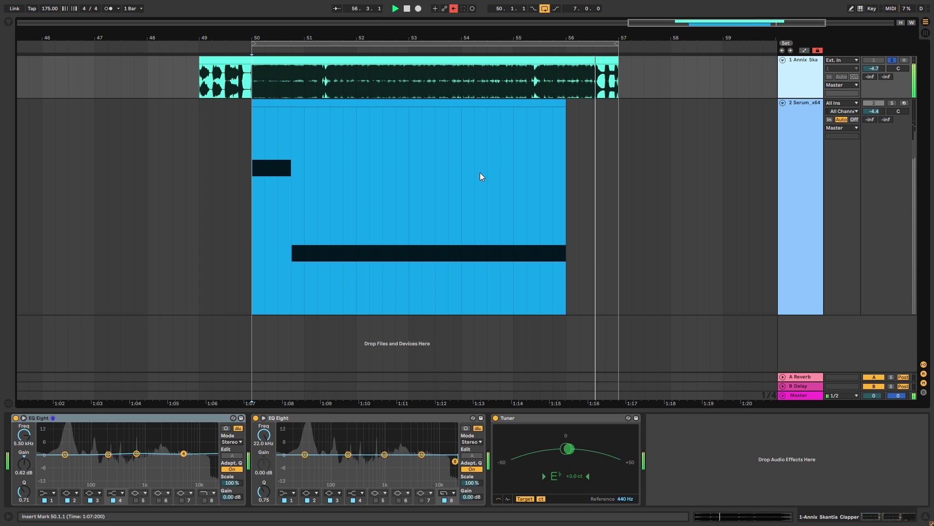
Step: Solo the Serum track in place of the reference audio track and play it back
{"action": "key", "text": "space"}
{"action": "left_click", "coordinate": [894, 103]}
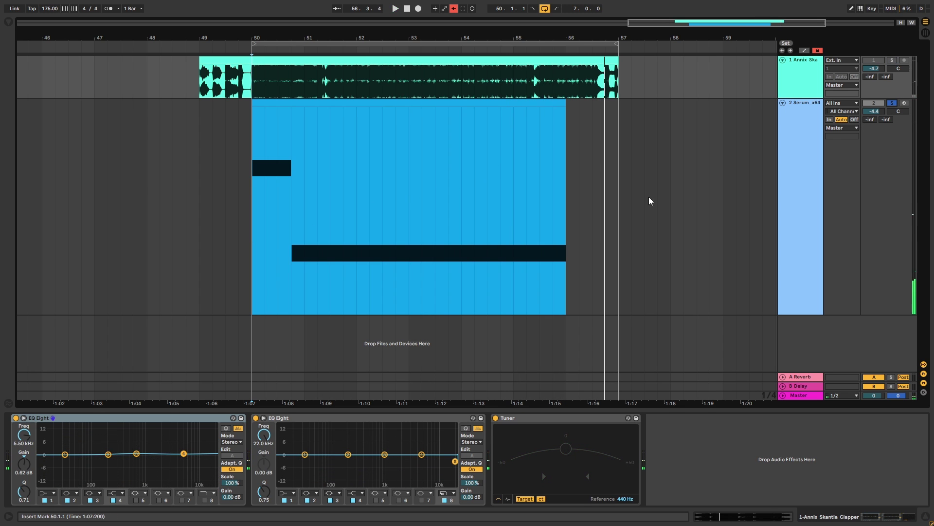
{"action": "key", "text": "space"}
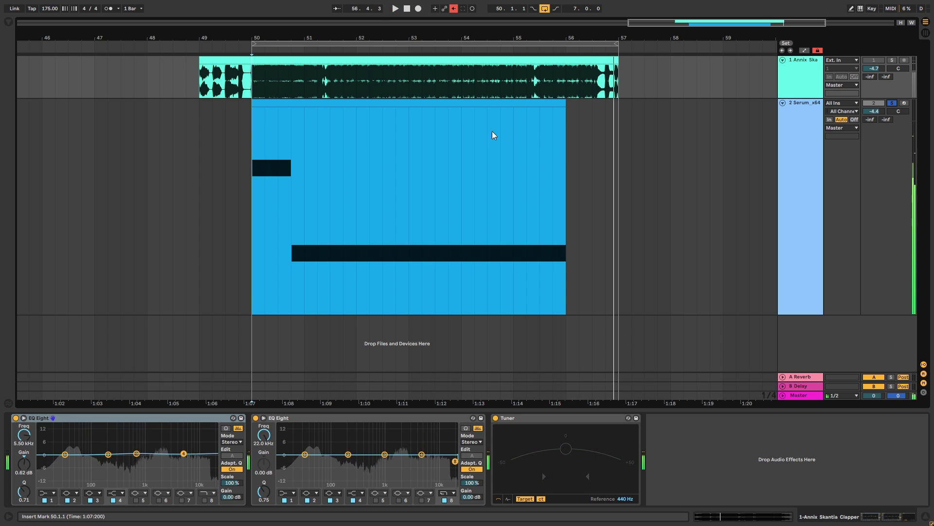
{"action": "left_click", "coordinate": [817, 158]}
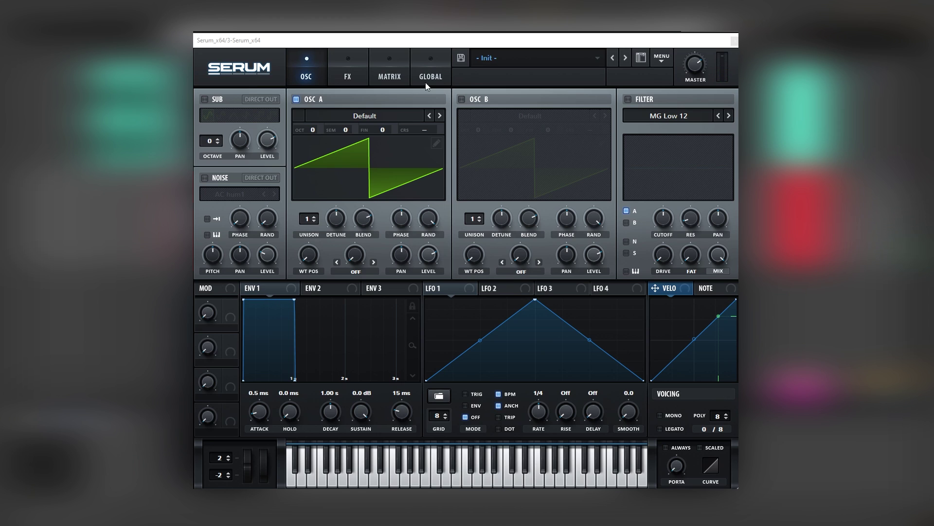
Step: Set the upward pitch bend range to 1 and test the bend with the pitch wheel
{"action": "scroll", "coordinate": [225, 462], "scroll_direction": "down", "scroll_amount": 1}
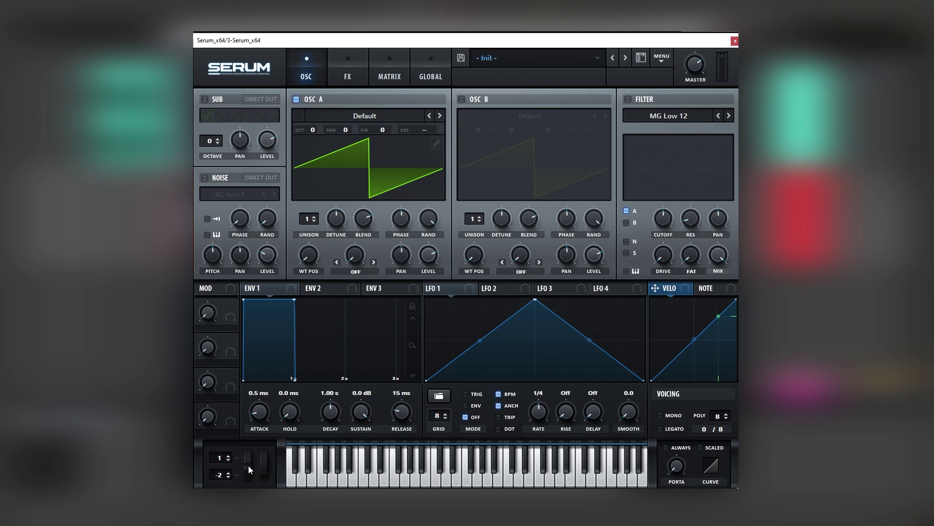
{"action": "left_click_drag", "start_coordinate": [248, 465], "coordinate": [257, 434]}
{"action": "left_click_drag", "start_coordinate": [253, 472], "coordinate": [266, 425]}
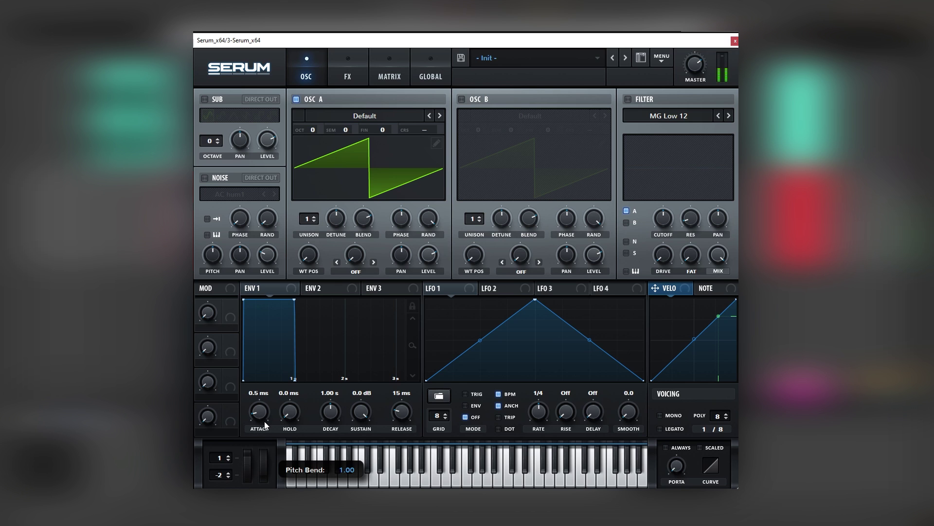
{"action": "left_click_drag", "start_coordinate": [258, 466], "coordinate": [256, 476]}
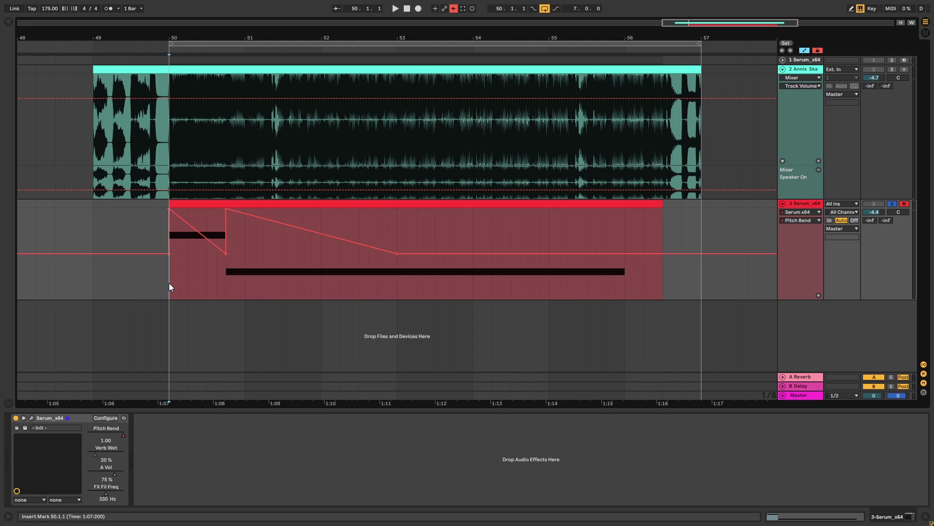
Step: Play the Serum clip with its pitch bend automation from bar 50 and listen to the bends
{"action": "key", "text": "space"}
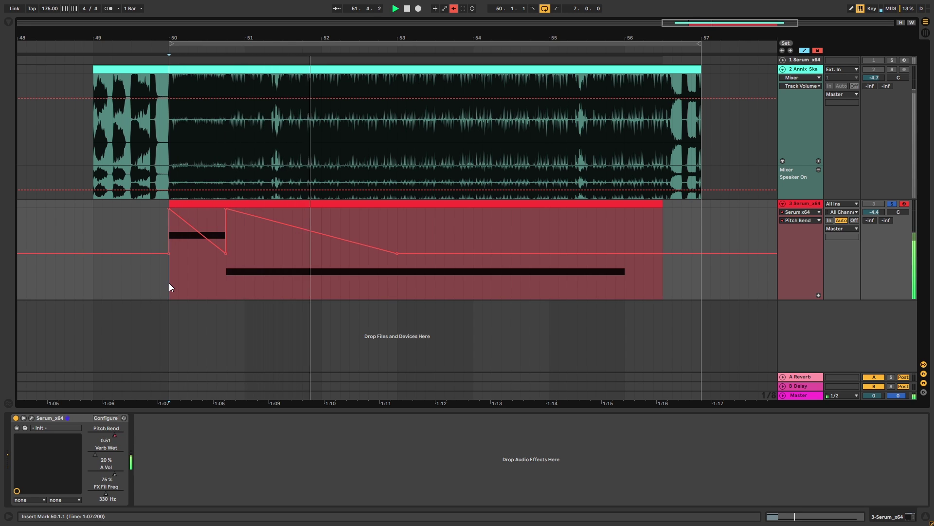
{"action": "key", "text": "space"}
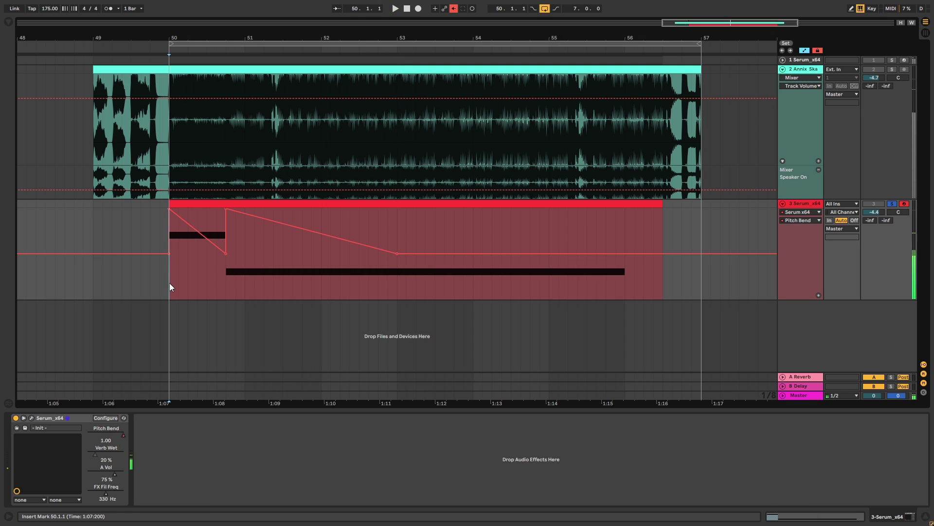
{"action": "left_click_drag", "start_coordinate": [170, 282], "coordinate": [323, 279]}
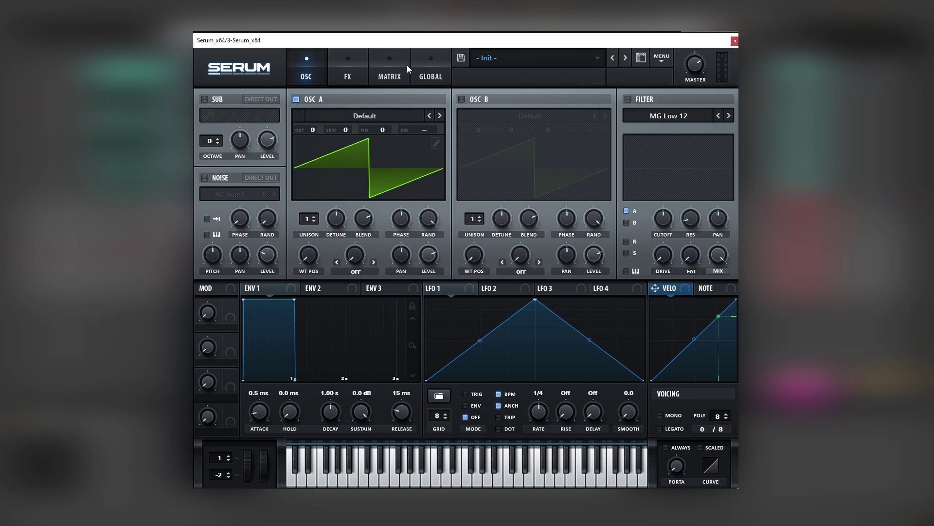
Step: Enable the sub oscillator and oscillator B, and load the analog Basic Shapes wavetable into oscillators A and B
{"action": "left_click", "coordinate": [205, 99]}
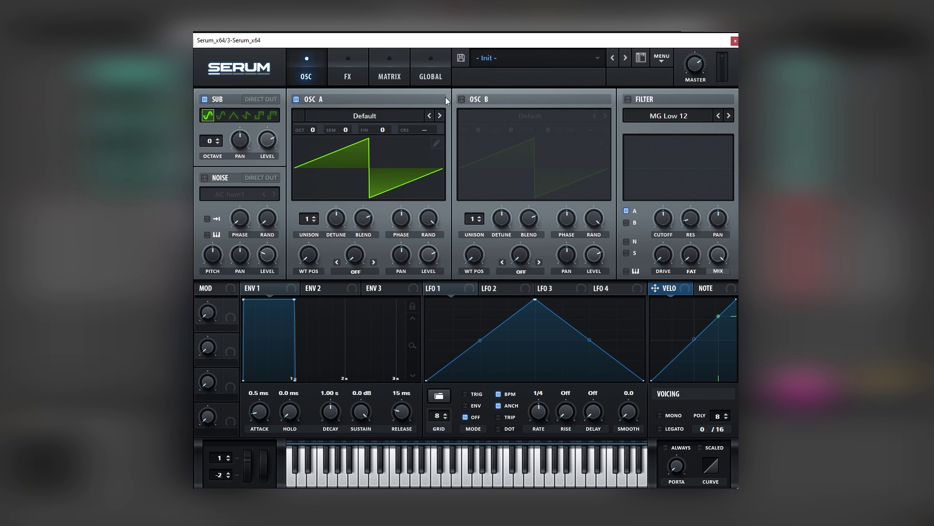
{"action": "left_click", "coordinate": [462, 99]}
{"action": "left_click", "coordinate": [381, 116]}
{"action": "mouse_move", "coordinate": [361, 153]}
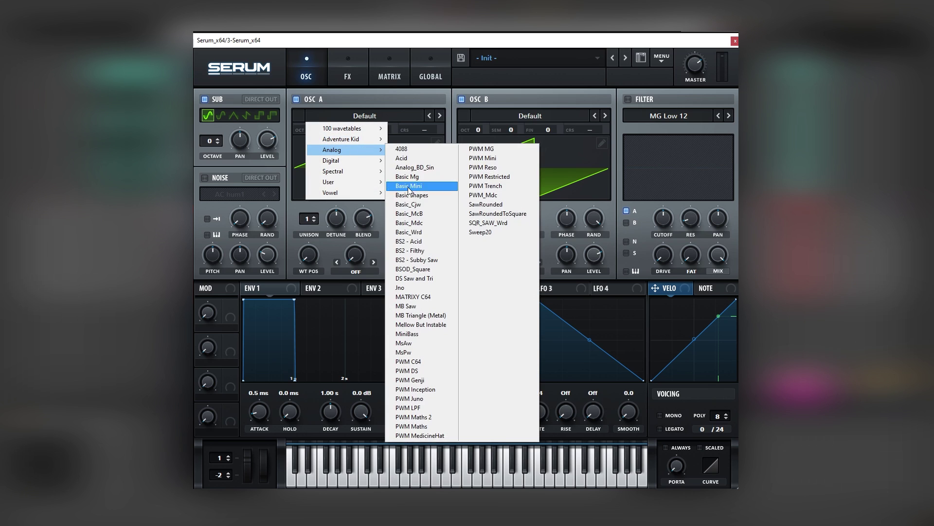
{"action": "left_click", "coordinate": [416, 195]}
{"action": "left_click", "coordinate": [512, 117]}
{"action": "mouse_move", "coordinate": [515, 149]}
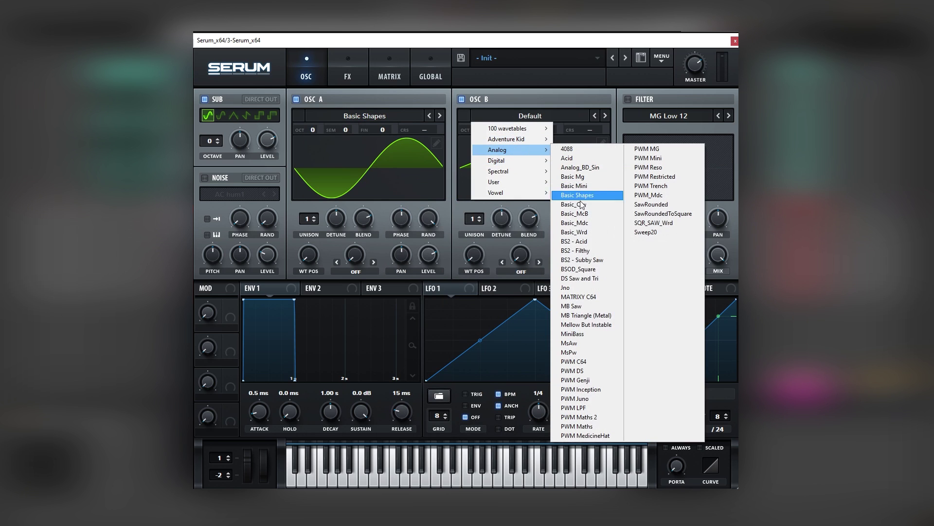
{"action": "left_click", "coordinate": [580, 195]}
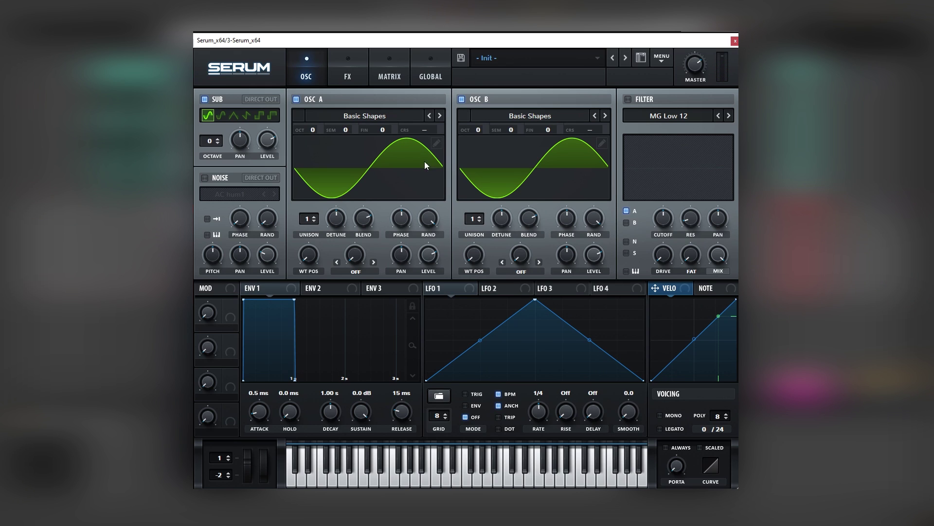
Step: Redraw the first wavetable frame as only harmonic 3 in oscillator A and only harmonic 6 at 100% in oscillator B
{"action": "left_click", "coordinate": [437, 143]}
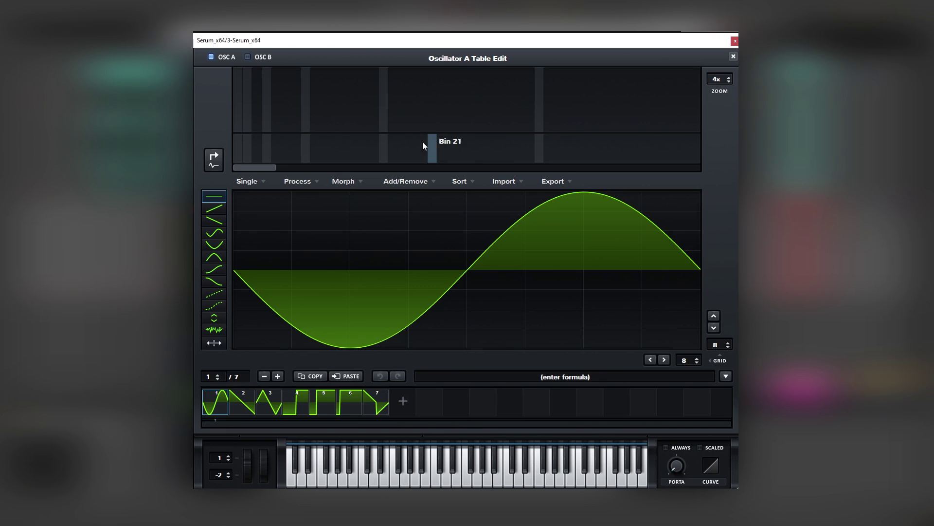
{"action": "mouse_move", "coordinate": [256, 103]}
{"action": "left_mouse_down"}
{"action": "mouse_move", "coordinate": [256, 71]}
{"action": "mouse_move", "coordinate": [258, 89]}
{"action": "left_mouse_up"}
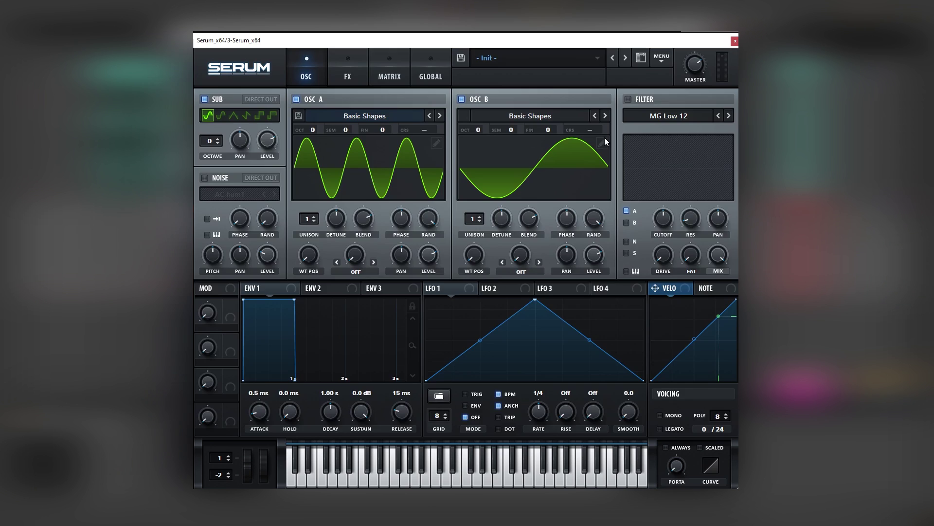
{"action": "left_click", "coordinate": [604, 138]}
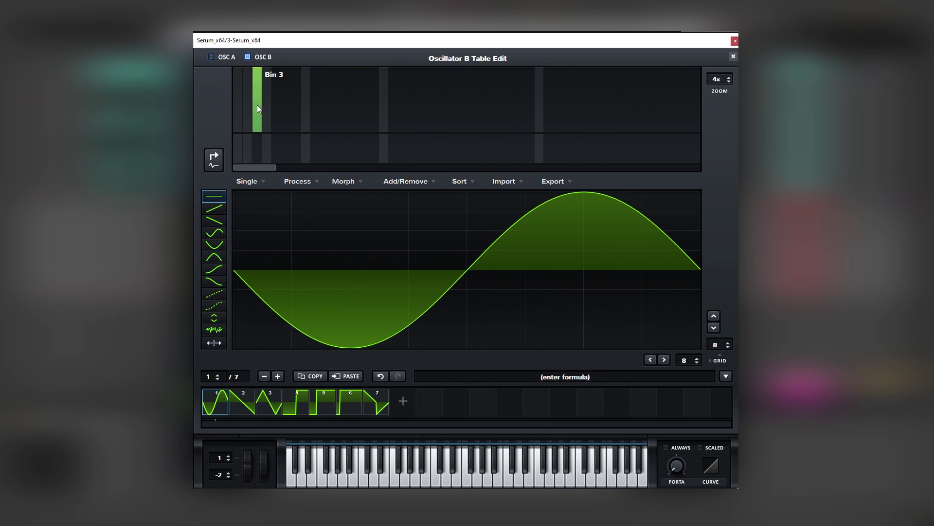
{"action": "left_click_drag", "start_coordinate": [285, 109], "coordinate": [287, 57]}
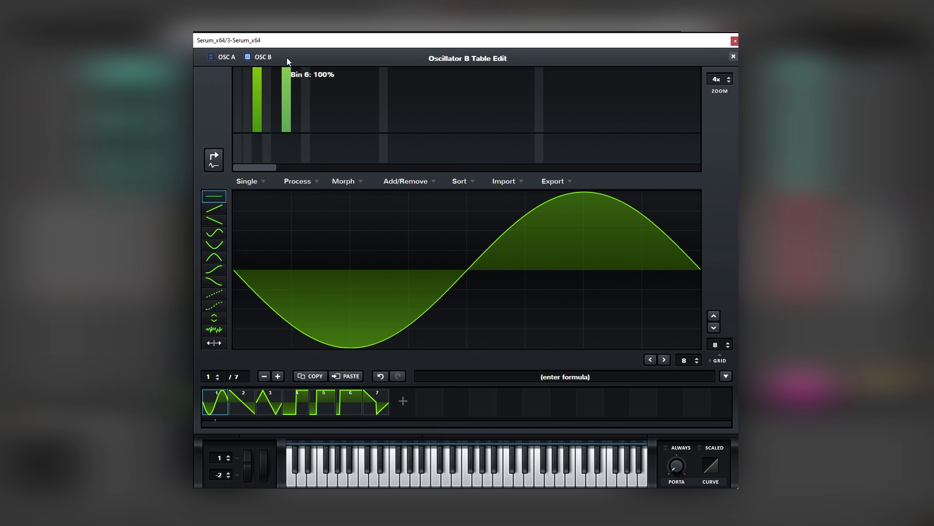
{"action": "left_click_drag", "start_coordinate": [258, 100], "coordinate": [256, 148]}
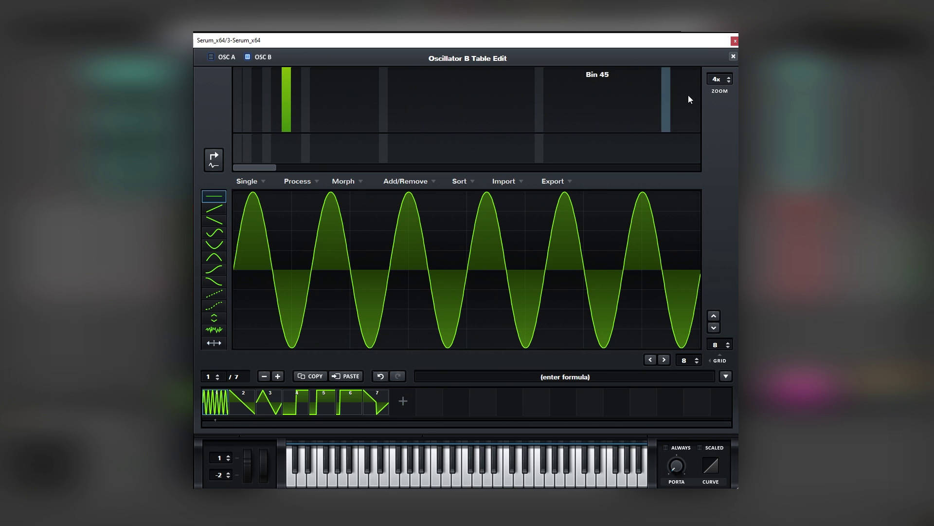
{"action": "left_click", "coordinate": [733, 56]}
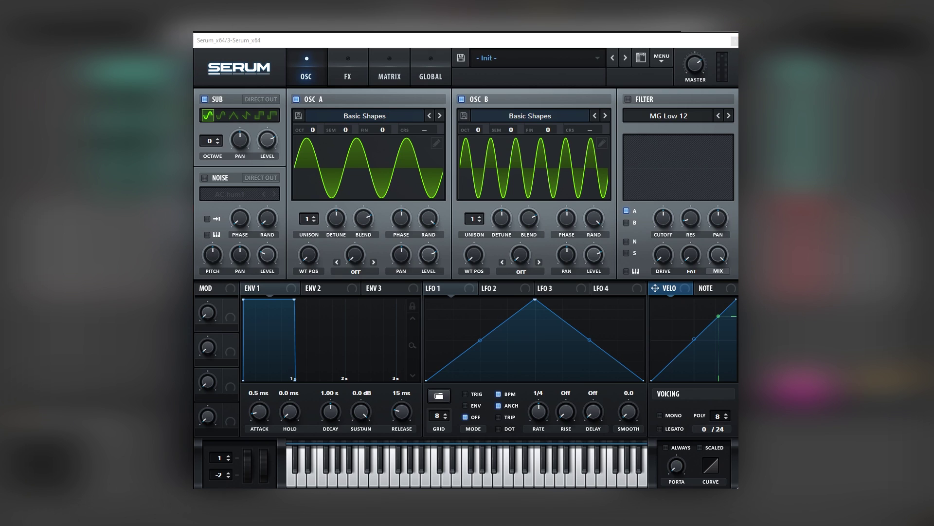
Step: Turn down the random phase of oscillators A and B
{"action": "left_click", "coordinate": [454, 171]}
{"action": "mouse_move", "coordinate": [425, 227]}
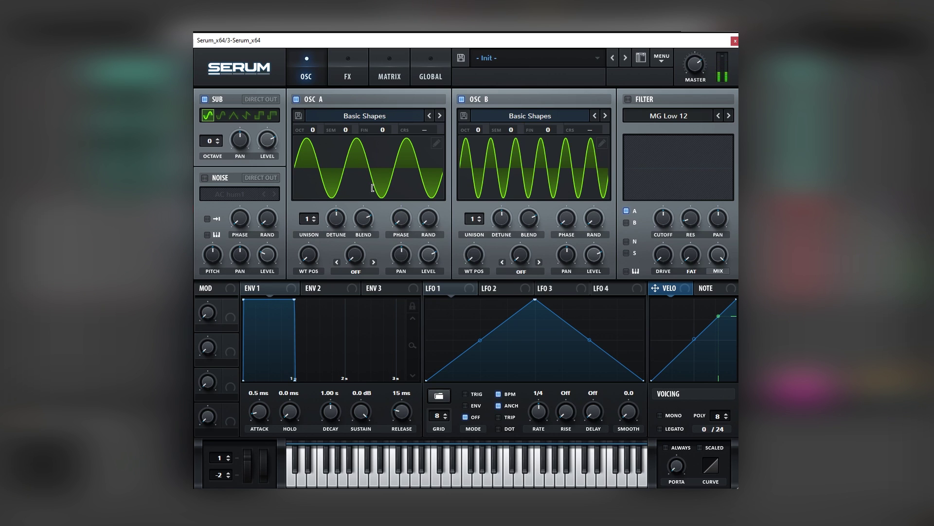
Step: Enable the Distortion and Filter effects and place the filter before the distortion
{"action": "left_click", "coordinate": [347, 75]}
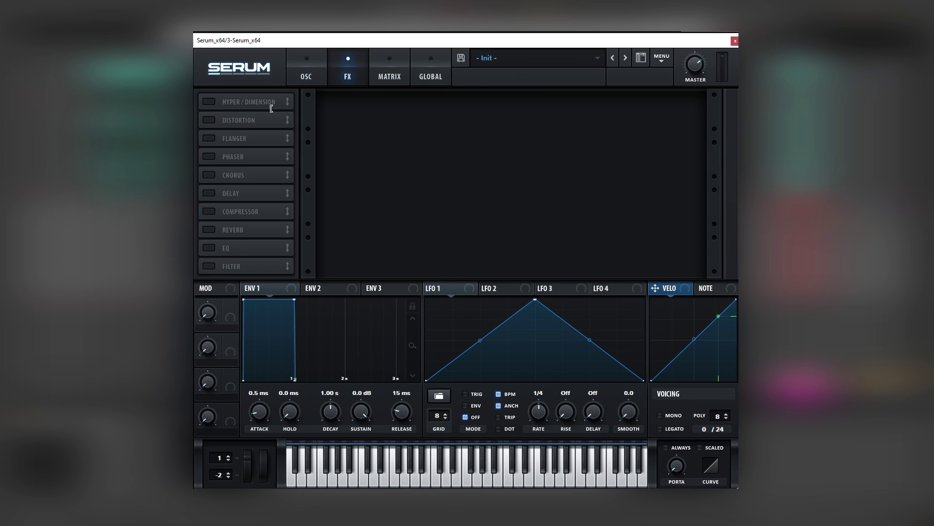
{"action": "left_click", "coordinate": [205, 120]}
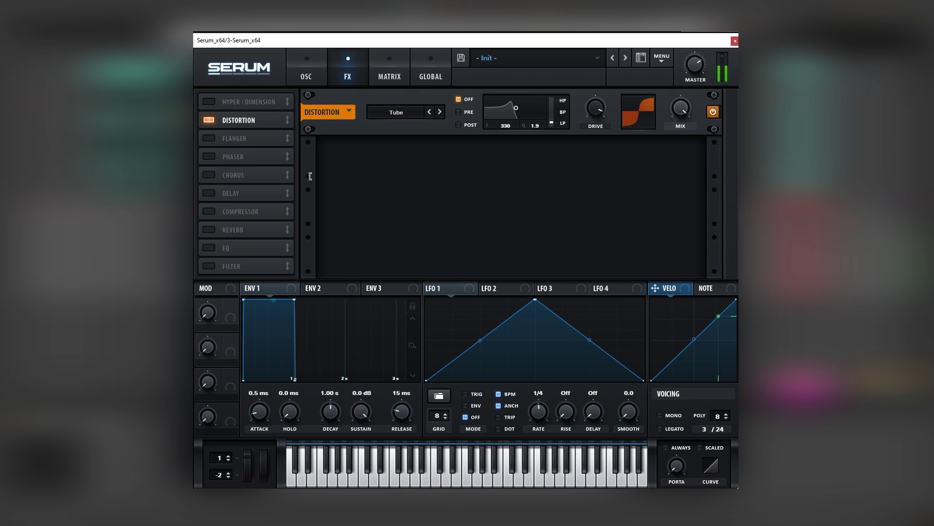
{"action": "left_click", "coordinate": [209, 266]}
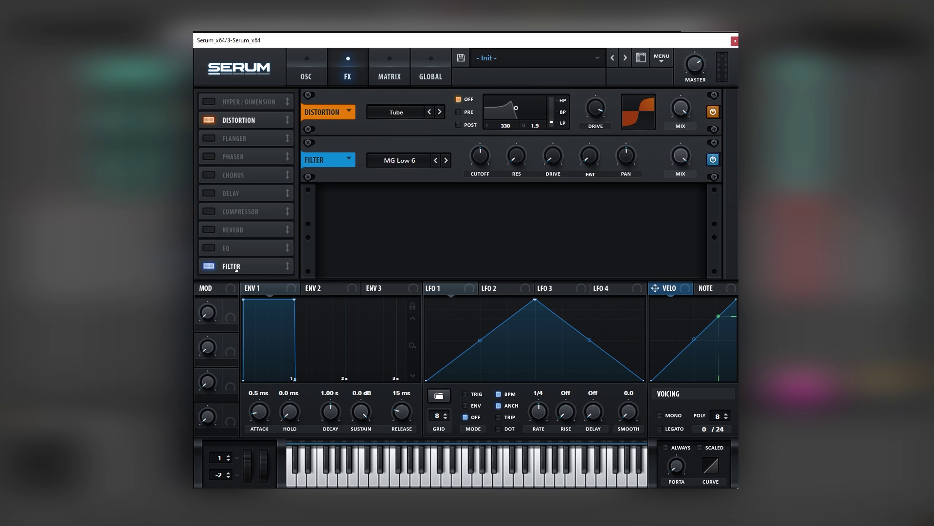
{"action": "left_click_drag", "start_coordinate": [234, 265], "coordinate": [233, 120]}
Step: Change the effects filter type to Reverb from the Misc group, then lower its cutoff and raise its drive
{"action": "left_click", "coordinate": [399, 112]}
{"action": "mouse_move", "coordinate": [419, 157]}
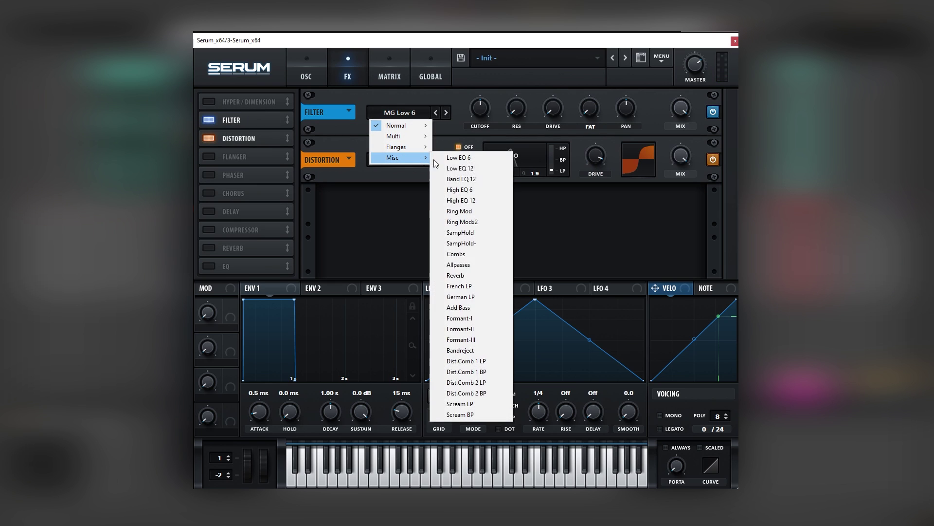
{"action": "left_click", "coordinate": [461, 276]}
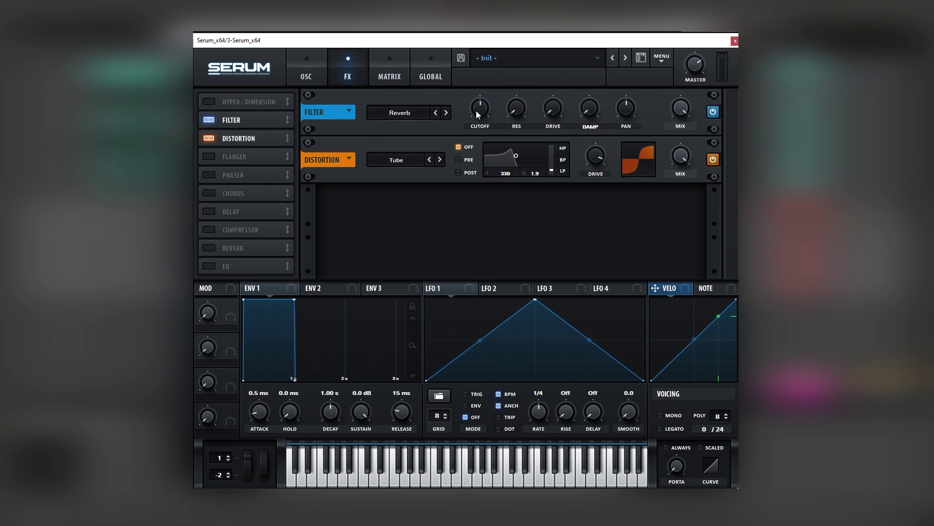
{"action": "left_click_drag", "start_coordinate": [476, 110], "coordinate": [478, 142]}
{"action": "left_click_drag", "start_coordinate": [553, 108], "coordinate": [575, 62]}
Step: Enable the Reverb effect and modulate its mix with LFO 2 at a rate of 8 bar
{"action": "left_click", "coordinate": [229, 247]}
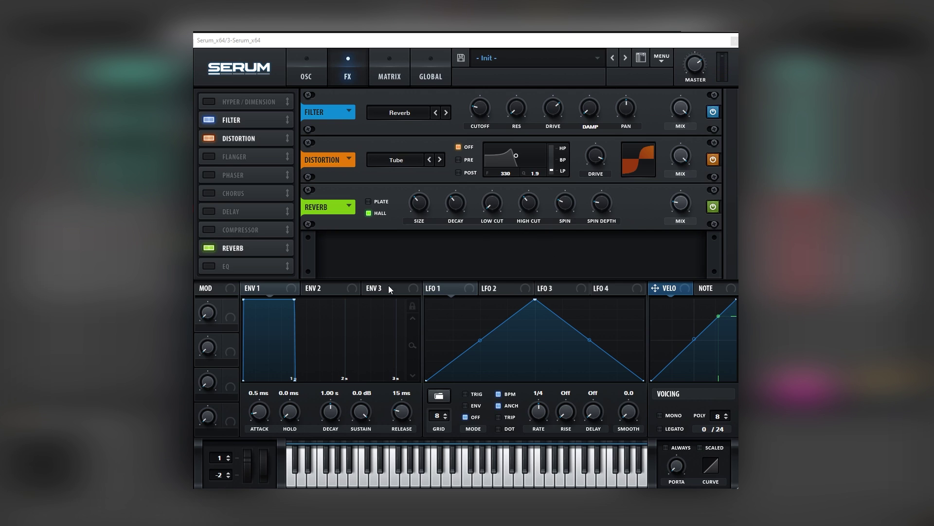
{"action": "left_click", "coordinate": [497, 288]}
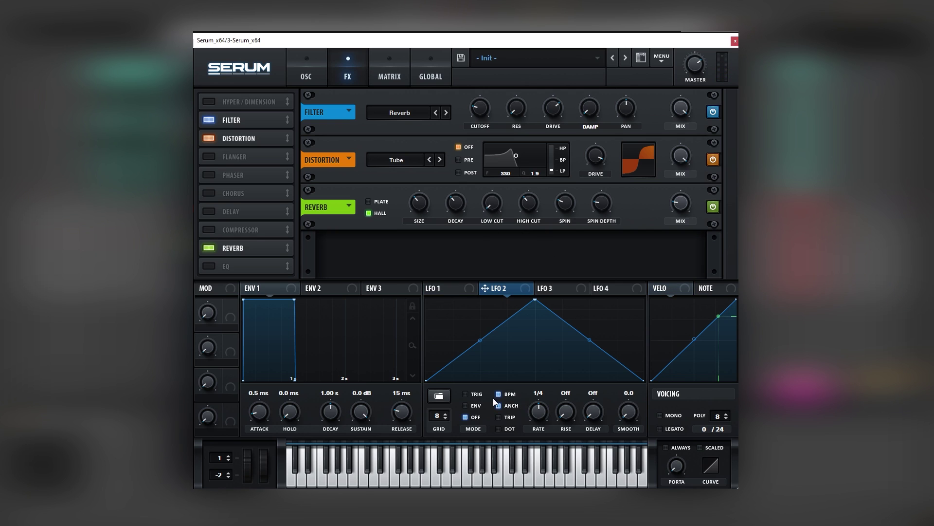
{"action": "left_click_drag", "start_coordinate": [539, 412], "coordinate": [543, 422]}
{"action": "left_click_drag", "start_coordinate": [505, 291], "coordinate": [641, 251]}
{"action": "left_click_drag", "start_coordinate": [679, 202], "coordinate": [679, 203]}
Step: Shape LFO 2 into a rising ramp that reaches its peak and holds just before the end of the cycle
{"action": "left_click_drag", "start_coordinate": [536, 302], "coordinate": [650, 295]}
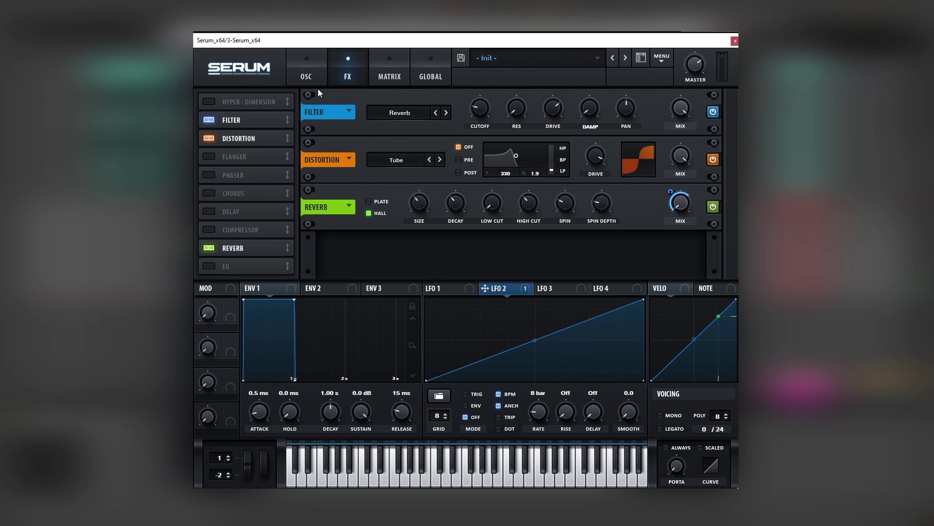
{"action": "double_click", "coordinate": [628, 312]}
{"action": "left_click_drag", "start_coordinate": [628, 311], "coordinate": [618, 293]}
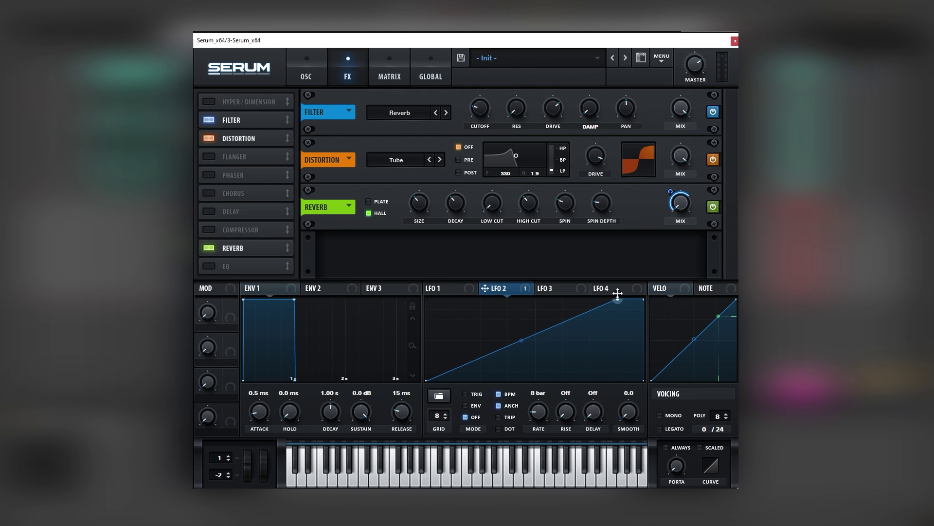
Step: Return to the oscillator page and lower the levels of the sub oscillator and oscillator A
{"action": "left_click", "coordinate": [310, 74]}
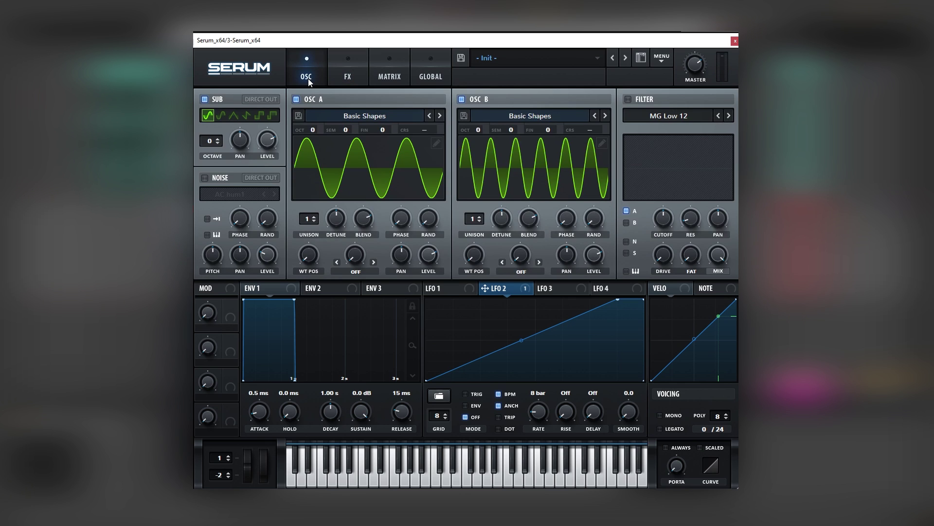
{"action": "left_click", "coordinate": [447, 288]}
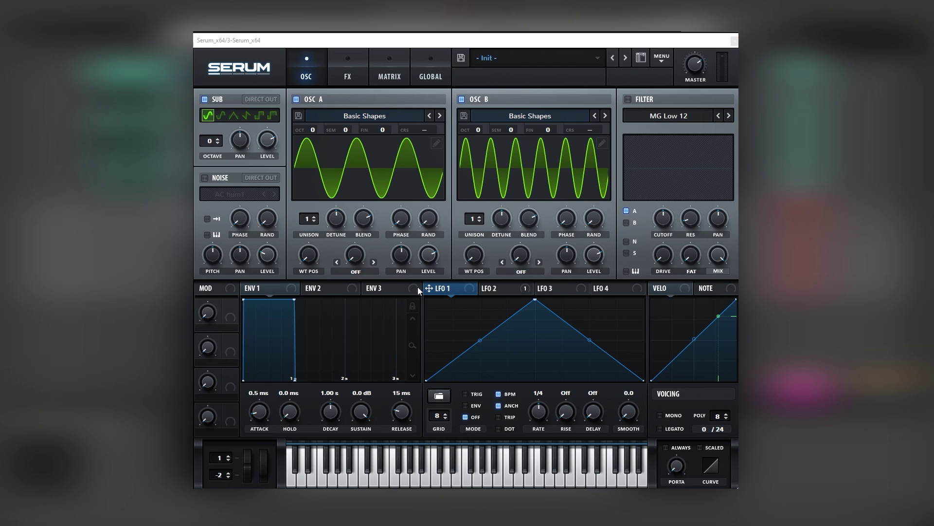
{"action": "left_click_drag", "start_coordinate": [271, 145], "coordinate": [250, 191]}
{"action": "left_click_drag", "start_coordinate": [431, 254], "coordinate": [418, 290]}
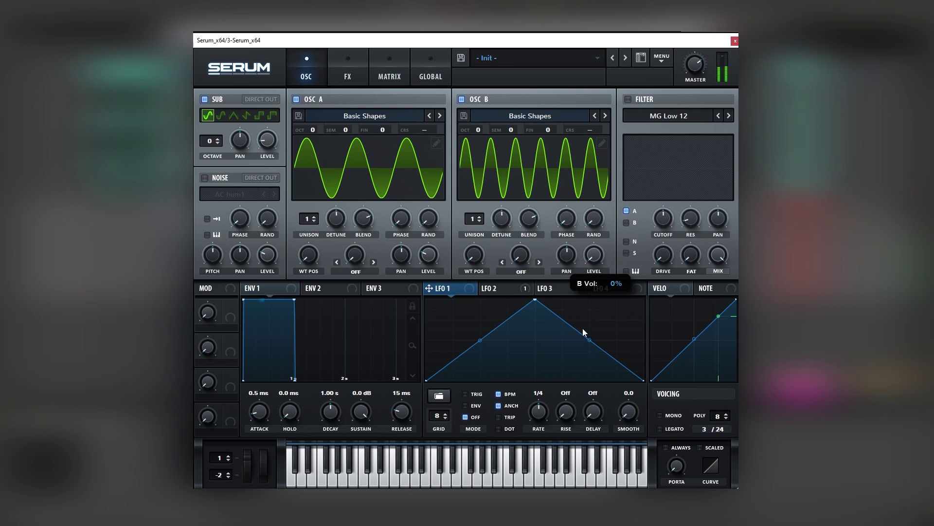
Step: Sweep oscillator B's level to hear its effect and set it to 40%
{"action": "left_click_drag", "start_coordinate": [584, 333], "coordinate": [608, 280]}
{"action": "left_click_drag", "start_coordinate": [585, 331], "coordinate": [585, 326]}
{"action": "left_click_drag", "start_coordinate": [624, 285], "coordinate": [578, 336]}
{"action": "left_click_drag", "start_coordinate": [613, 279], "coordinate": [613, 280]}
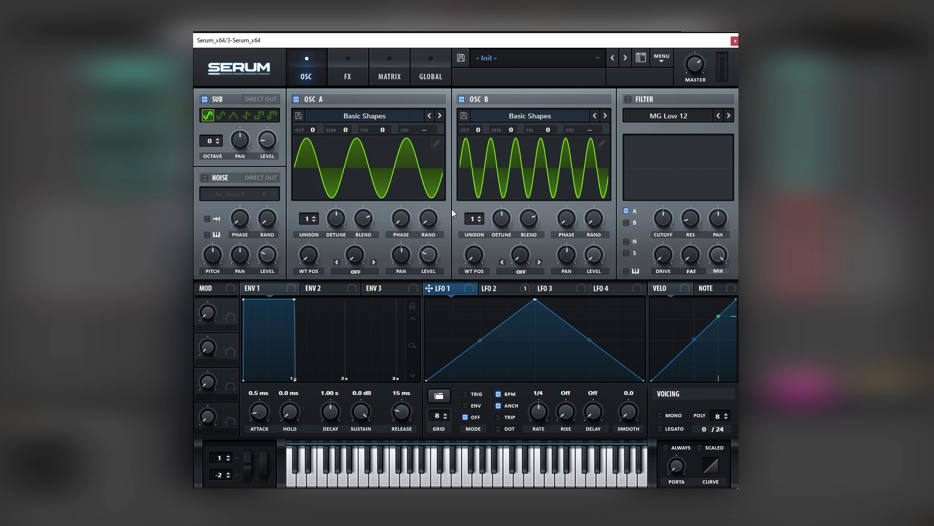
{"action": "left_click_drag", "start_coordinate": [592, 253], "coordinate": [602, 220]}
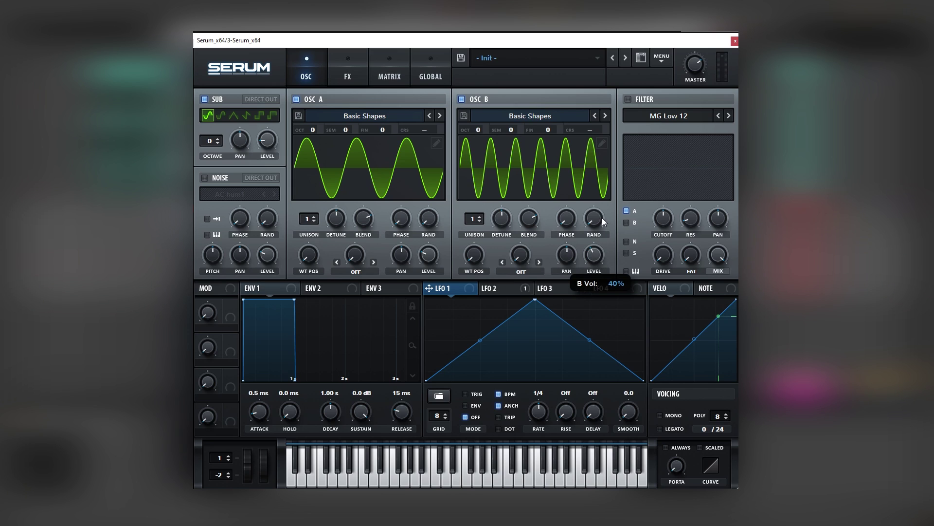
Step: Sweep oscillator A's level to hear its effect and raise the sub oscillator's level to maximum
{"action": "mouse_move", "coordinate": [437, 255]}
{"action": "left_click_drag", "start_coordinate": [434, 278], "coordinate": [448, 238]}
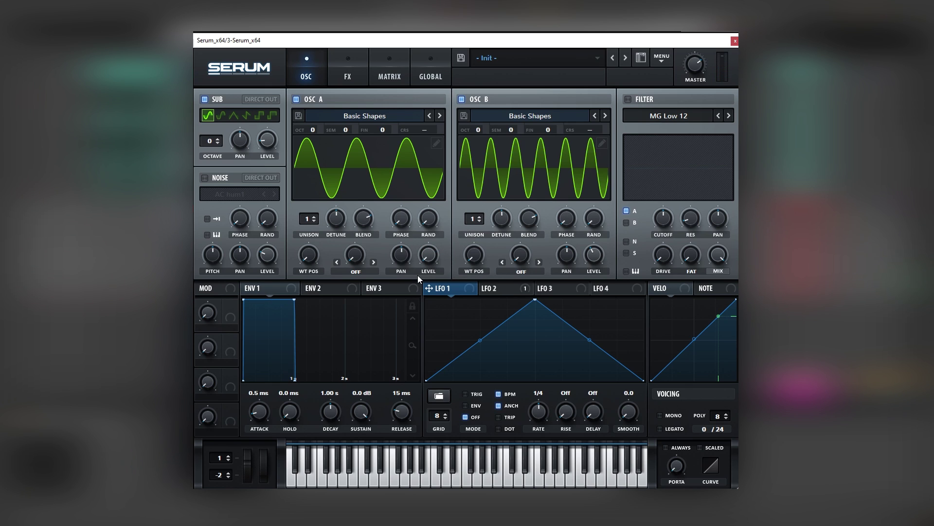
{"action": "mouse_move", "coordinate": [270, 140]}
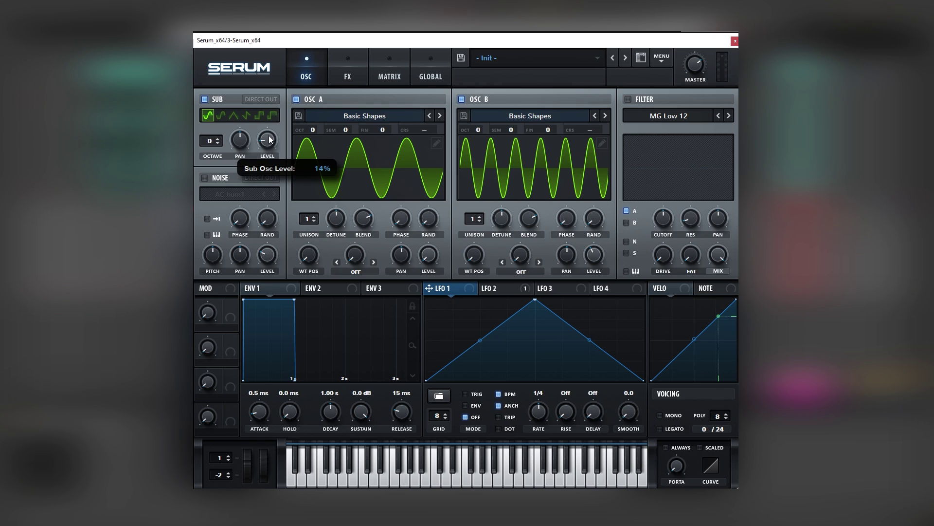
{"action": "left_click_drag", "start_coordinate": [271, 140], "coordinate": [294, 78]}
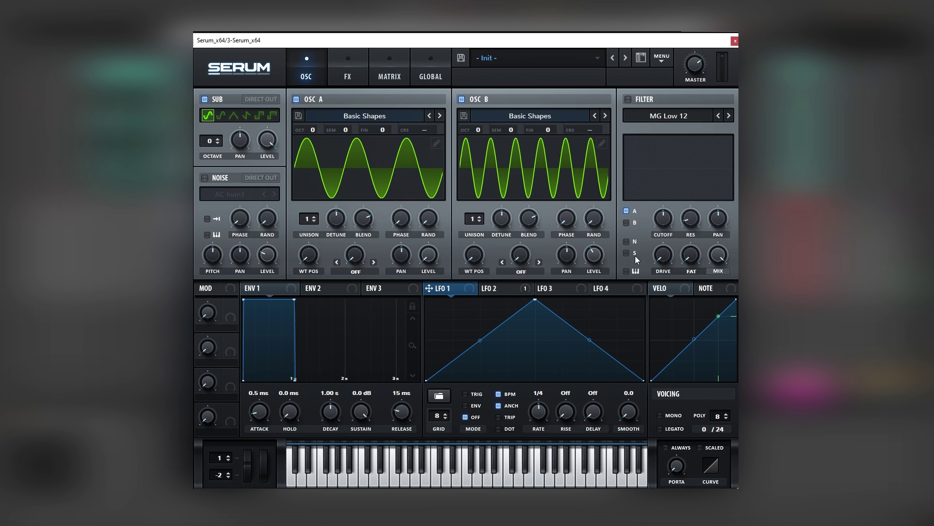
Step: Shift oscillator B up one octave and raise its level to hear the added harmonic
{"action": "mouse_move", "coordinate": [597, 253]}
{"action": "left_mouse_down"}
{"action": "mouse_move", "coordinate": [621, 219]}
{"action": "mouse_move", "coordinate": [602, 235]}
{"action": "left_mouse_up"}
{"action": "left_click_drag", "start_coordinate": [480, 130], "coordinate": [480, 110]}
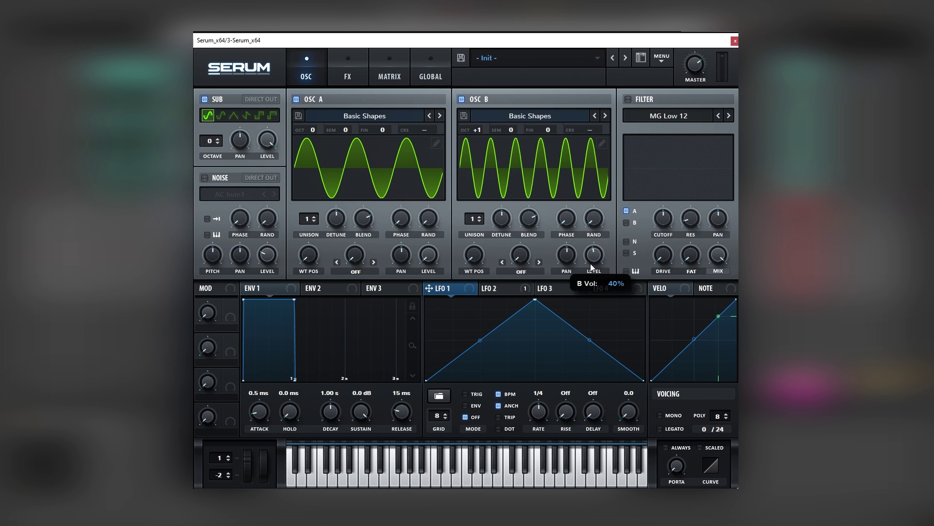
{"action": "left_click_drag", "start_coordinate": [591, 264], "coordinate": [608, 256]}
Step: Tune oscillator B down by 2 and by 5 semitones, sweeping its level to compare the harmonics
{"action": "mouse_move", "coordinate": [510, 129]}
{"action": "left_mouse_down"}
{"action": "mouse_move", "coordinate": [502, 146]}
{"action": "mouse_move", "coordinate": [512, 127]}
{"action": "left_mouse_up"}
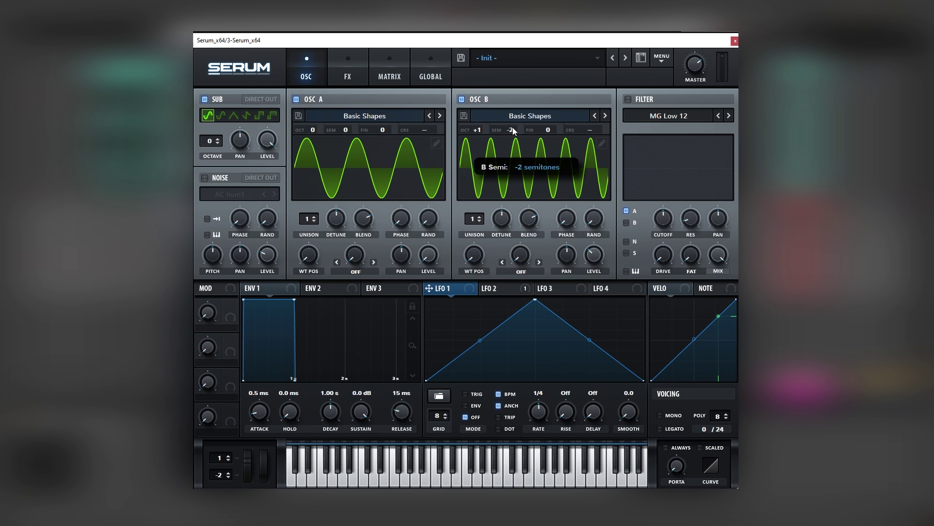
{"action": "left_click_drag", "start_coordinate": [602, 256], "coordinate": [624, 217]}
{"action": "mouse_move", "coordinate": [510, 129]}
{"action": "left_mouse_down"}
{"action": "mouse_move", "coordinate": [500, 153]}
{"action": "mouse_move", "coordinate": [502, 145]}
{"action": "left_mouse_up"}
{"action": "left_click_drag", "start_coordinate": [594, 254], "coordinate": [585, 271]}
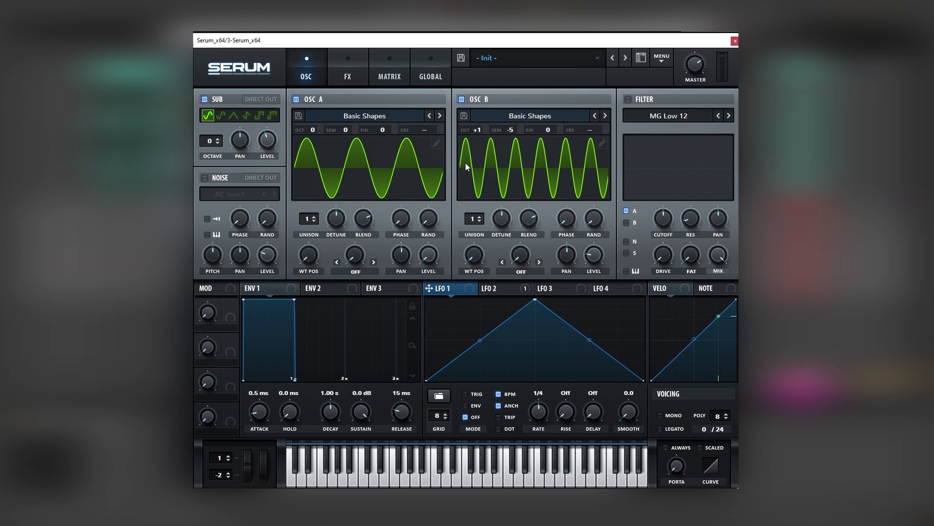
{"action": "left_click_drag", "start_coordinate": [594, 254], "coordinate": [632, 197]}
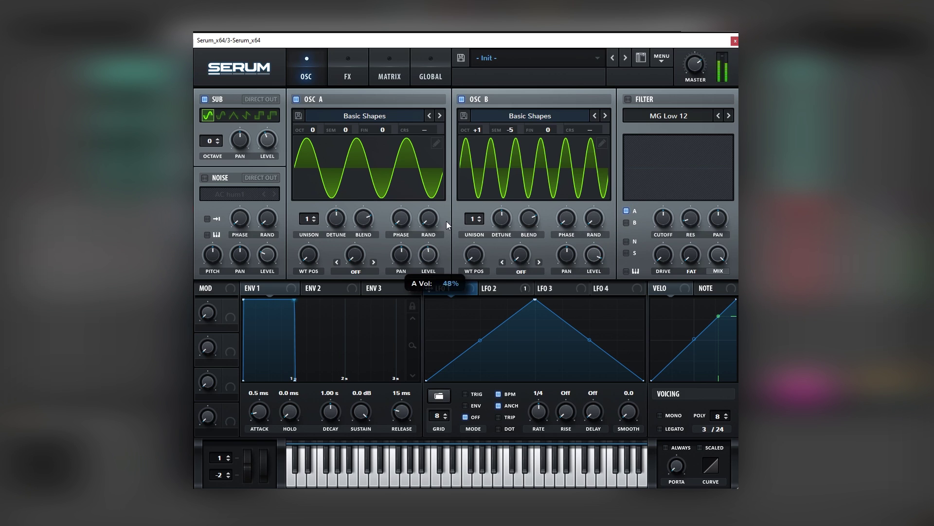
{"action": "mouse_move", "coordinate": [587, 265]}
{"action": "left_click_drag", "start_coordinate": [586, 262], "coordinate": [564, 292]}
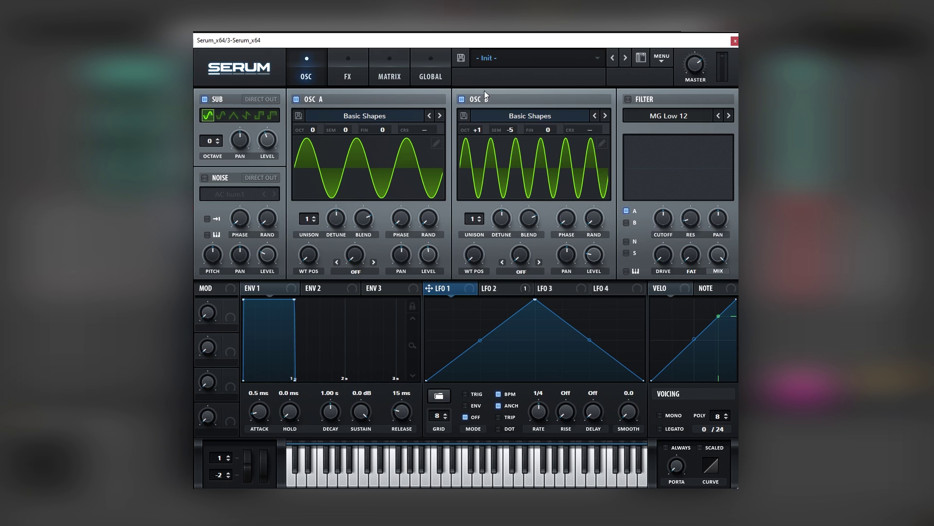
Step: Reset oscillator B's octave and semitone offsets to 0 and lower all three oscillator levels, with the sub at 7%
{"action": "double_click", "coordinate": [500, 128]}
{"action": "double_click", "coordinate": [475, 128]}
{"action": "left_click_drag", "start_coordinate": [274, 139], "coordinate": [267, 171]}
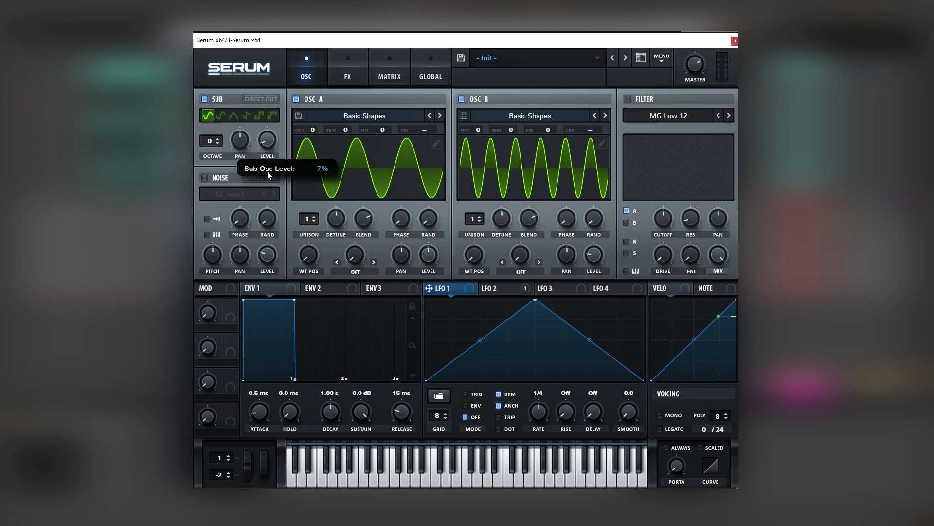
{"action": "left_click_drag", "start_coordinate": [426, 255], "coordinate": [426, 270]}
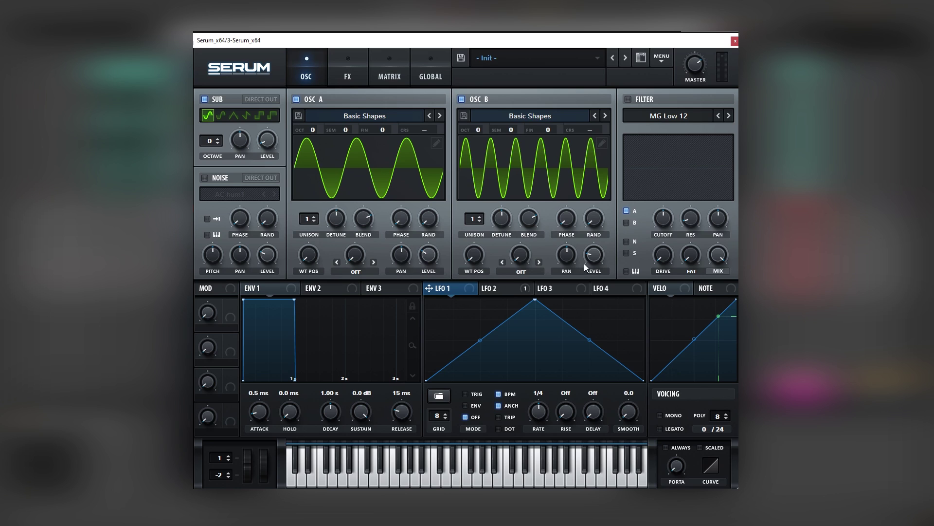
{"action": "mouse_move", "coordinate": [597, 261]}
{"action": "left_mouse_down"}
{"action": "mouse_move", "coordinate": [622, 211]}
{"action": "mouse_move", "coordinate": [590, 264]}
{"action": "left_mouse_up"}
Step: Modulate oscillator B's level with LFO 1 at 8 bar in Trig mode, shaped with an early peak and a decay
{"action": "left_click_drag", "start_coordinate": [539, 413], "coordinate": [536, 437]}
{"action": "left_click_drag", "start_coordinate": [535, 299], "coordinate": [441, 331]}
{"action": "double_click", "coordinate": [453, 331]}
{"action": "left_click", "coordinate": [468, 394]}
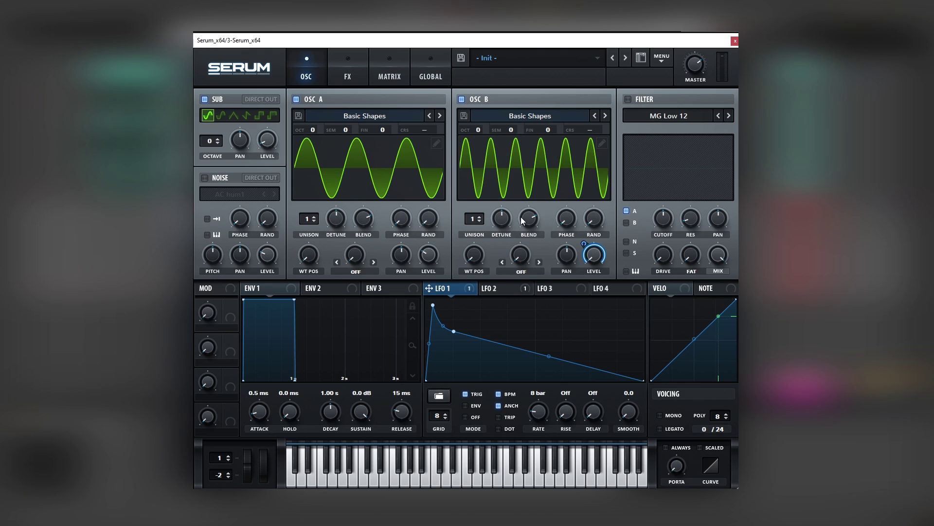
Step: Reshape LFO 1's tail to dip gently at mid-cycle and rise again by raising its end point
{"action": "double_click", "coordinate": [539, 340]}
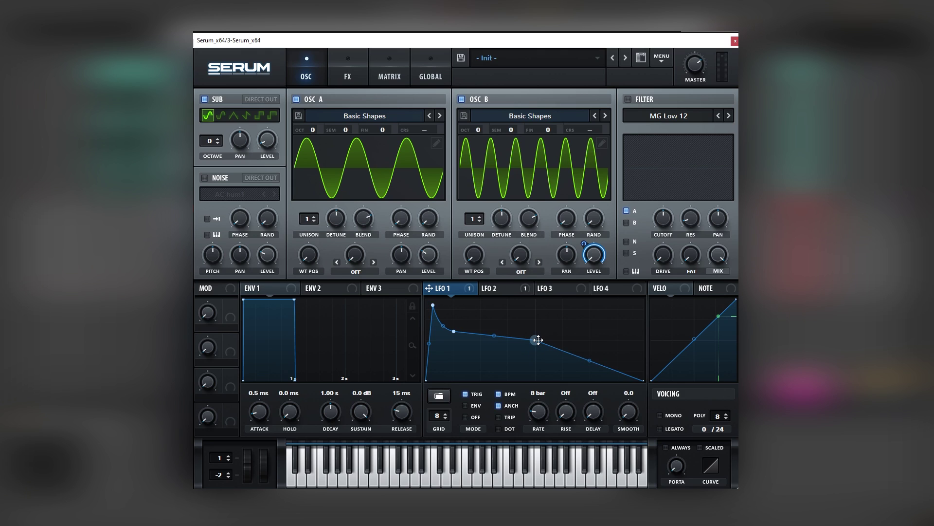
{"action": "left_click_drag", "start_coordinate": [538, 340], "coordinate": [652, 327]}
{"action": "double_click", "coordinate": [573, 341]}
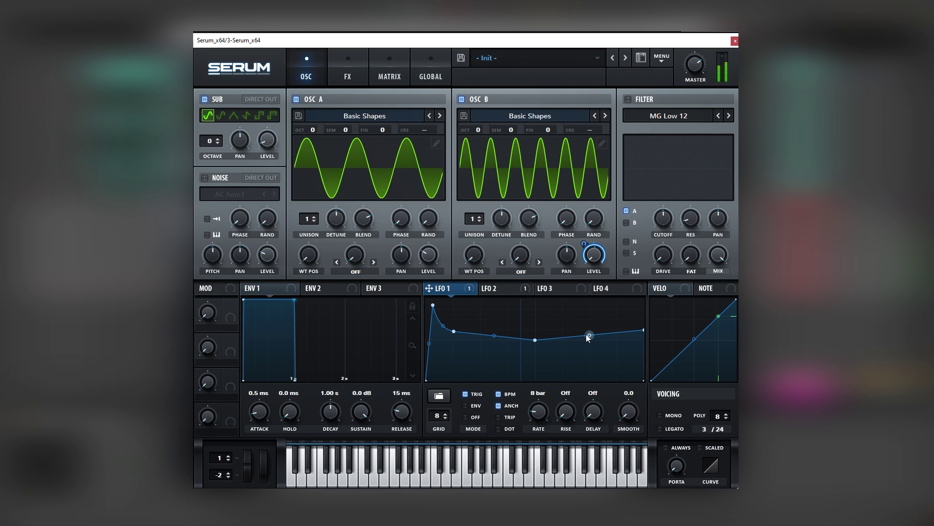
{"action": "left_click_drag", "start_coordinate": [643, 331], "coordinate": [649, 321]}
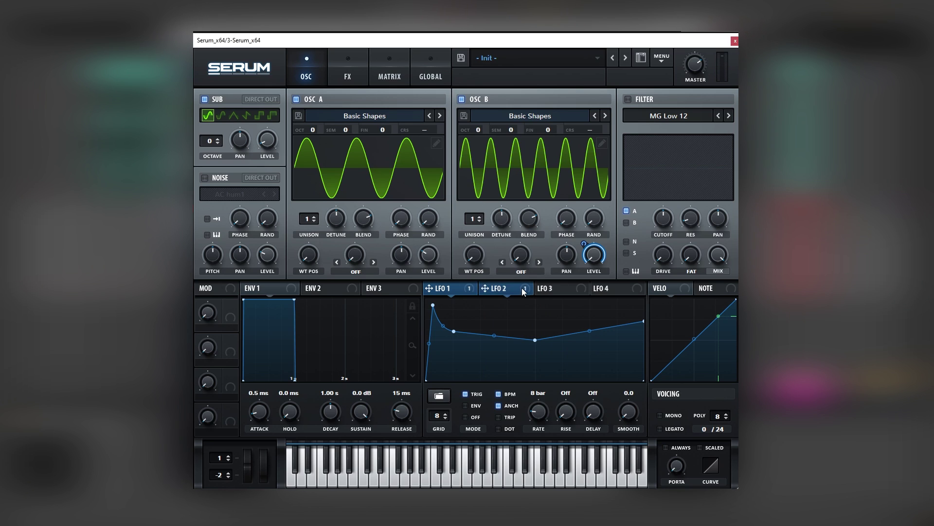
Step: Shape LFO 3 as a rising ramp at 8 bar in Trig mode, peaking before the cycle ends, and adjust oscillator A's level
{"action": "left_click", "coordinate": [489, 288]}
{"action": "left_click", "coordinate": [462, 289]}
{"action": "left_click", "coordinate": [552, 291]}
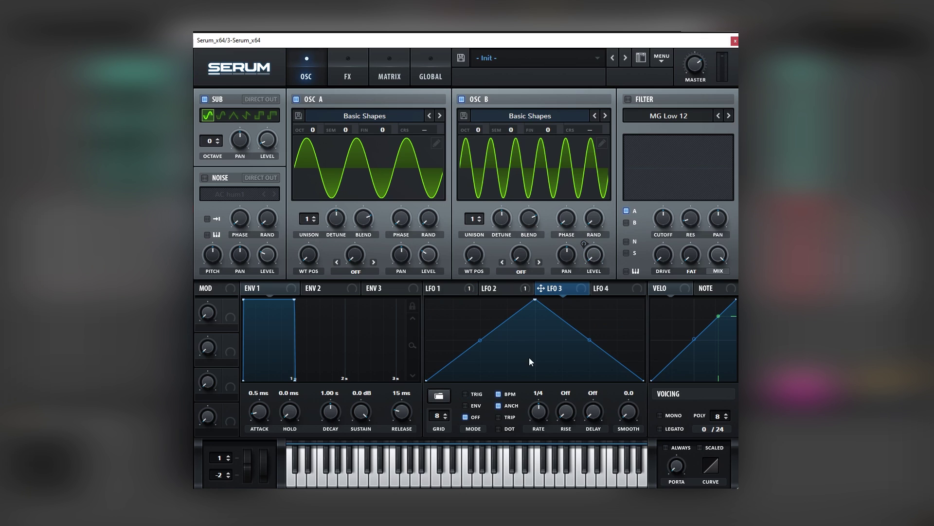
{"action": "left_click_drag", "start_coordinate": [534, 436], "coordinate": [538, 446]}
{"action": "left_click", "coordinate": [465, 395]}
{"action": "left_click_drag", "start_coordinate": [535, 300], "coordinate": [643, 300]}
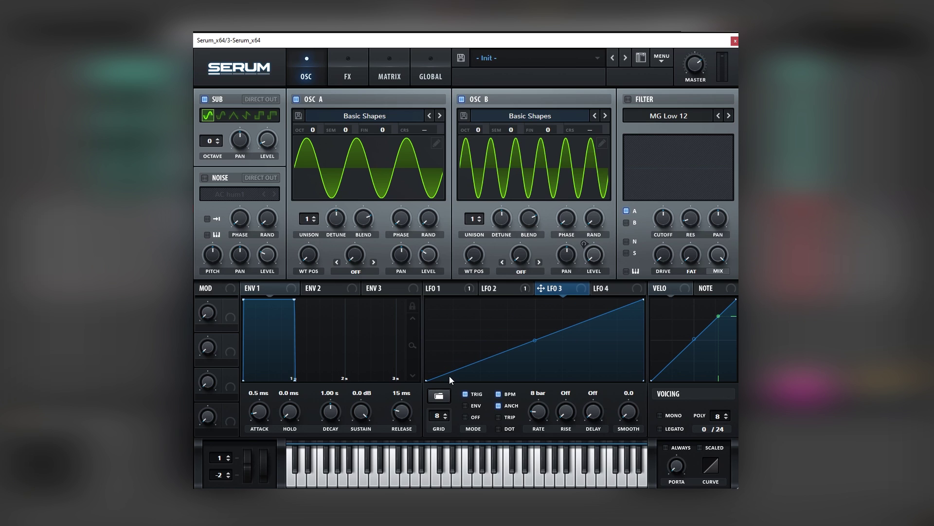
{"action": "left_click_drag", "start_coordinate": [421, 253], "coordinate": [414, 296]}
{"action": "left_click_drag", "start_coordinate": [643, 299], "coordinate": [579, 292]}
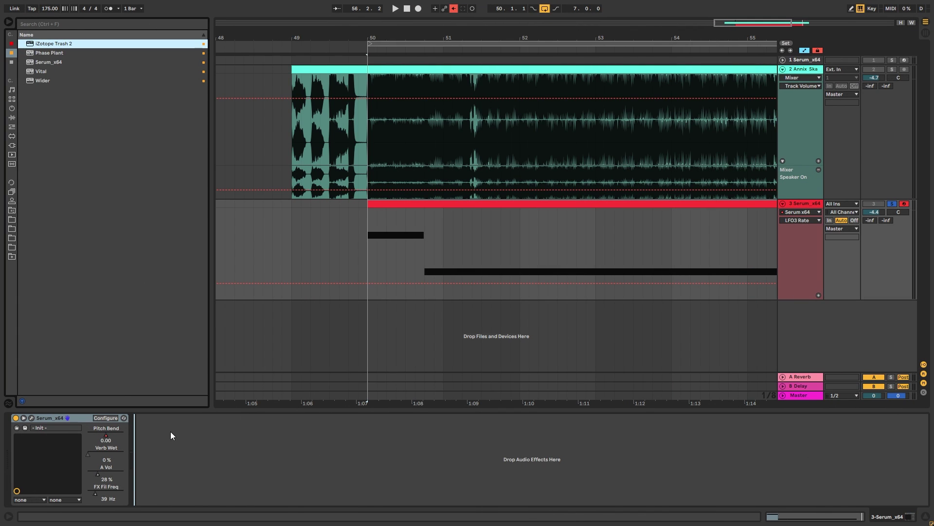
Step: Add iZotope Trash 2 after Serum and enable multiband processing with crossovers at 230 Hz and 736 Hz
{"action": "left_click_drag", "start_coordinate": [171, 428], "coordinate": [172, 428]}
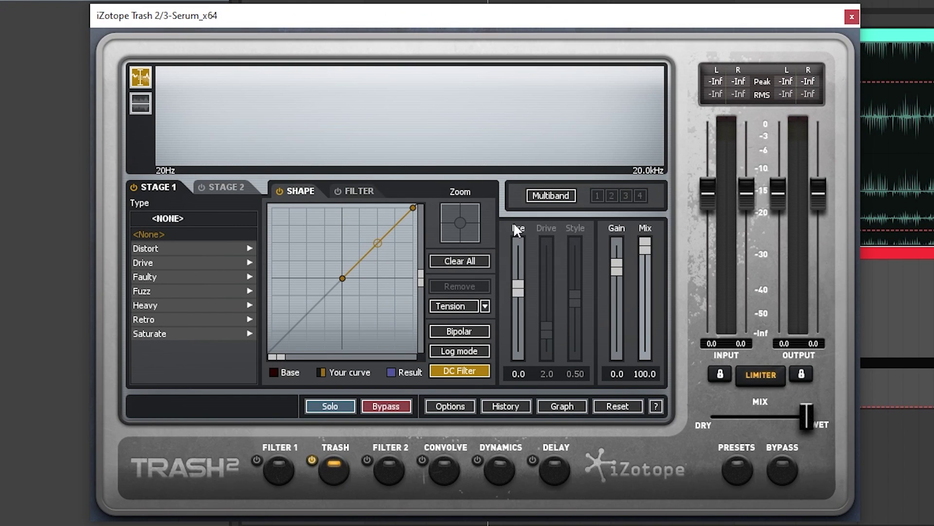
{"action": "left_click", "coordinate": [570, 195]}
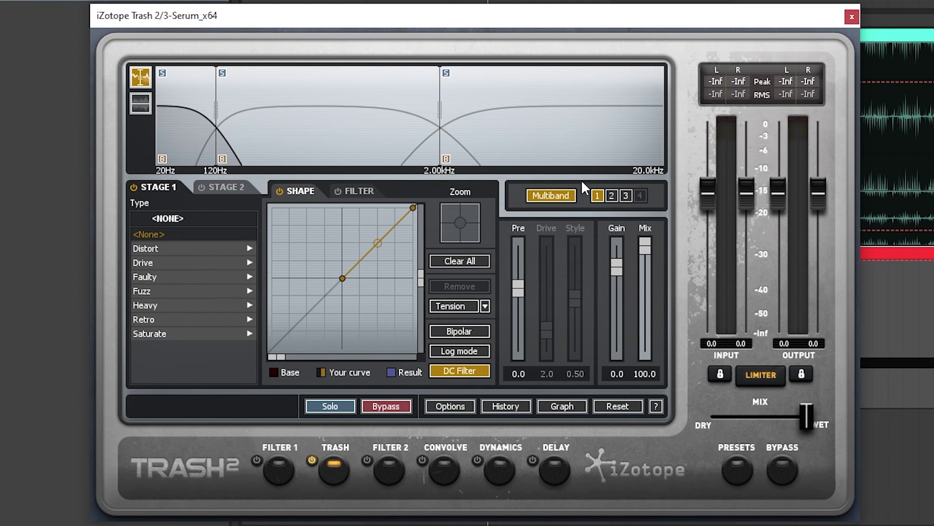
{"action": "left_click_drag", "start_coordinate": [218, 112], "coordinate": [256, 109]}
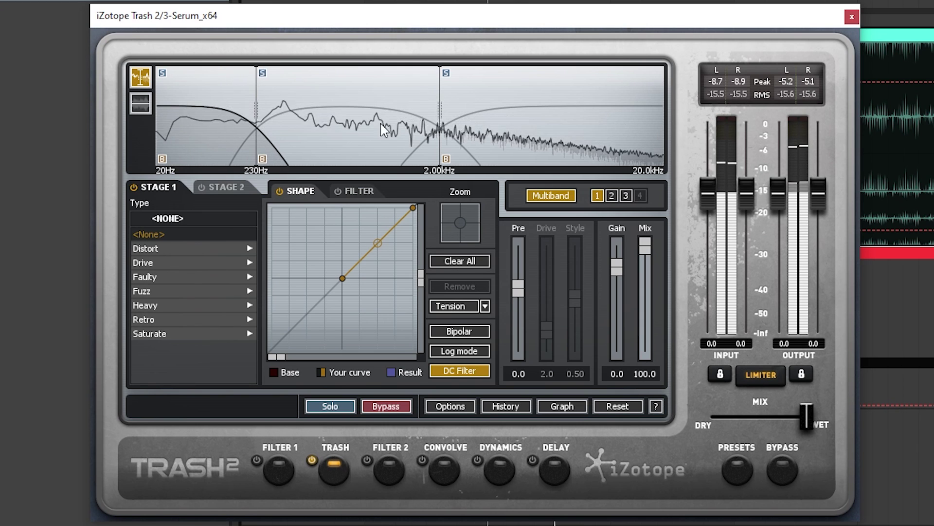
{"action": "left_click_drag", "start_coordinate": [440, 112], "coordinate": [348, 113]}
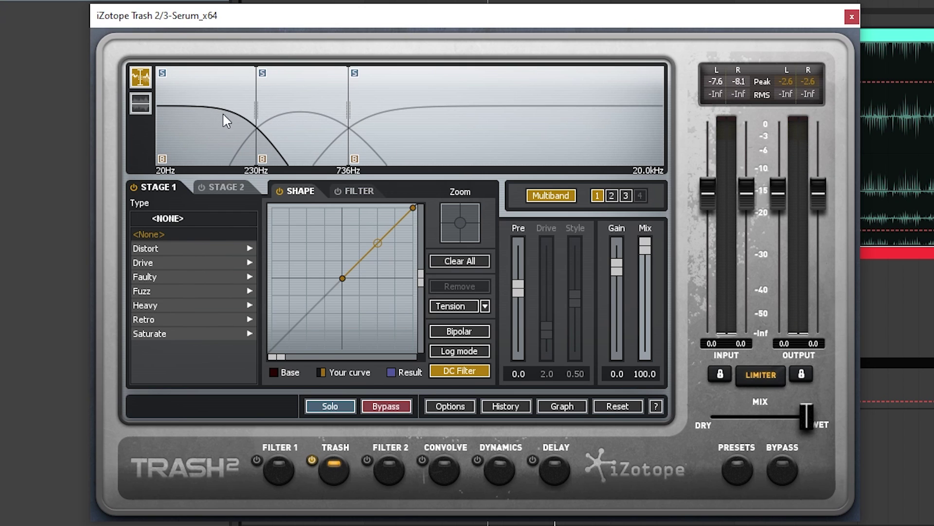
Step: Apply the Crunchy Grunge drive type to the low band and set its drive to 3.1
{"action": "left_click", "coordinate": [313, 128]}
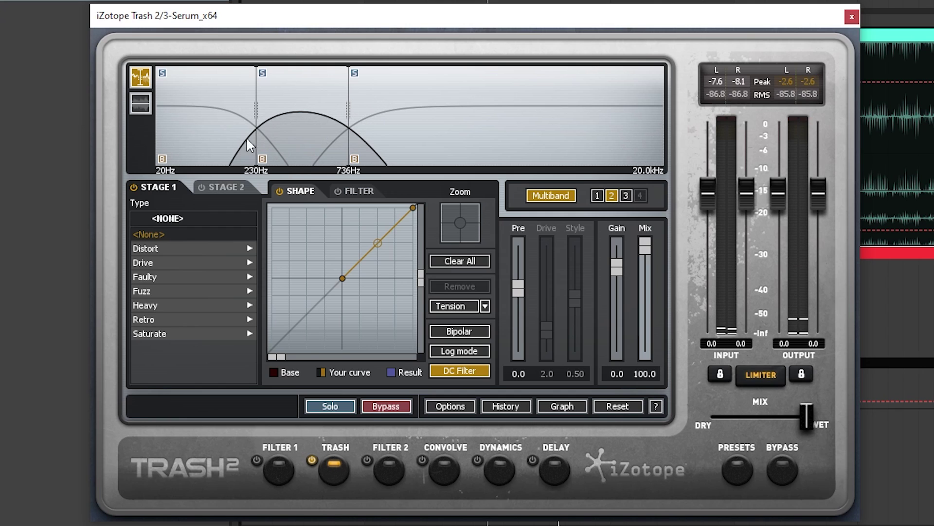
{"action": "left_click", "coordinate": [193, 122]}
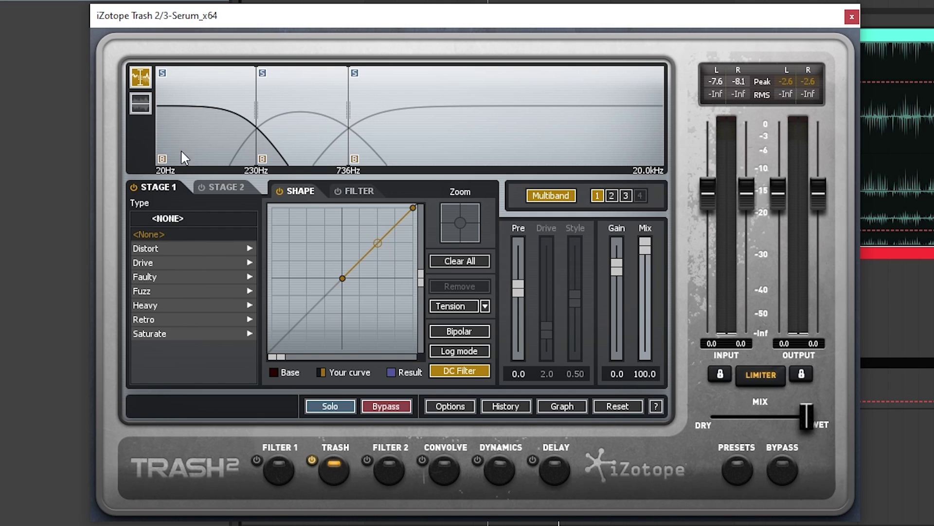
{"action": "left_click", "coordinate": [185, 265]}
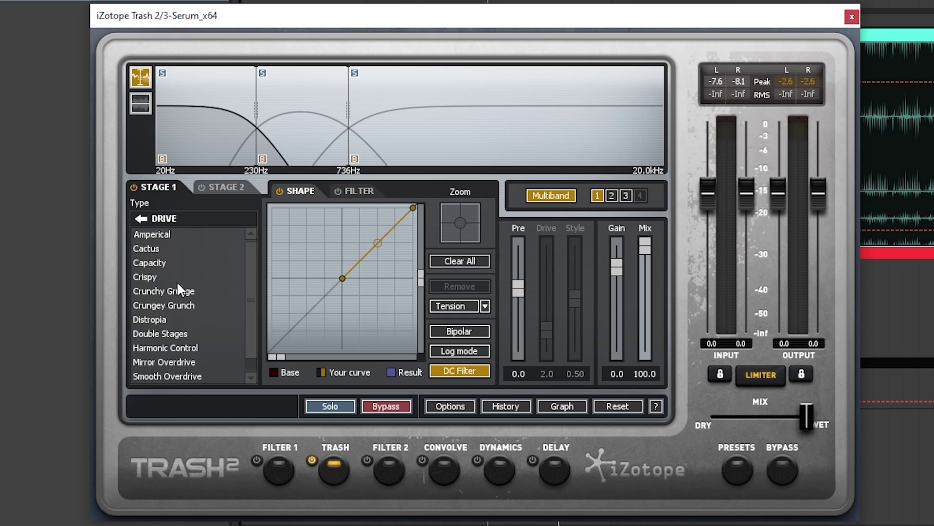
{"action": "left_click", "coordinate": [176, 295]}
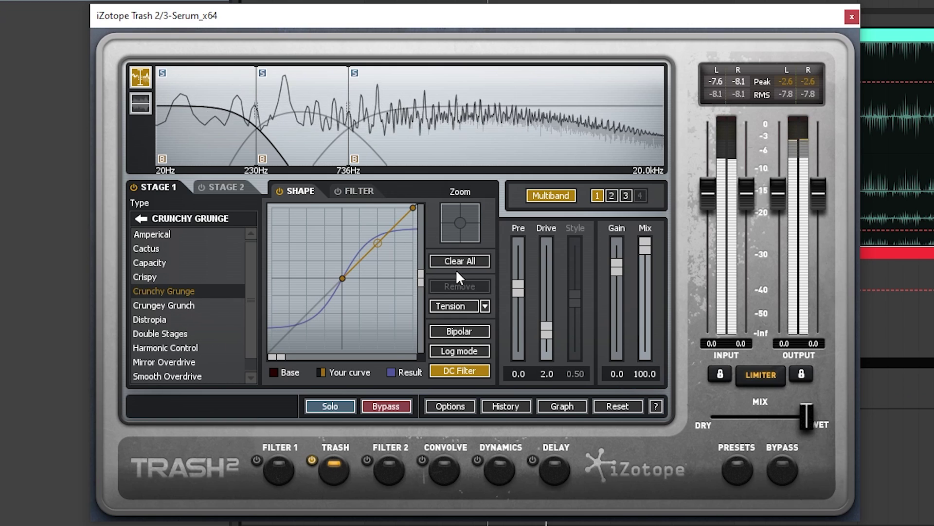
{"action": "left_click_drag", "start_coordinate": [547, 330], "coordinate": [551, 319]}
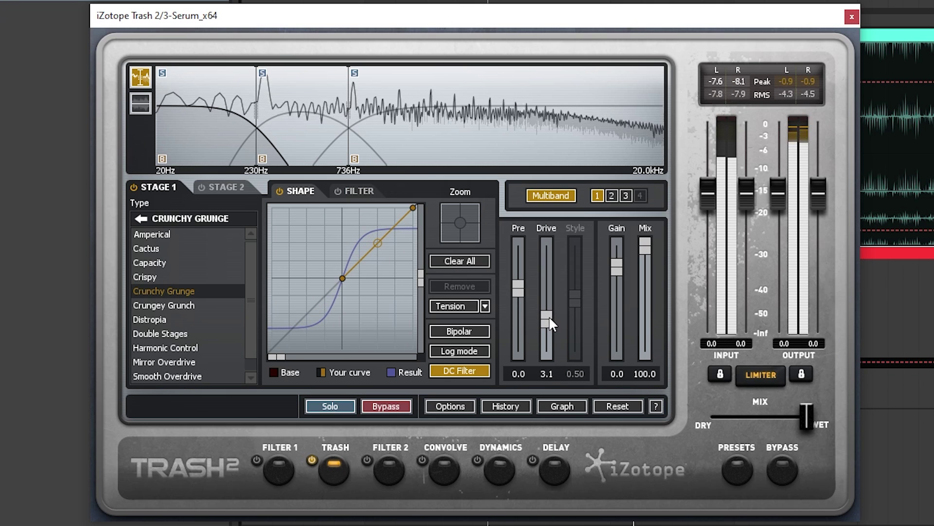
Step: Apply Crunchy Grunge to the middle band, bend its shaping curve upward and set the drive to 1.9
{"action": "left_click", "coordinate": [324, 119]}
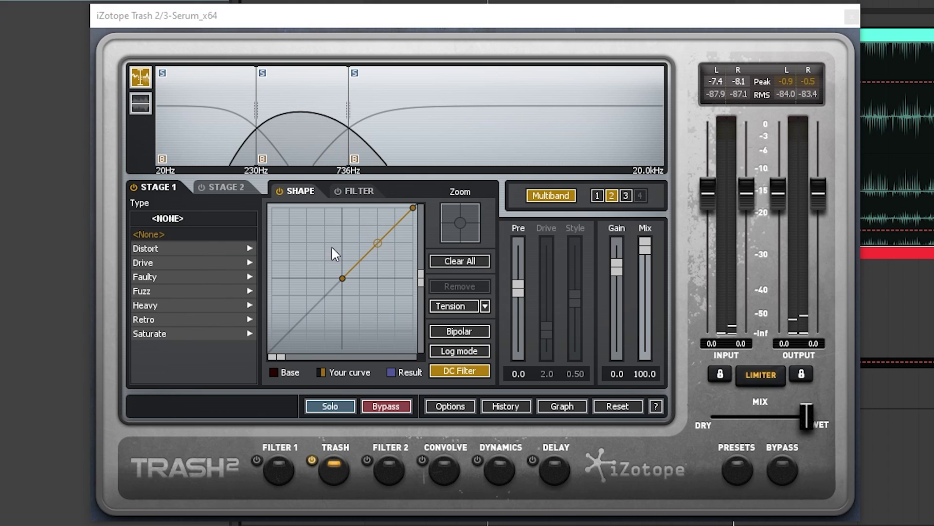
{"action": "left_click", "coordinate": [149, 263]}
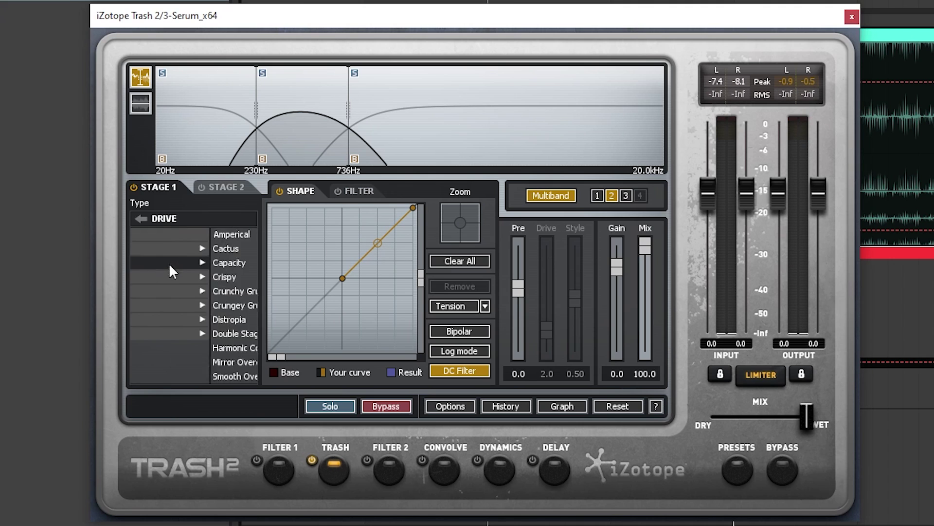
{"action": "left_click", "coordinate": [166, 290]}
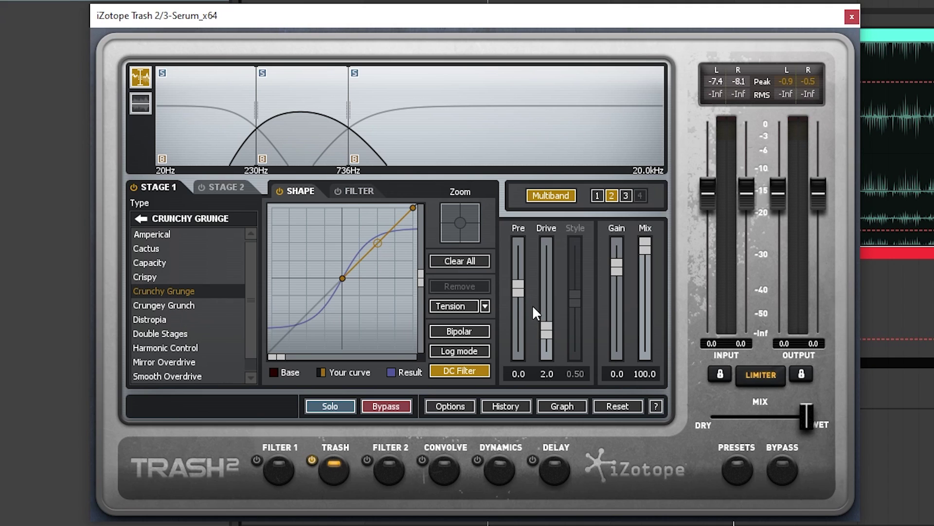
{"action": "left_click_drag", "start_coordinate": [379, 249], "coordinate": [381, 237]}
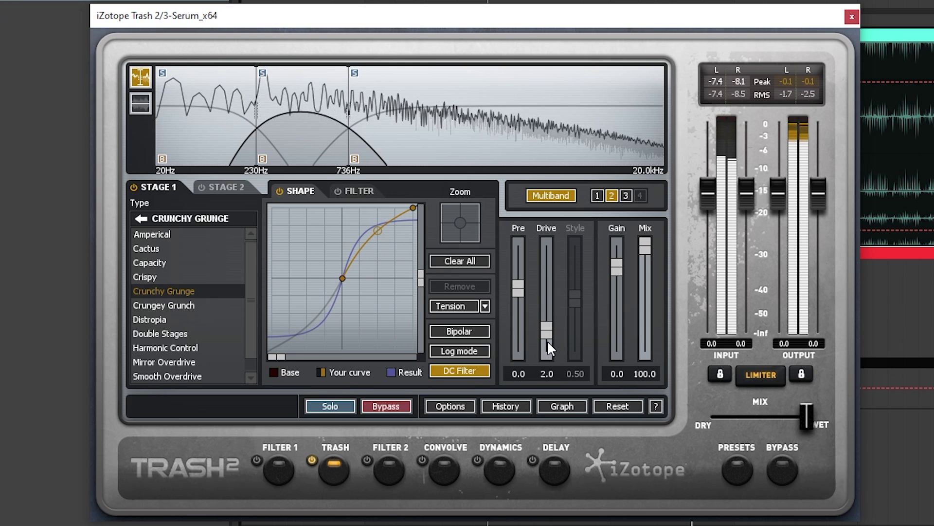
{"action": "scroll", "coordinate": [549, 344], "scroll_direction": "down", "scroll_amount": 1}
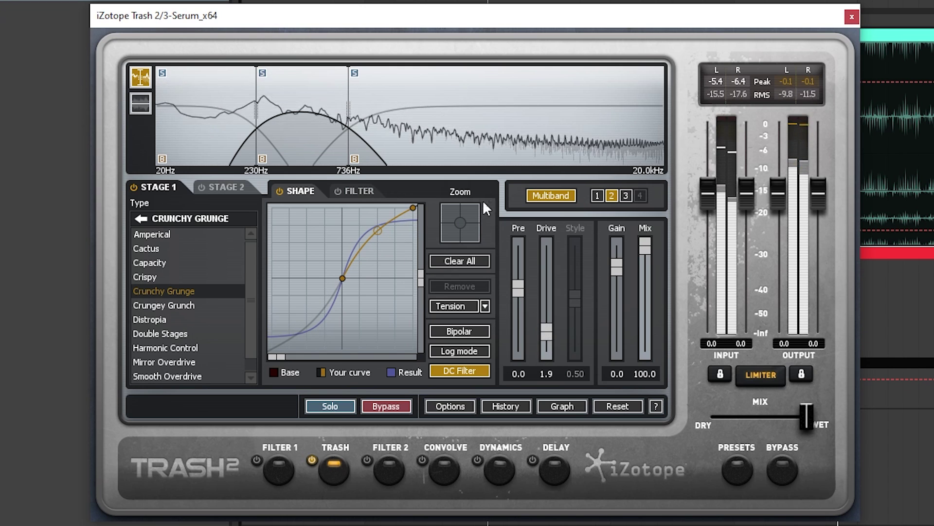
Step: Apply Crunchy Grunge to the high band, bend its shaping curve strongly upward and raise the drive slightly
{"action": "left_click", "coordinate": [626, 195]}
{"action": "left_click", "coordinate": [81, 283]}
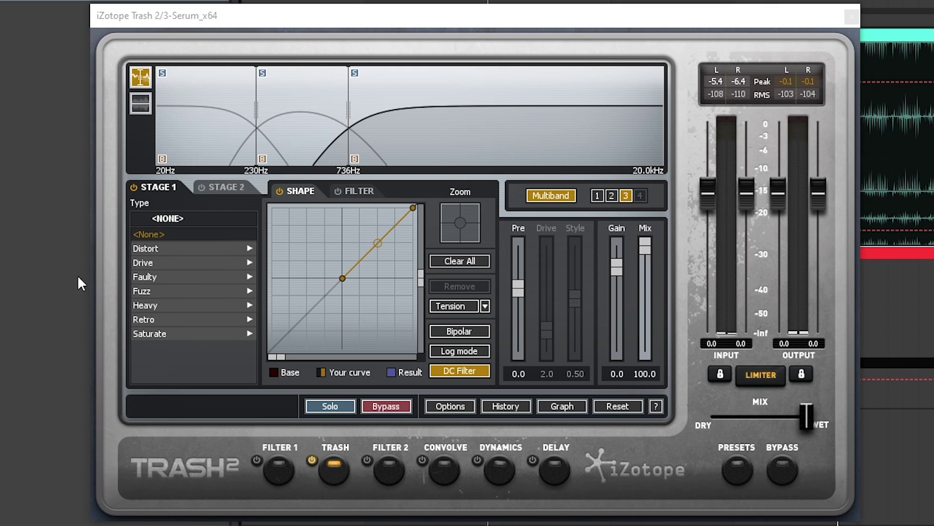
{"action": "left_click", "coordinate": [181, 265]}
{"action": "left_click", "coordinate": [197, 292]}
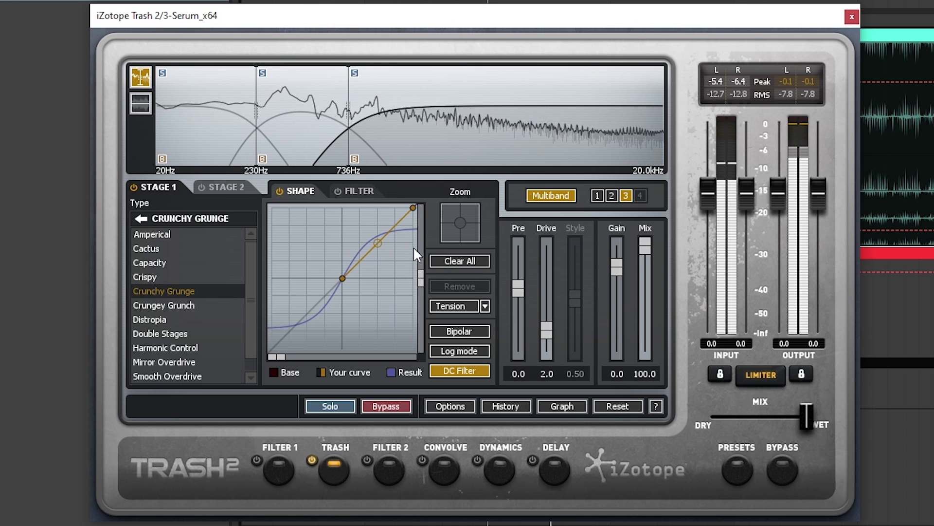
{"action": "left_click_drag", "start_coordinate": [378, 242], "coordinate": [378, 219]}
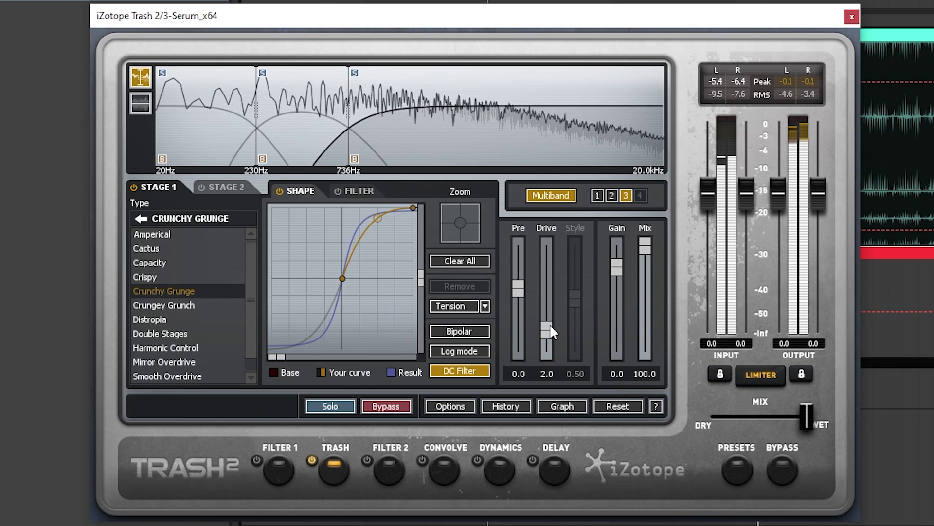
{"action": "mouse_move", "coordinate": [546, 329]}
{"action": "left_mouse_down"}
{"action": "mouse_move", "coordinate": [556, 310]}
{"action": "mouse_move", "coordinate": [551, 322]}
{"action": "left_mouse_up"}
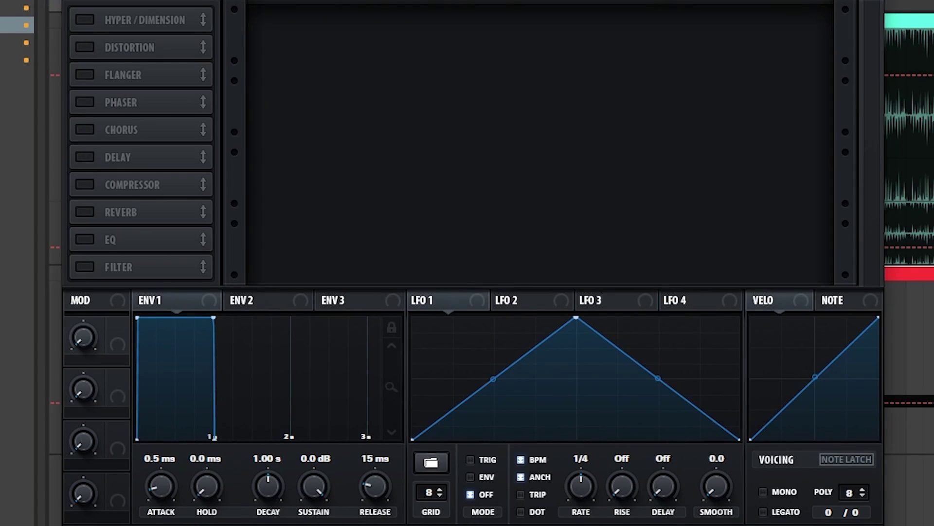
Step: Enable the effects rack's filter with the Misc Reverb type, lower its cutoff and raise its drive past halfway
{"action": "left_click", "coordinate": [85, 267]}
{"action": "left_click", "coordinate": [373, 36]}
{"action": "mouse_move", "coordinate": [371, 117]}
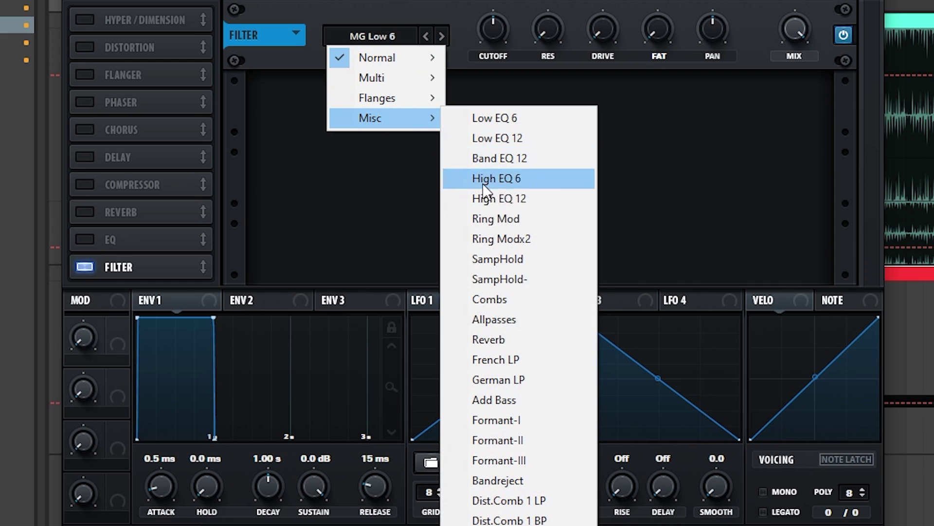
{"action": "left_click", "coordinate": [500, 339]}
{"action": "left_click_drag", "start_coordinate": [485, 73], "coordinate": [493, 29]}
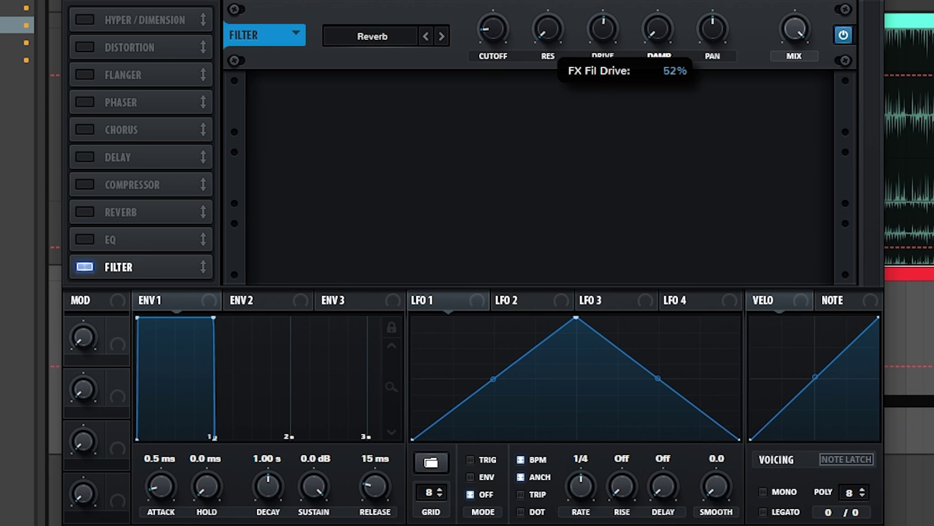
{"action": "left_click_drag", "start_coordinate": [603, 28], "coordinate": [603, 22]}
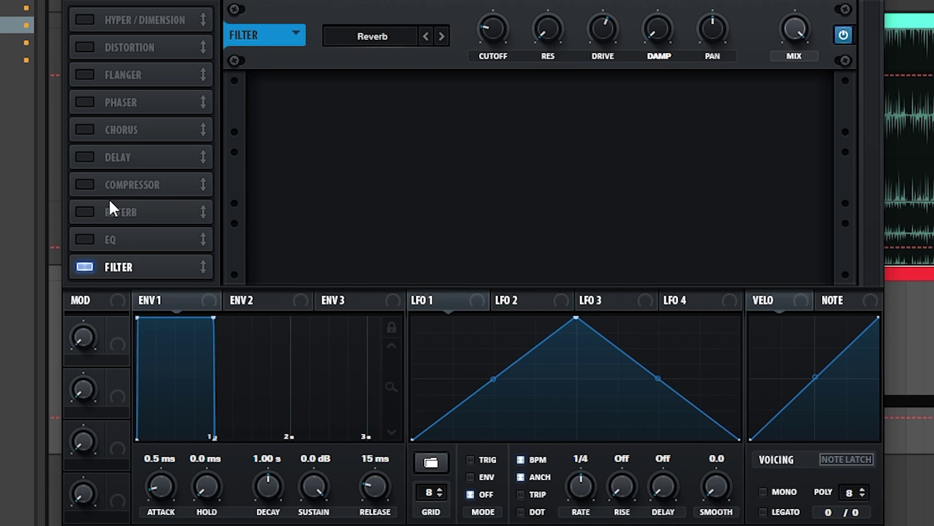
Step: Try the hall reverb alongside the filter while readjusting the filter's cutoff and drive, and delete the SerumFX device
{"action": "left_click", "coordinate": [98, 210]}
{"action": "left_click_drag", "start_coordinate": [800, 41], "coordinate": [801, 37]}
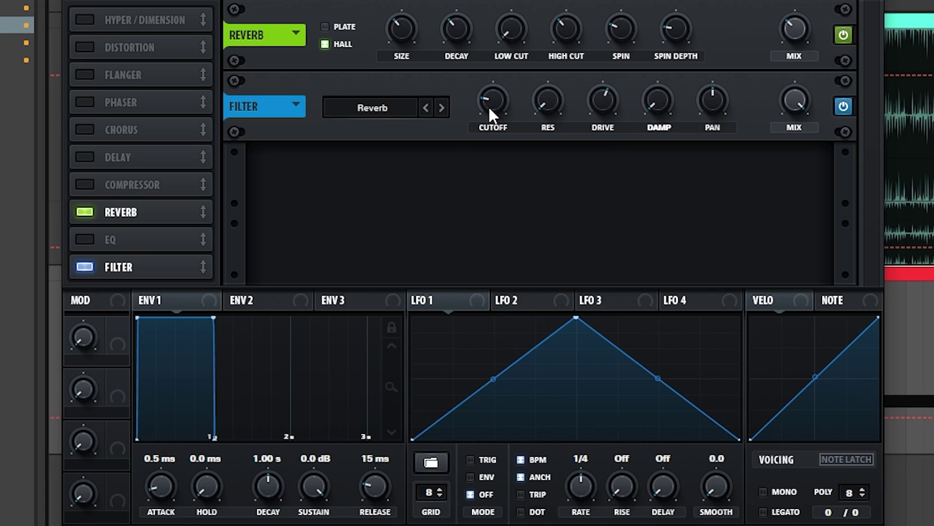
{"action": "mouse_move", "coordinate": [489, 106]}
{"action": "left_mouse_down"}
{"action": "mouse_move", "coordinate": [495, 93]}
{"action": "mouse_move", "coordinate": [489, 118]}
{"action": "left_mouse_up"}
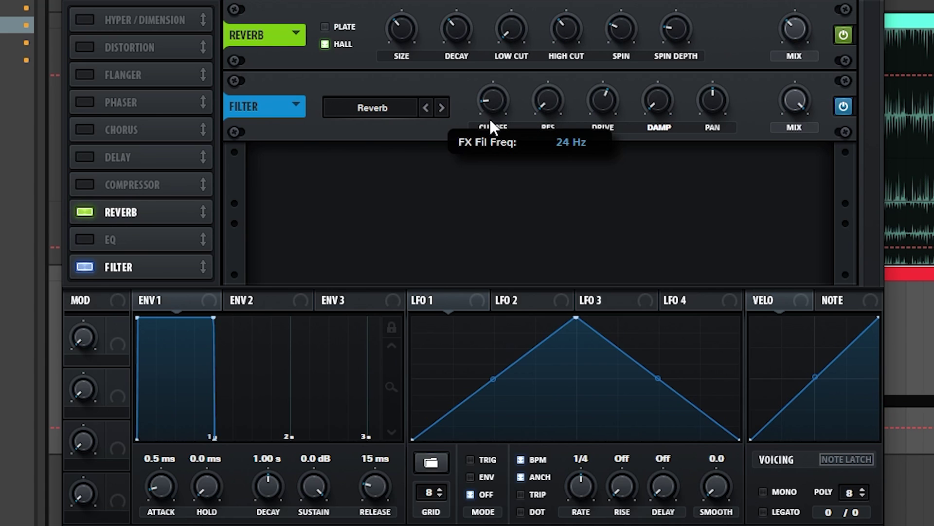
{"action": "left_click_drag", "start_coordinate": [587, 103], "coordinate": [605, 94]}
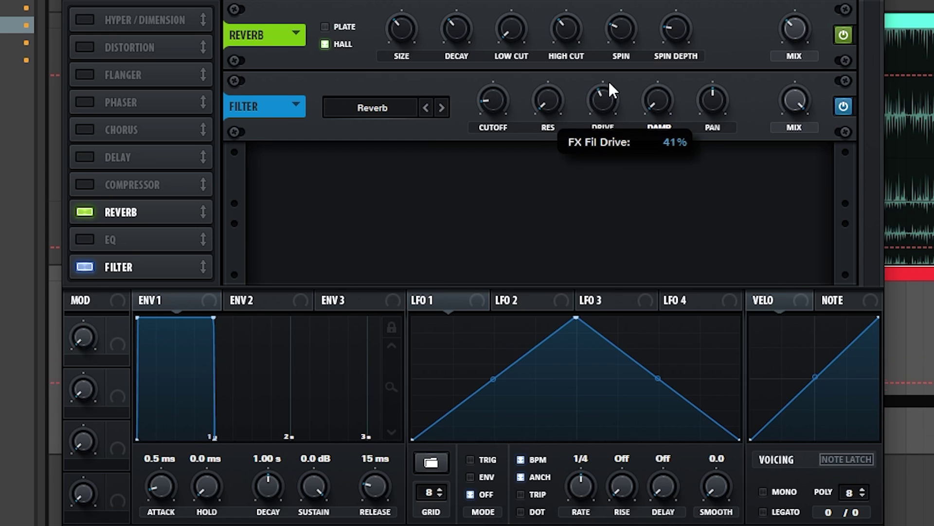
{"action": "left_click_drag", "start_coordinate": [492, 103], "coordinate": [483, 95]}
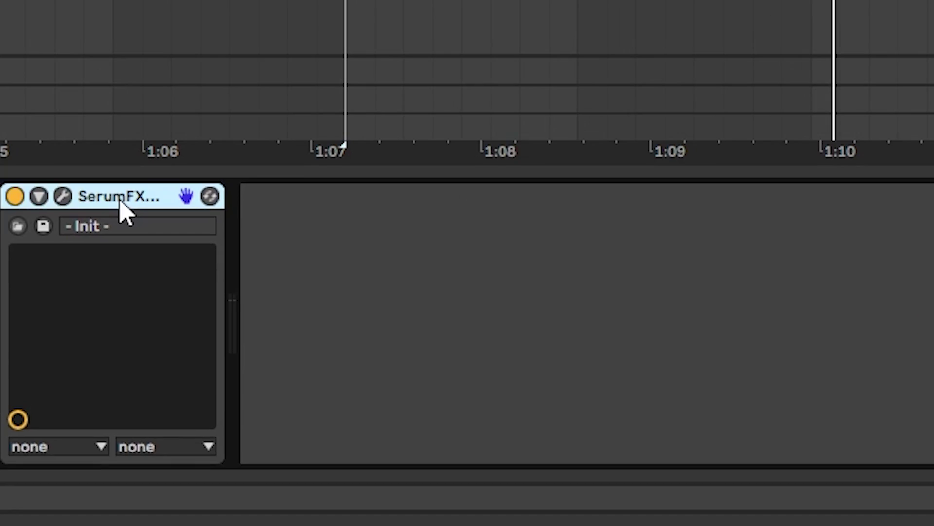
{"action": "key", "text": "Delete"}
Step: In EQ Eight, set band 3 to a 2.60 dB boost at 938 Hz and raise the band 4 high shelf to 7.31 dB
{"action": "left_click", "coordinate": [344, 145]}
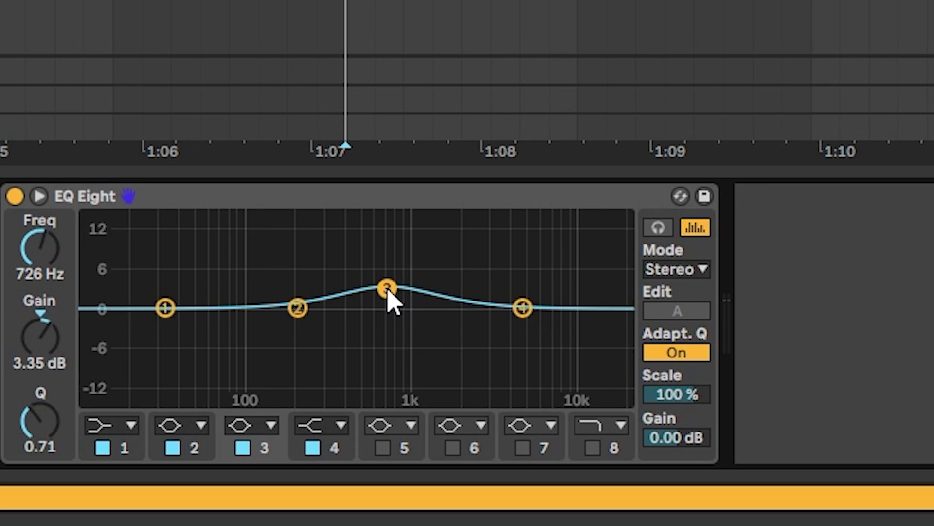
{"action": "left_click_drag", "start_coordinate": [392, 302], "coordinate": [409, 300]}
{"action": "key", "text": "space"}
{"action": "left_click", "coordinate": [524, 307]}
{"action": "left_click_drag", "start_coordinate": [524, 307], "coordinate": [523, 265]}
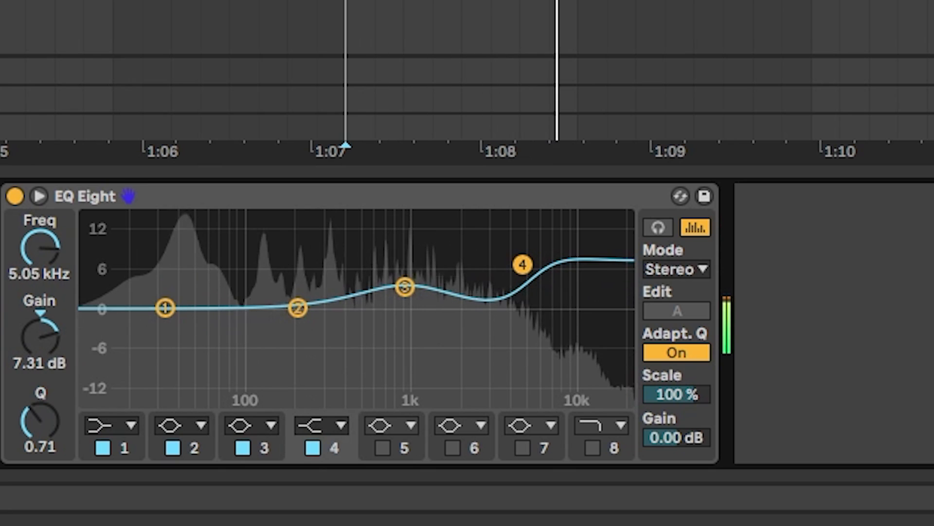
{"action": "left_click_drag", "start_coordinate": [408, 288], "coordinate": [407, 293]}
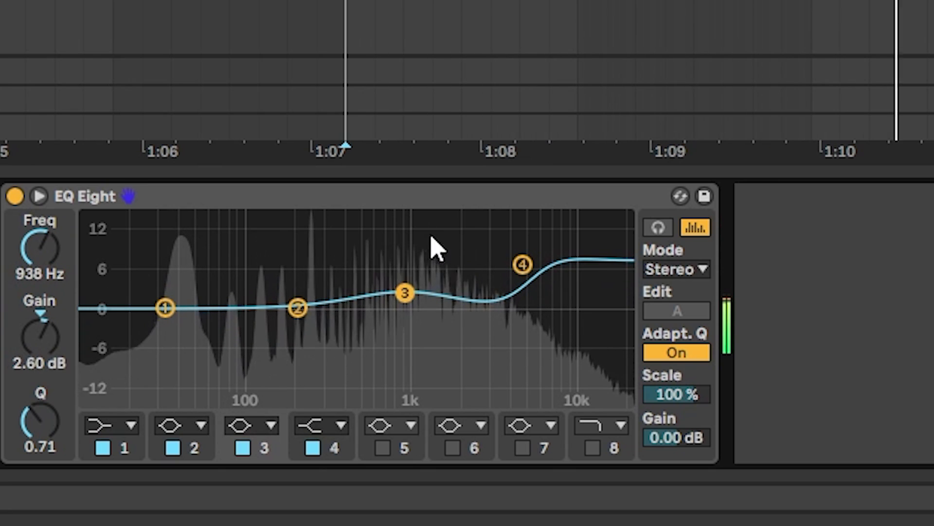
Step: Set the decay time of the Reverb after EQ Eight to 1.53 s
{"action": "left_click_drag", "start_coordinate": [667, 272], "coordinate": [668, 274]}
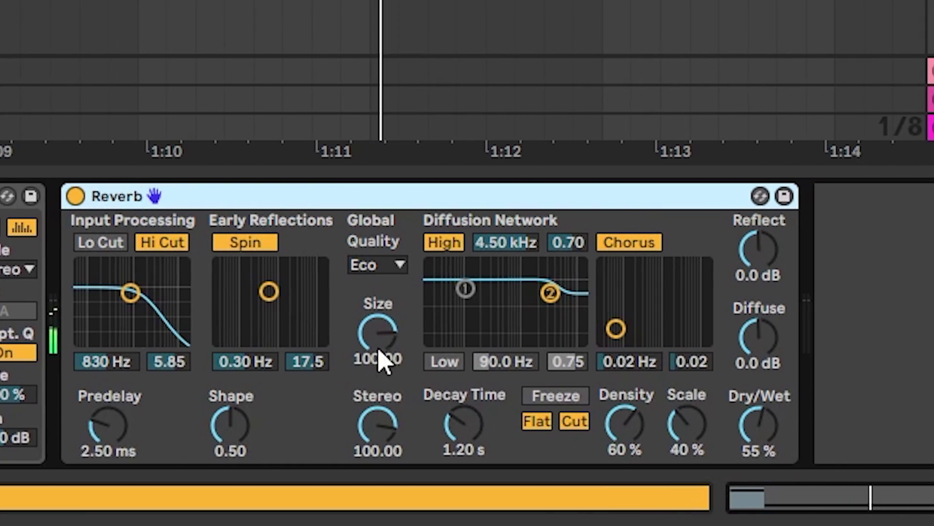
{"action": "left_click_drag", "start_coordinate": [410, 440], "coordinate": [411, 423]}
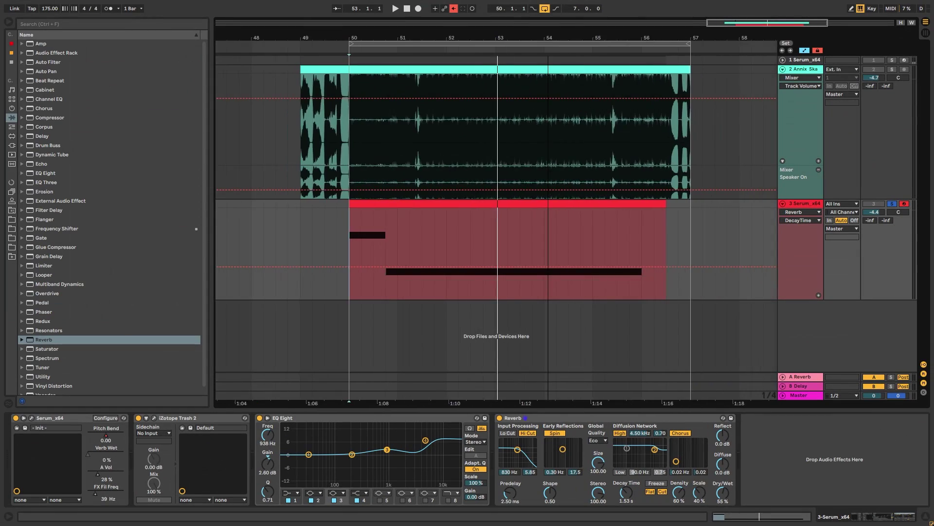
Step: During playback, lower EQ Eight's band 3 boost slightly and set the high shelf to 5.83 dB at 5.27 kHz
{"action": "left_click_drag", "start_coordinate": [486, 42], "coordinate": [486, 37]}
{"action": "key", "text": "space"}
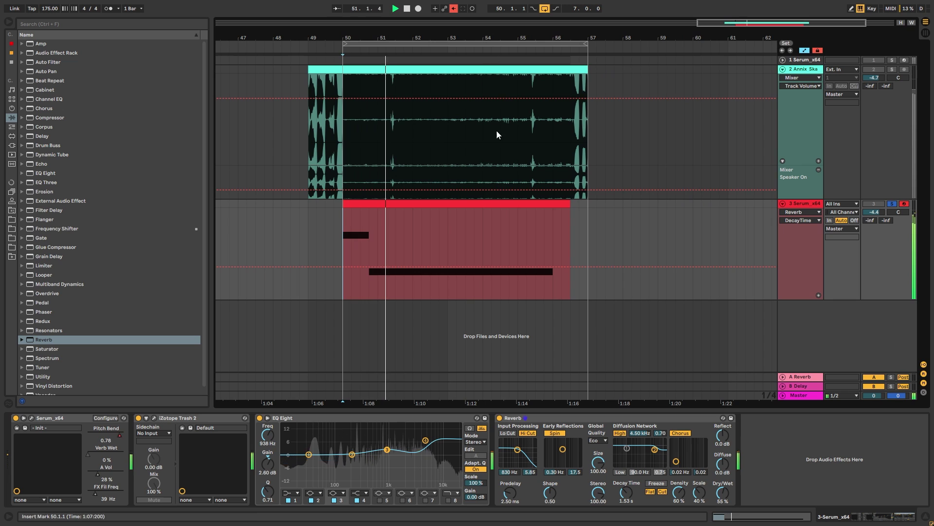
{"action": "left_click_drag", "start_coordinate": [388, 450], "coordinate": [427, 446]}
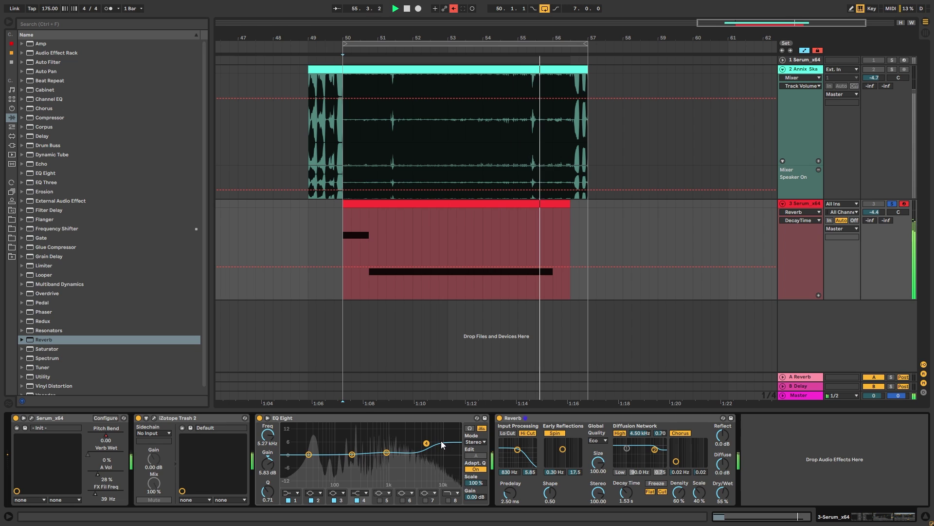
{"action": "key", "text": "space"}
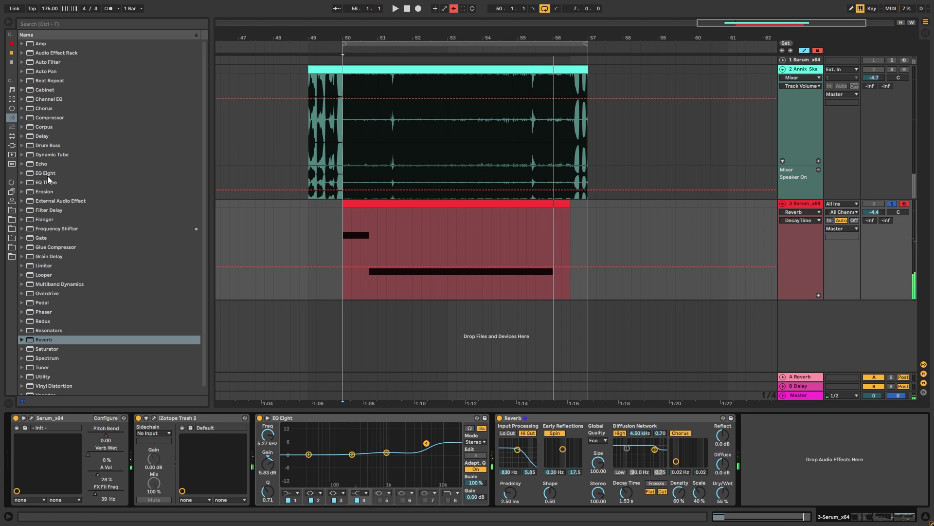
Step: Add Auto Pan after the Reverb, with its amount at 100% and its phase at 0°
{"action": "scroll", "coordinate": [53, 364], "scroll_direction": "down", "scroll_amount": 1}
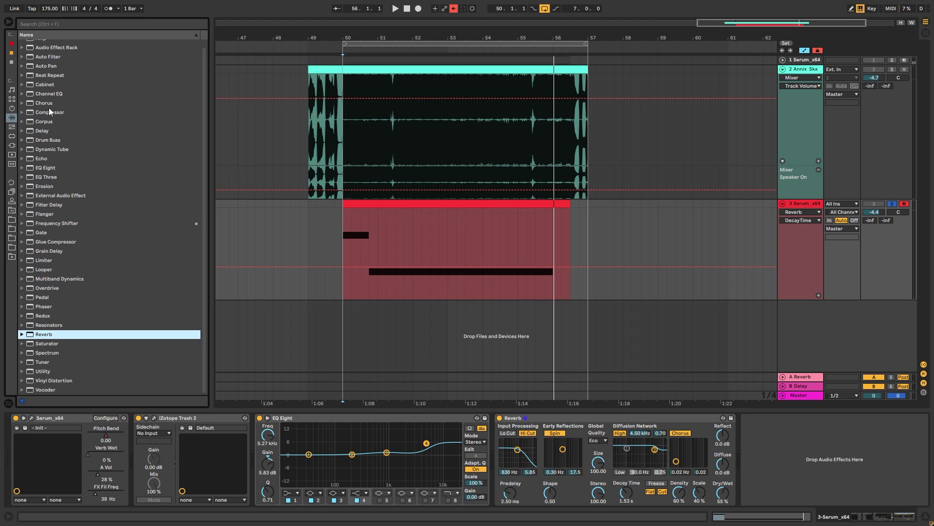
{"action": "scroll", "coordinate": [49, 111], "scroll_direction": "up", "scroll_amount": 1}
{"action": "left_click_drag", "start_coordinate": [43, 68], "coordinate": [817, 466]}
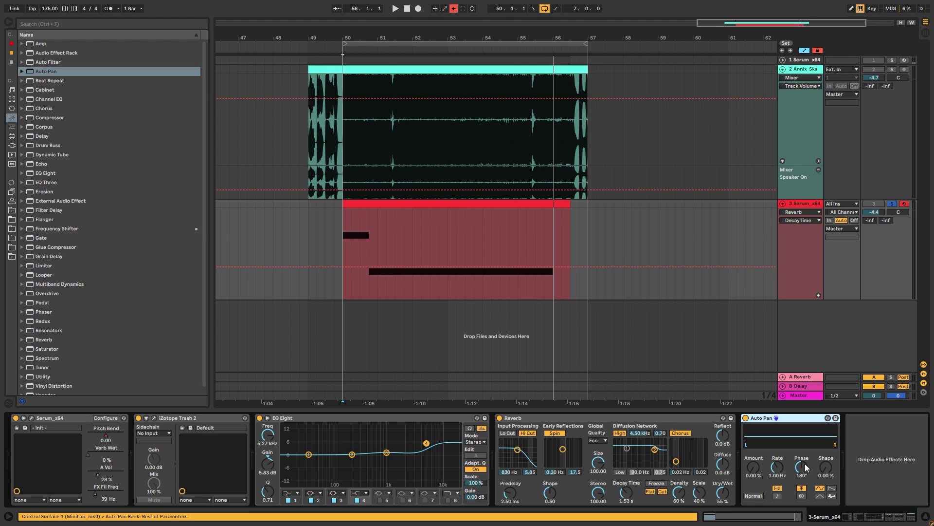
{"action": "left_click_drag", "start_coordinate": [754, 466], "coordinate": [753, 413]}
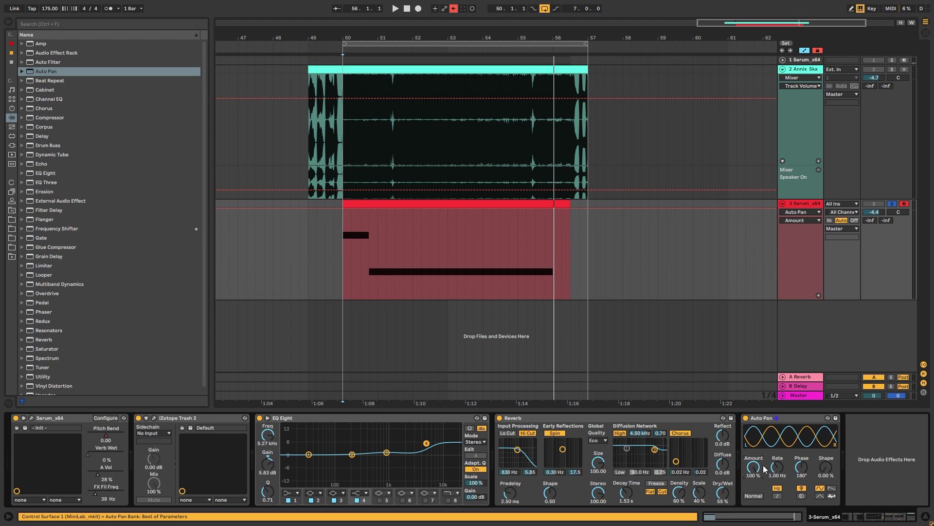
{"action": "left_click", "coordinate": [776, 466]}
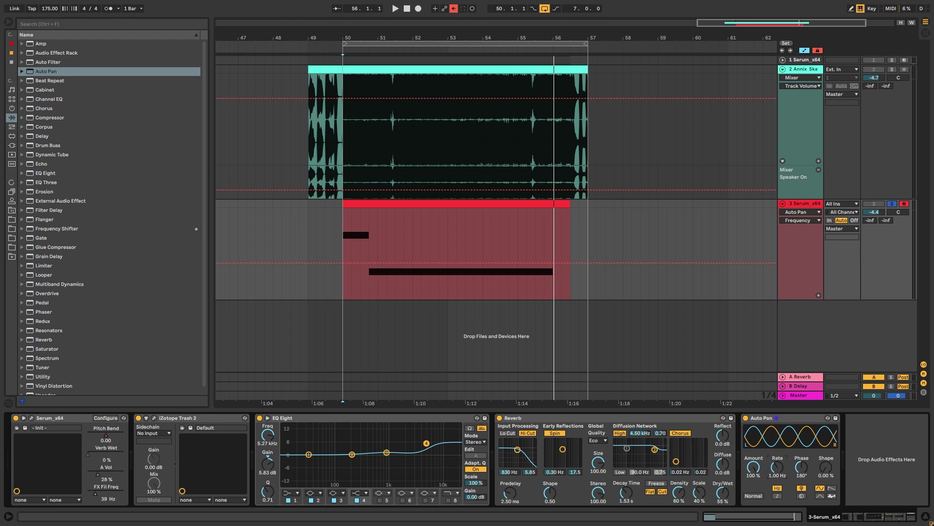
{"action": "left_click_drag", "start_coordinate": [802, 467], "coordinate": [802, 506]}
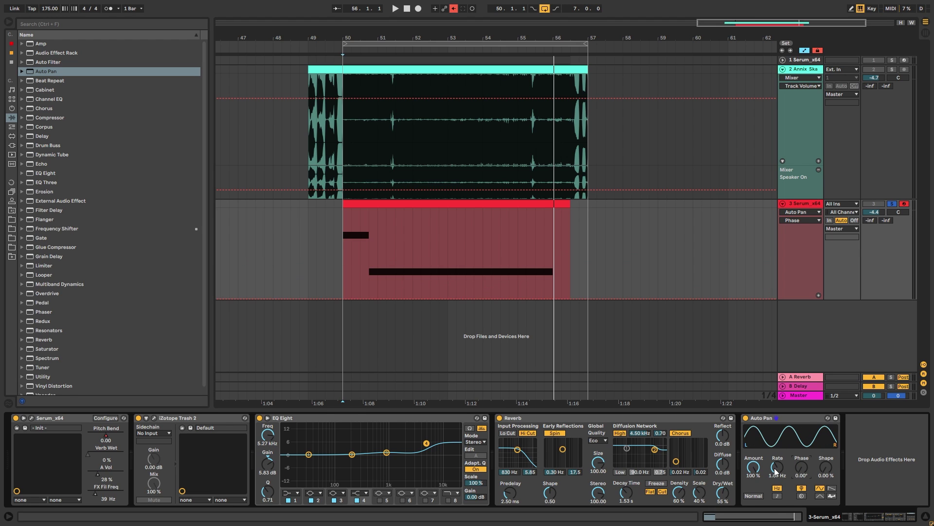
Step: Try a free-running Auto Pan rate of 7.40 Hz during playback
{"action": "key", "text": "space"}
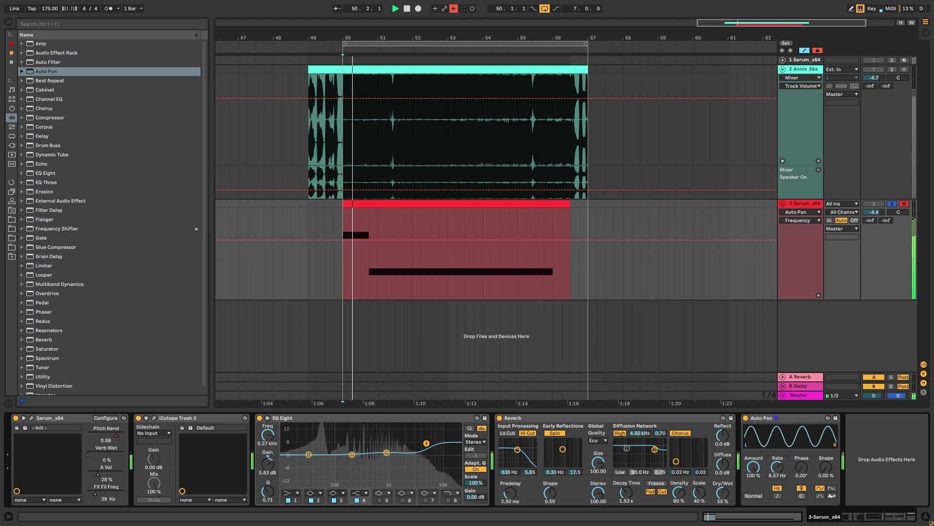
{"action": "mouse_move", "coordinate": [778, 462]}
{"action": "left_mouse_down"}
{"action": "mouse_move", "coordinate": [779, 440]}
{"action": "mouse_move", "coordinate": [778, 479]}
{"action": "left_mouse_up"}
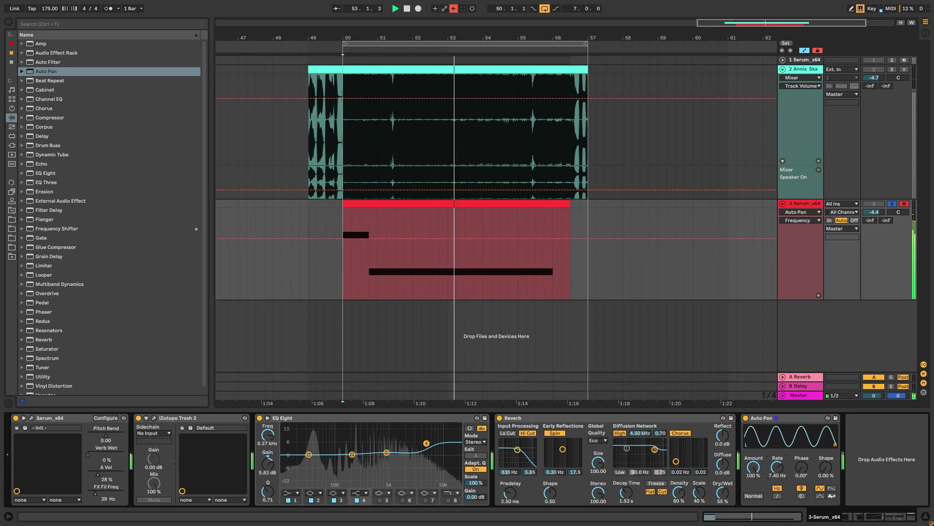
{"action": "key", "text": "space"}
Step: Sync Auto Pan's rate to the tempo at 1/16 and set its offset to 180°
{"action": "left_click", "coordinate": [777, 496]}
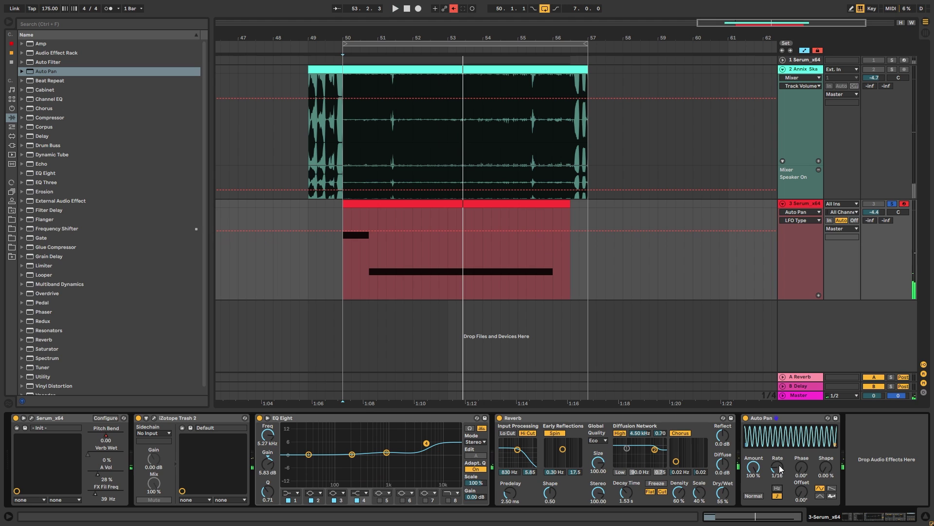
{"action": "key", "text": "space"}
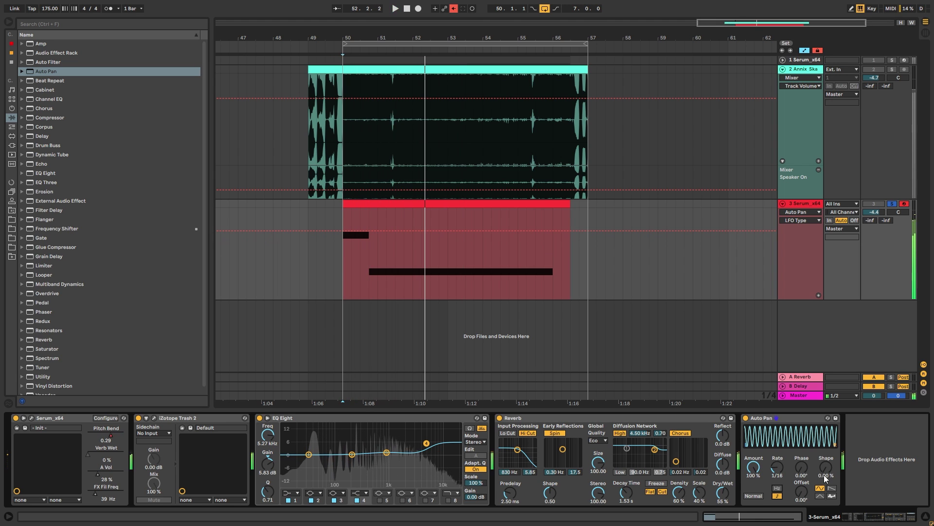
{"action": "left_click_drag", "start_coordinate": [801, 492], "coordinate": [802, 454]}
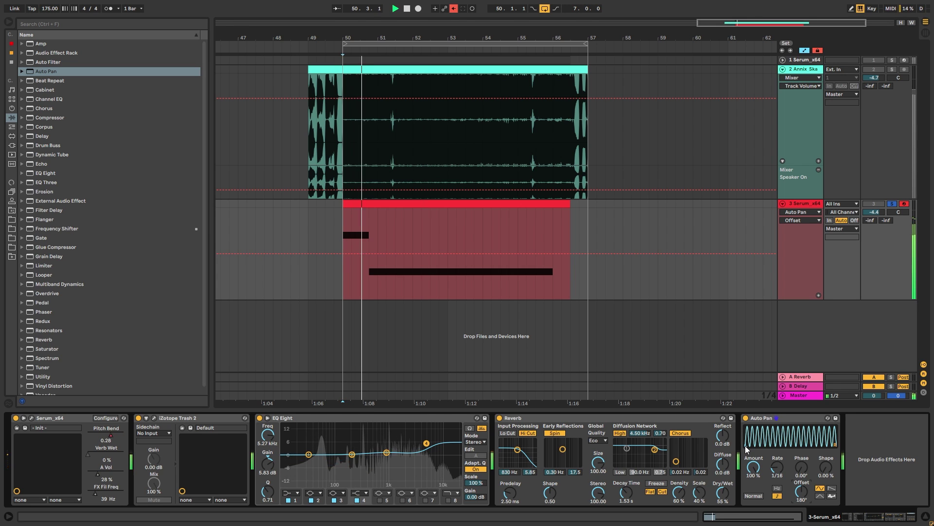
Step: Automate Auto Pan's amount to rise from 0% just after bar 52 to 100% near bar 56, and play the clip to check it
{"action": "left_click", "coordinate": [753, 466]}
{"action": "right_click", "coordinate": [750, 465]}
{"action": "left_click", "coordinate": [507, 292]}
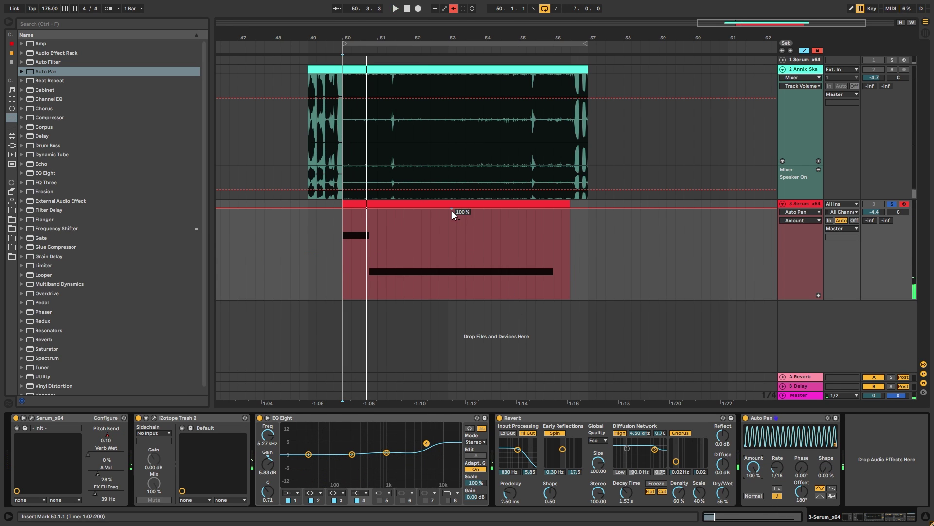
{"action": "left_click_drag", "start_coordinate": [447, 210], "coordinate": [421, 298]}
{"action": "key", "text": "space"}
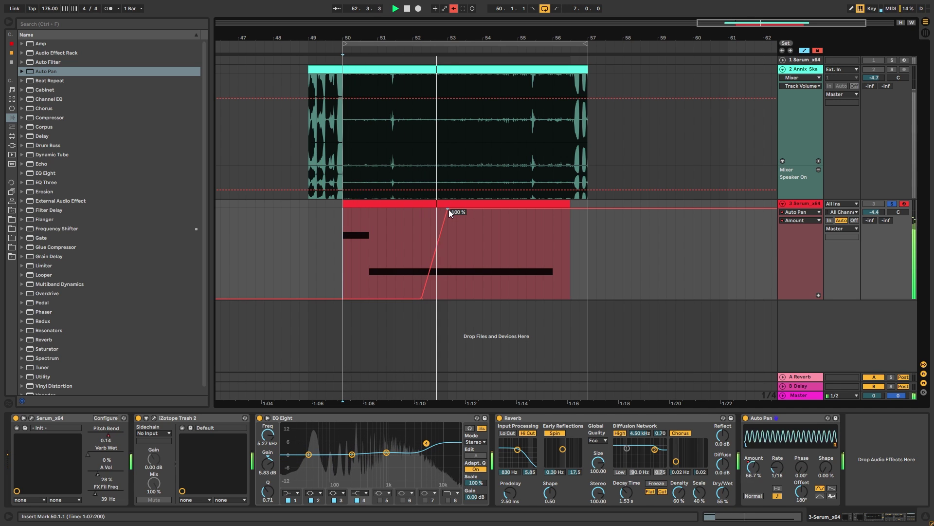
{"action": "left_click_drag", "start_coordinate": [449, 210], "coordinate": [554, 210]}
{"action": "left_click", "coordinate": [344, 221]}
{"action": "key", "text": "space"}
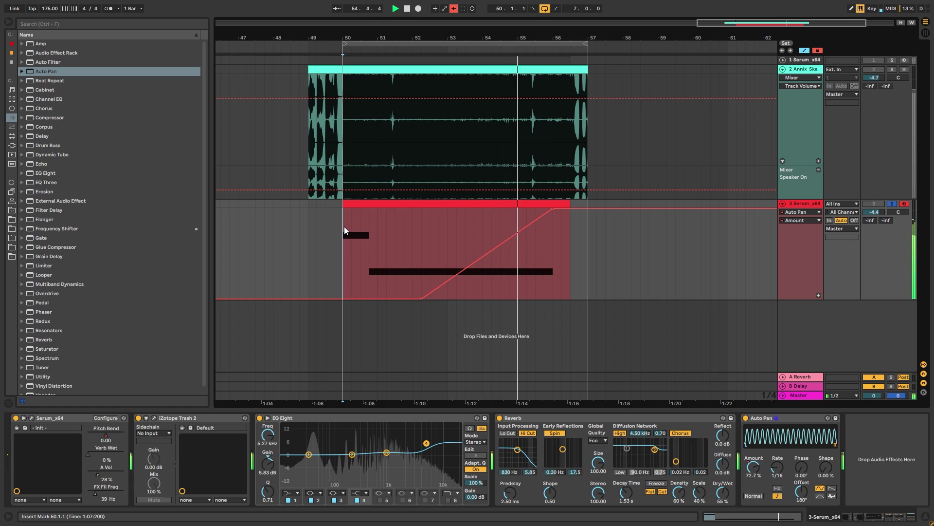
{"action": "key", "text": "space"}
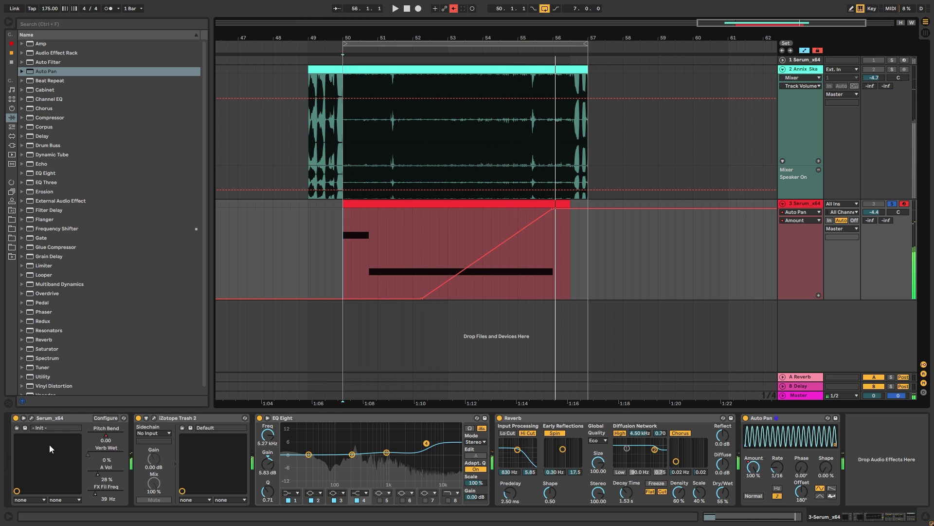
Step: Open Serum's oscillator B wavetable for editing and clear its bin 6 harmonic
{"action": "left_click", "coordinate": [32, 417]}
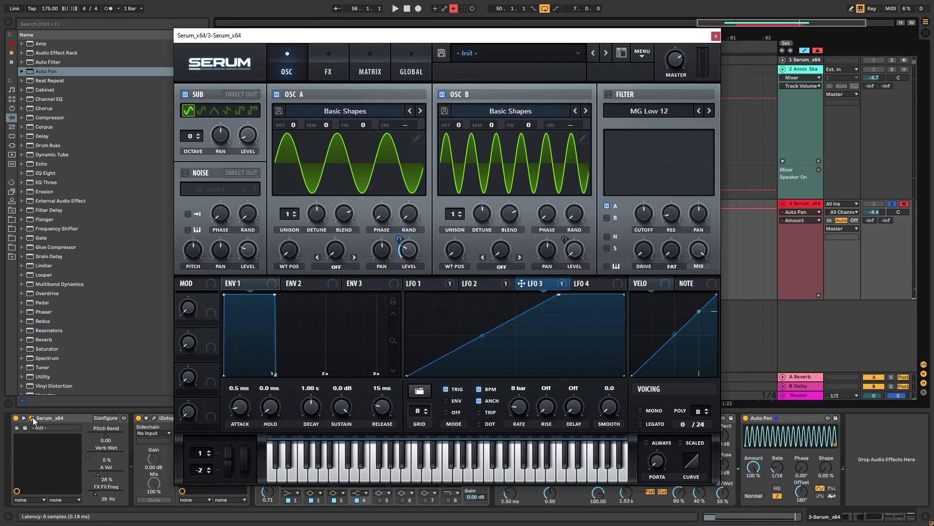
{"action": "left_click", "coordinate": [457, 125]}
{"action": "left_click", "coordinate": [583, 139]}
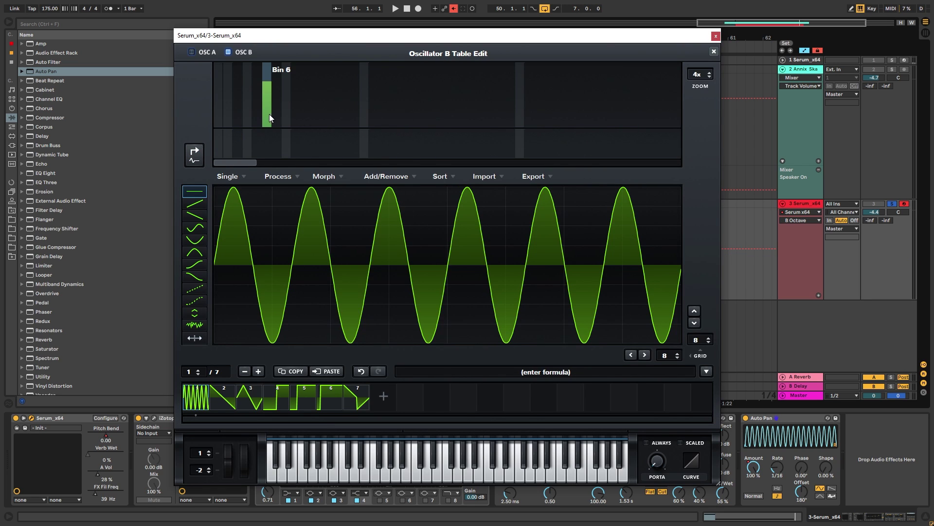
{"action": "left_click_drag", "start_coordinate": [267, 98], "coordinate": [279, 133]}
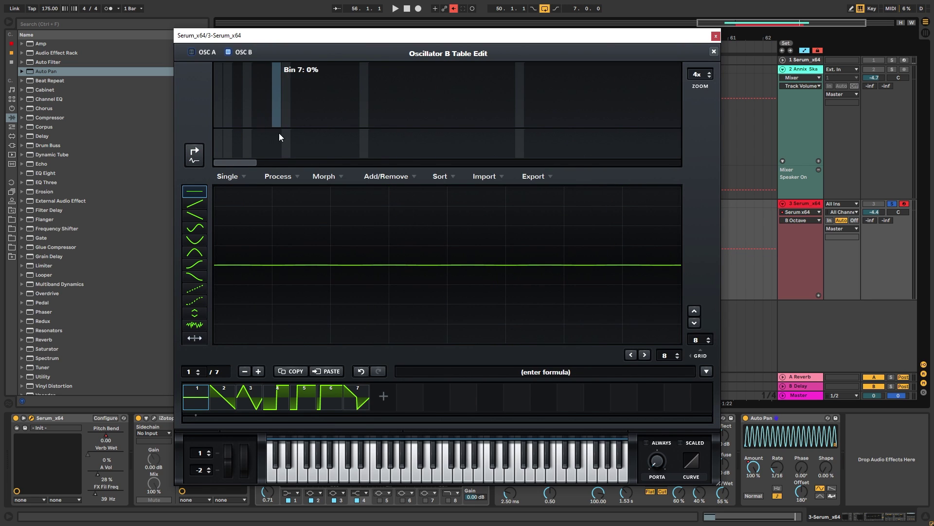
Step: Draw oscillator B's bin 4 harmonic to nearly full height, add bin 8 at a lower level, and play the result
{"action": "left_click", "coordinate": [242, 90]}
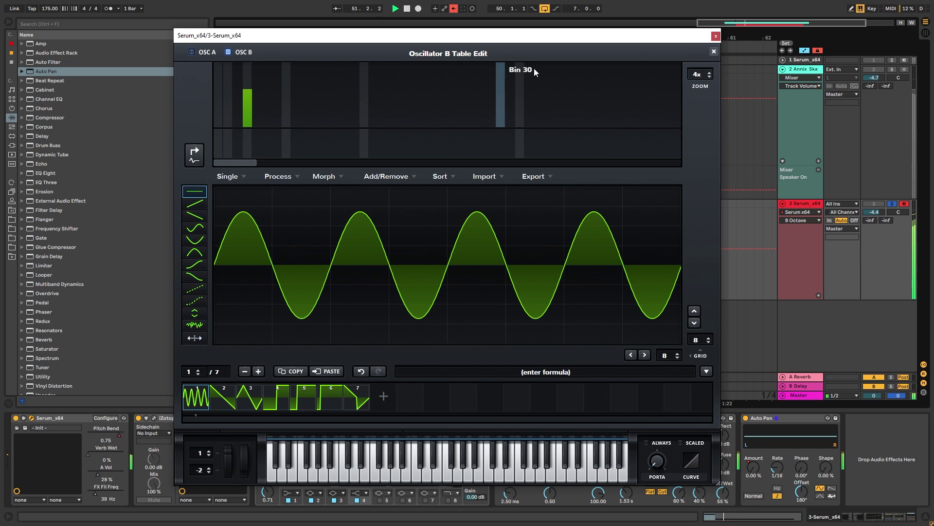
{"action": "left_click_drag", "start_coordinate": [243, 87], "coordinate": [246, 68]}
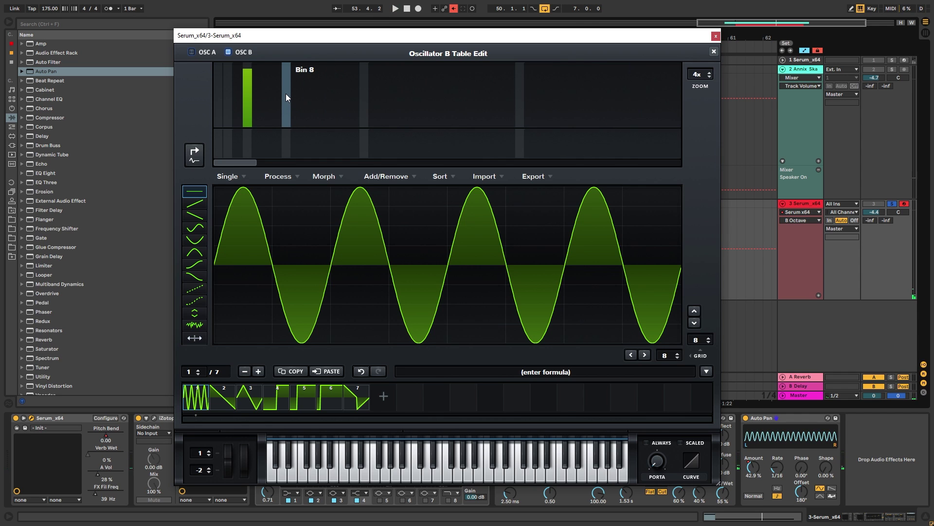
{"action": "left_click_drag", "start_coordinate": [285, 93], "coordinate": [286, 89]}
{"action": "key", "text": "space"}
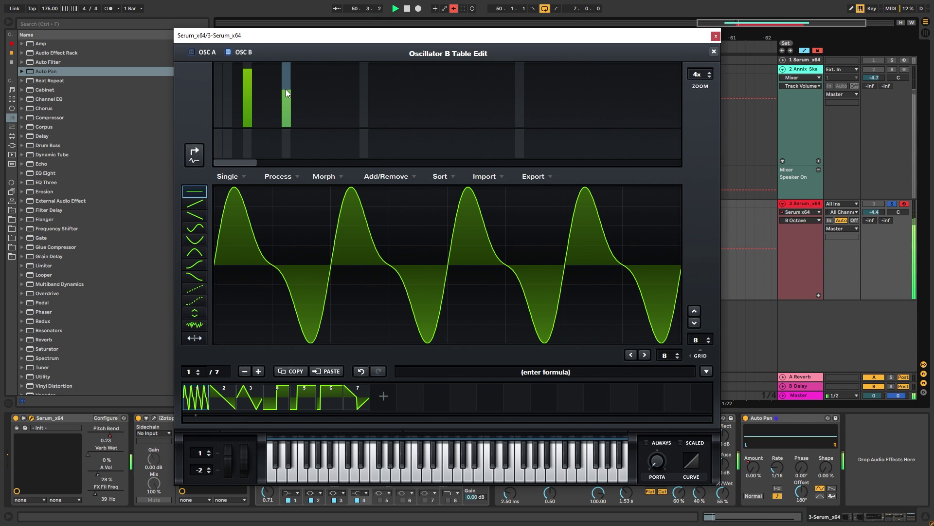
Step: Play the current sound, then open oscillator A's wavetable for editing and clear its harmonics to a flat line
{"action": "left_click", "coordinate": [714, 52]}
{"action": "key", "text": "space"}
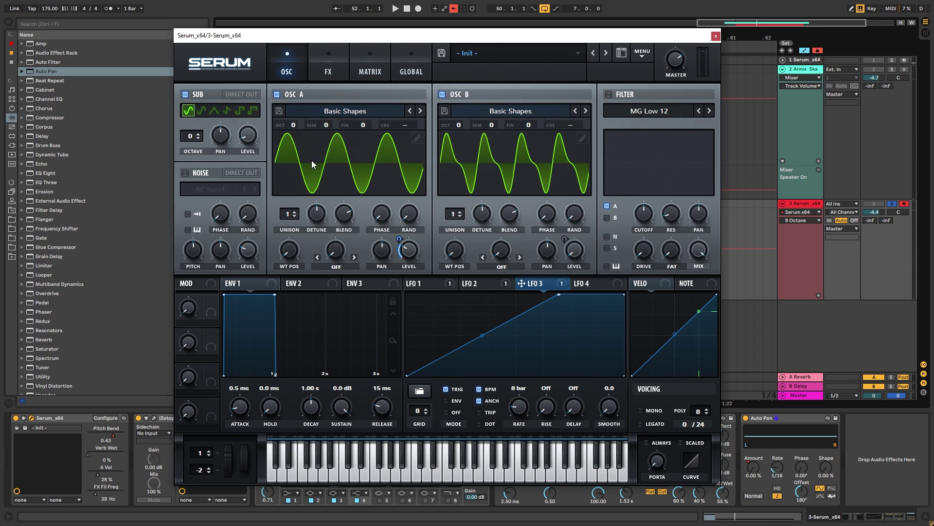
{"action": "left_click", "coordinate": [417, 138]}
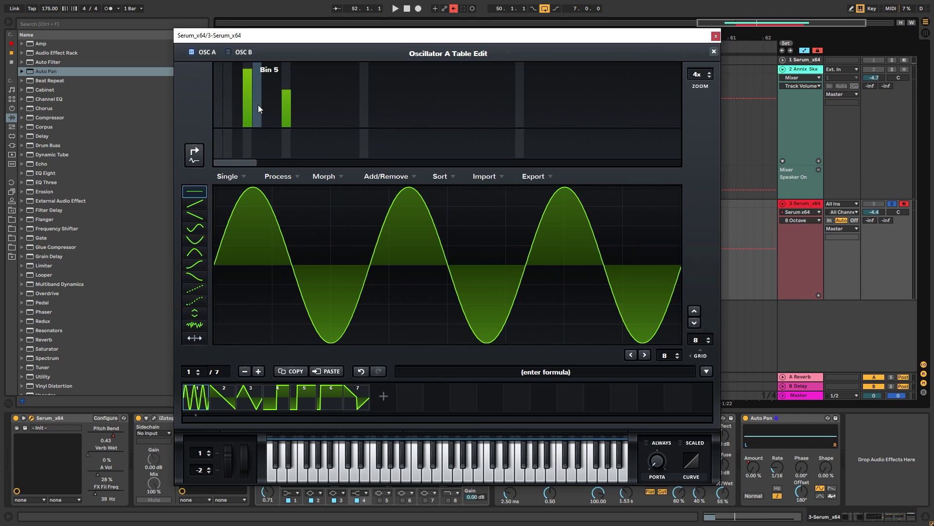
{"action": "left_click_drag", "start_coordinate": [246, 98], "coordinate": [236, 157]}
{"action": "left_click_drag", "start_coordinate": [289, 118], "coordinate": [289, 124]}
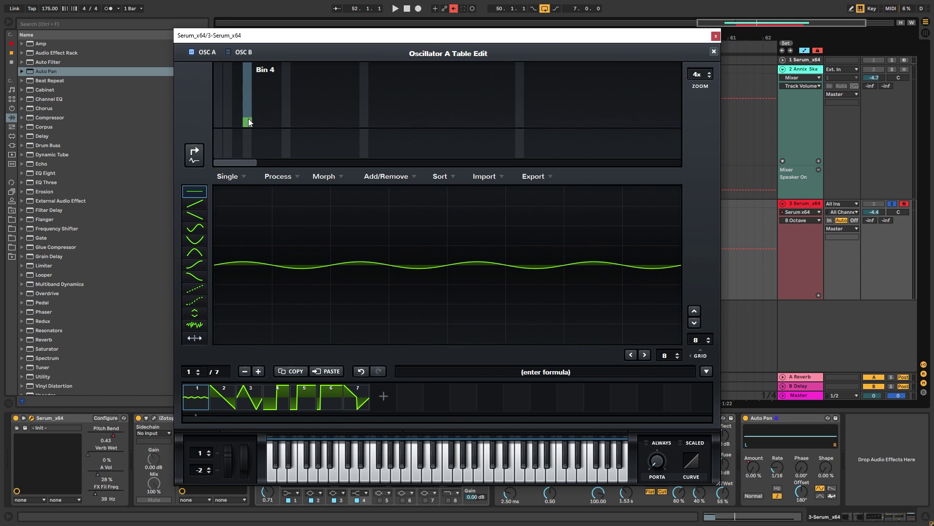
{"action": "left_click_drag", "start_coordinate": [241, 151], "coordinate": [241, 152]}
{"action": "mouse_move", "coordinate": [241, 96]}
{"action": "left_mouse_down"}
{"action": "mouse_move", "coordinate": [240, 83]}
{"action": "mouse_move", "coordinate": [236, 127]}
{"action": "mouse_move", "coordinate": [225, 86]}
{"action": "mouse_move", "coordinate": [232, 128]}
{"action": "left_mouse_up"}
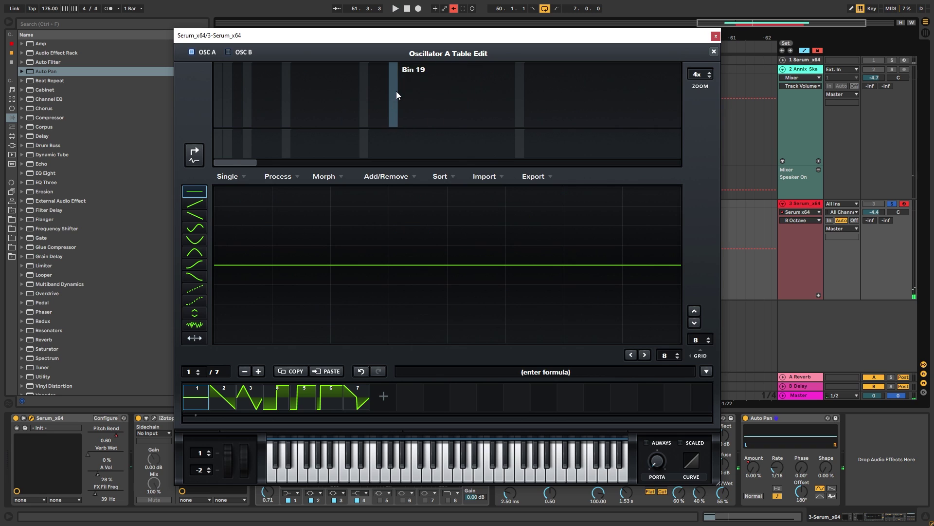
Step: Try oscillator A's bin 24 at 53%, then bins 11 and 8 at about half height, auditioning and clearing each one
{"action": "left_click", "coordinate": [444, 93]}
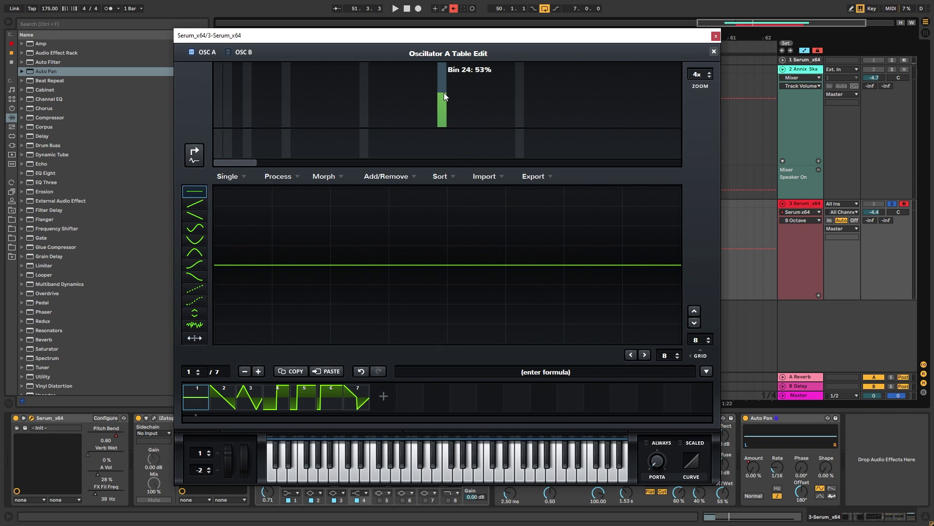
{"action": "key", "text": "space"}
{"action": "left_click_drag", "start_coordinate": [444, 93], "coordinate": [441, 128]}
{"action": "key", "text": "space"}
{"action": "left_click", "coordinate": [312, 95]}
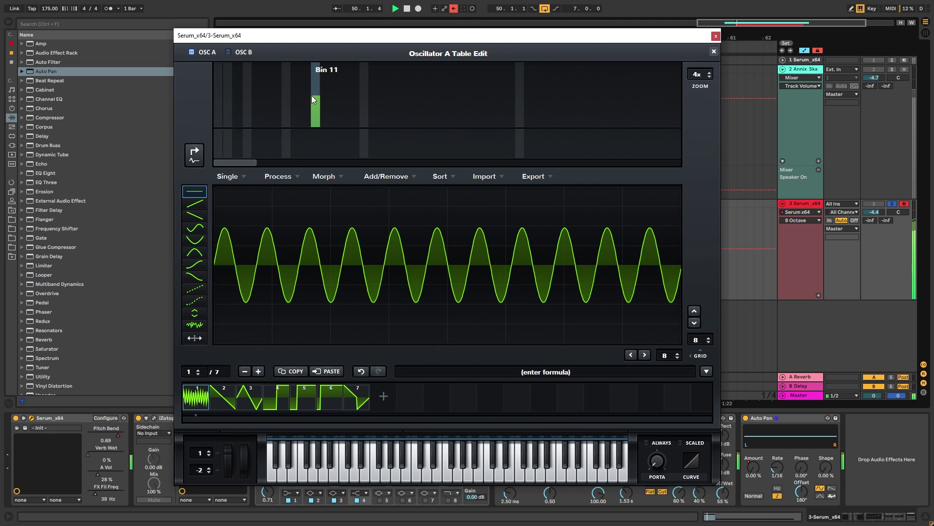
{"action": "left_click_drag", "start_coordinate": [311, 96], "coordinate": [314, 128]}
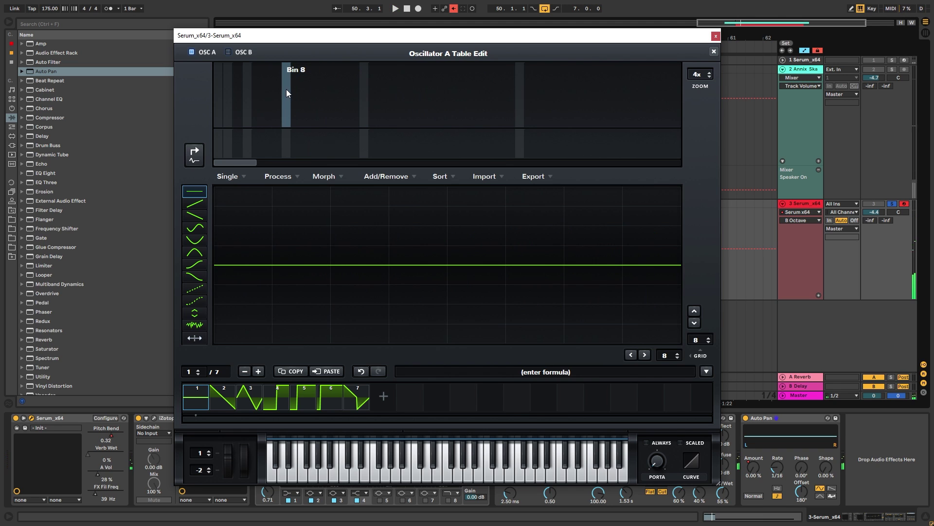
{"action": "left_click", "coordinate": [286, 89]}
{"action": "key", "text": "space"}
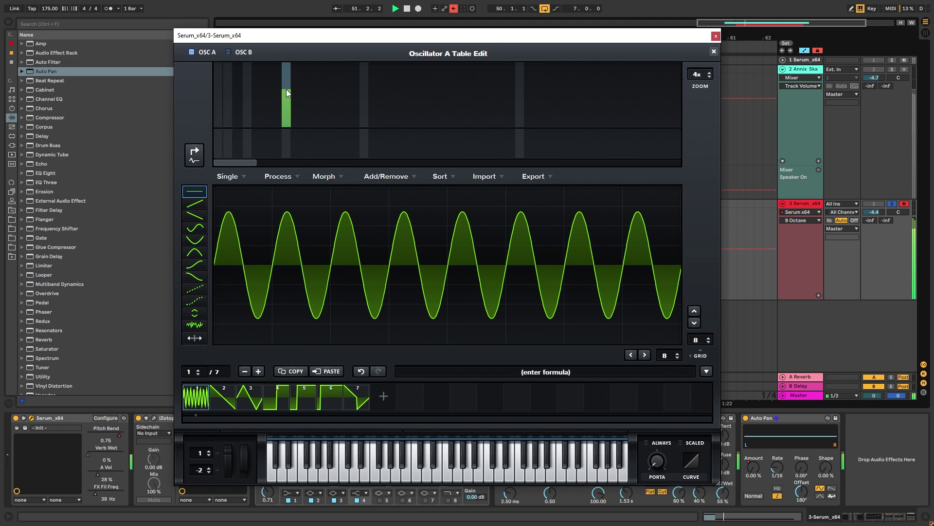
{"action": "mouse_move", "coordinate": [286, 89]}
{"action": "left_mouse_down"}
{"action": "mouse_move", "coordinate": [287, 77]}
{"action": "mouse_move", "coordinate": [281, 138]}
{"action": "left_mouse_up"}
Step: Redraw oscillator A's bin 3 harmonic as its only harmonic, play it, and close the wavetable editor
{"action": "left_click", "coordinate": [239, 90]}
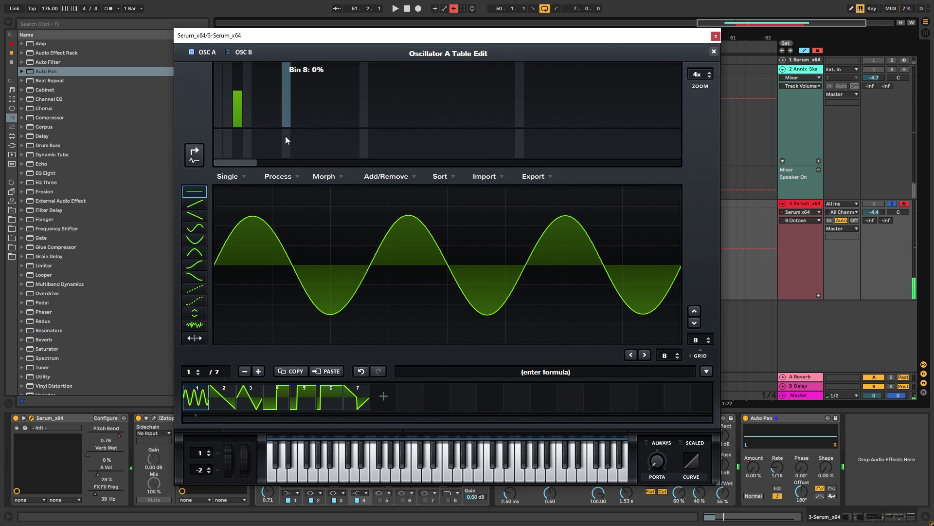
{"action": "mouse_move", "coordinate": [231, 95]}
{"action": "left_mouse_down"}
{"action": "mouse_move", "coordinate": [231, 63]}
{"action": "mouse_move", "coordinate": [241, 67]}
{"action": "mouse_move", "coordinate": [233, 139]}
{"action": "left_mouse_up"}
{"action": "key", "text": "space"}
{"action": "left_click", "coordinate": [713, 52]}
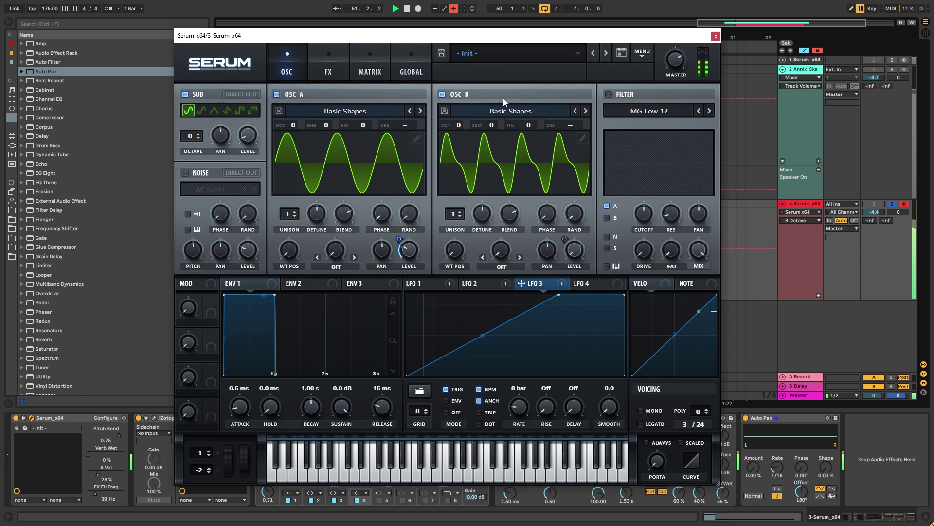
Step: Set oscillator B's pitch to +7 semitones and play the clip to check it
{"action": "key", "text": "space"}
{"action": "left_click_drag", "start_coordinate": [490, 125], "coordinate": [497, 88]}
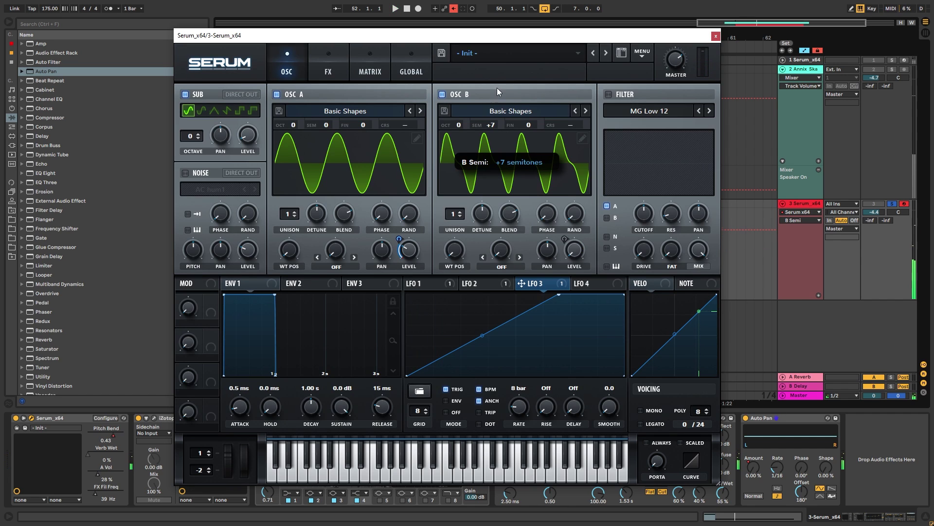
{"action": "key", "text": "space"}
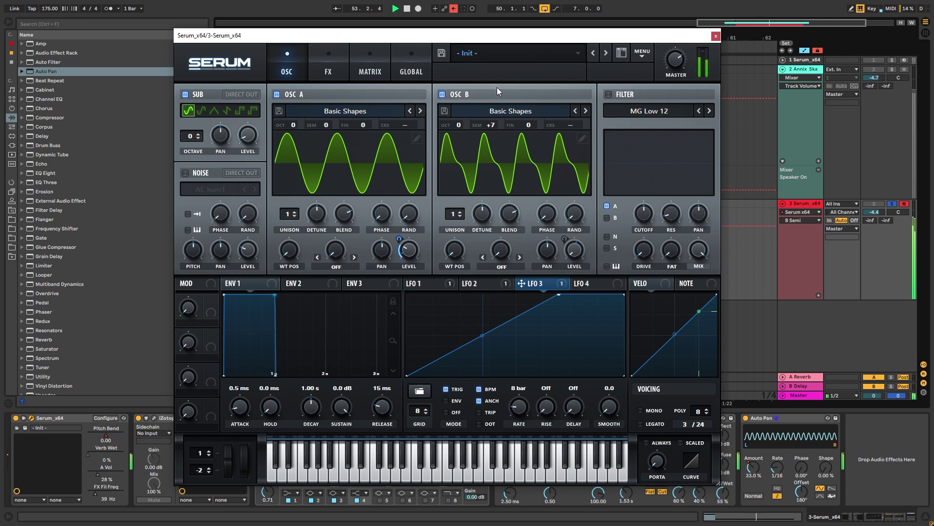
{"action": "key", "text": "space"}
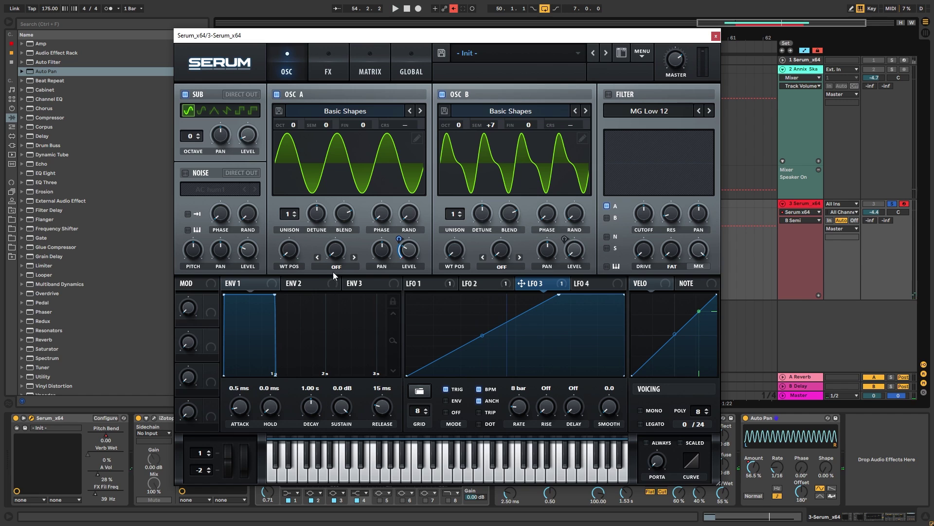
Step: Enable the noise oscillator with AC hum1, turn its level down slightly, and play the clip
{"action": "left_click", "coordinate": [200, 175]}
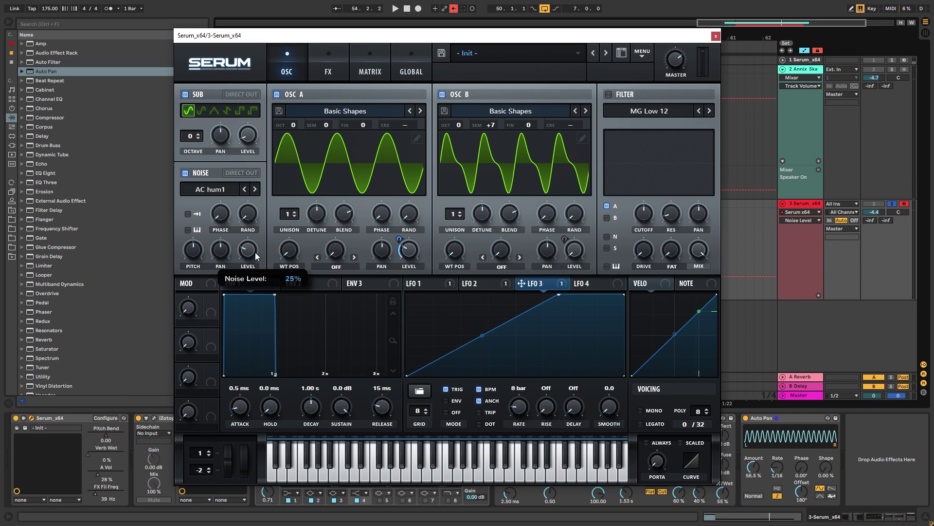
{"action": "left_click_drag", "start_coordinate": [255, 253], "coordinate": [255, 265]}
{"action": "key", "text": "space"}
{"action": "key", "text": "space"}
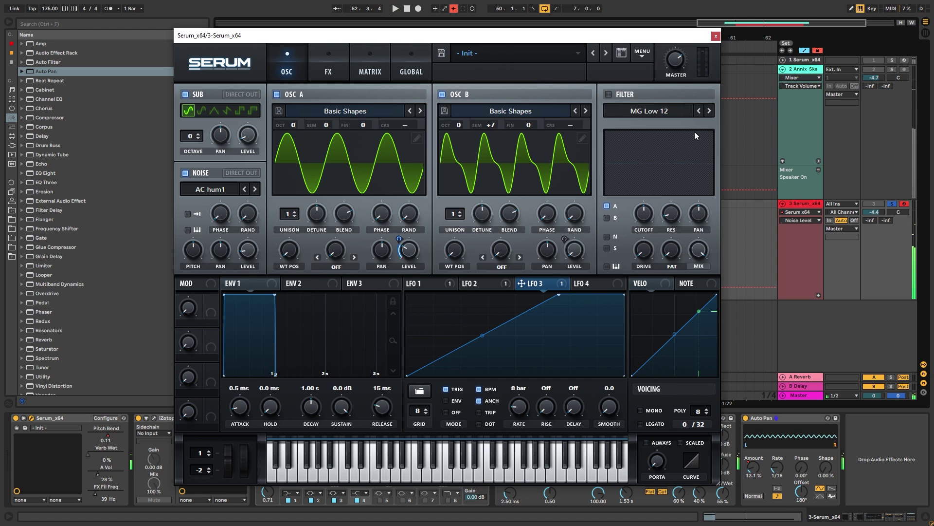
Step: Delete the MIDI clip's short A0 note and move the long E0 note to start at 1.1.1
{"action": "left_click", "coordinate": [716, 36]}
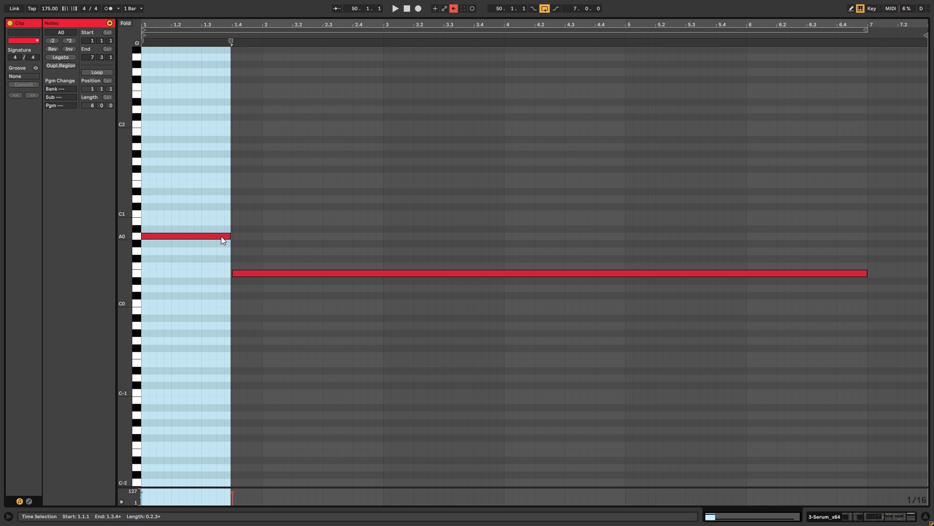
{"action": "left_click", "coordinate": [220, 235]}
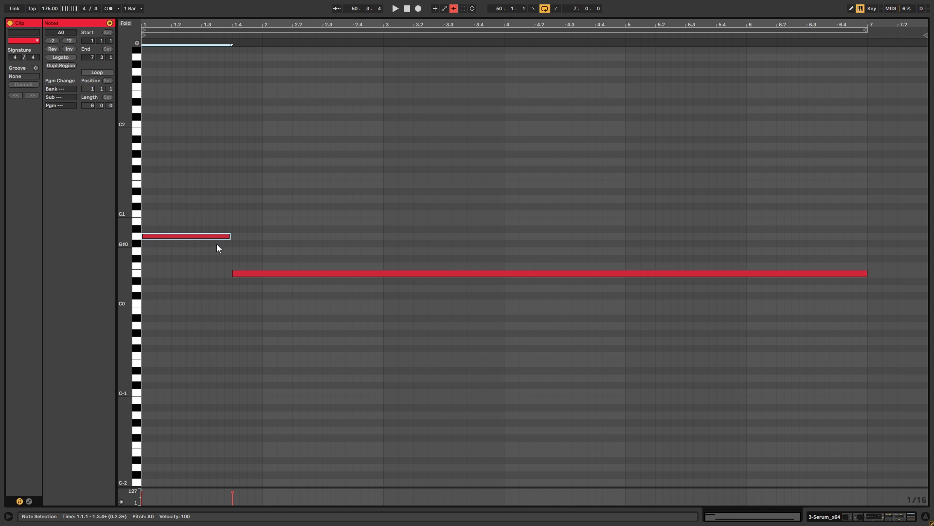
{"action": "key", "text": "Delete"}
{"action": "left_click", "coordinate": [250, 274]}
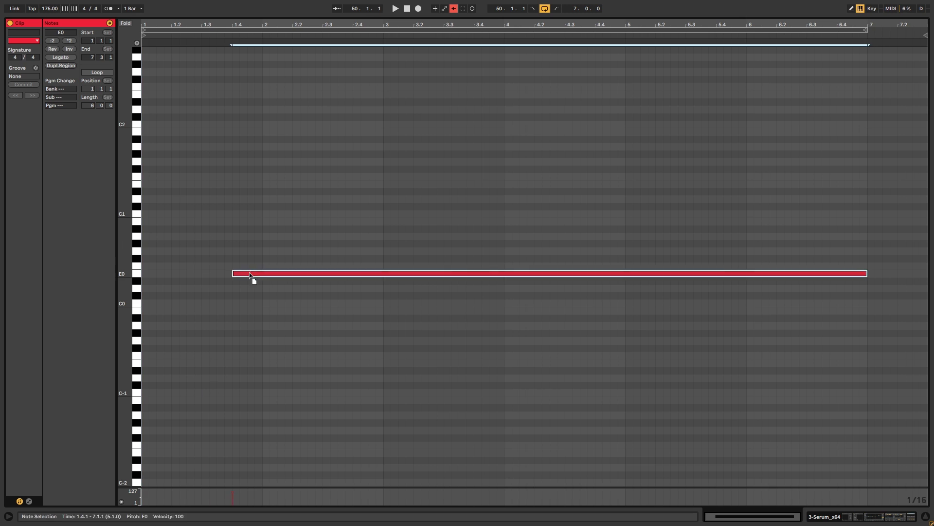
{"action": "left_click_drag", "start_coordinate": [250, 274], "coordinate": [158, 275]}
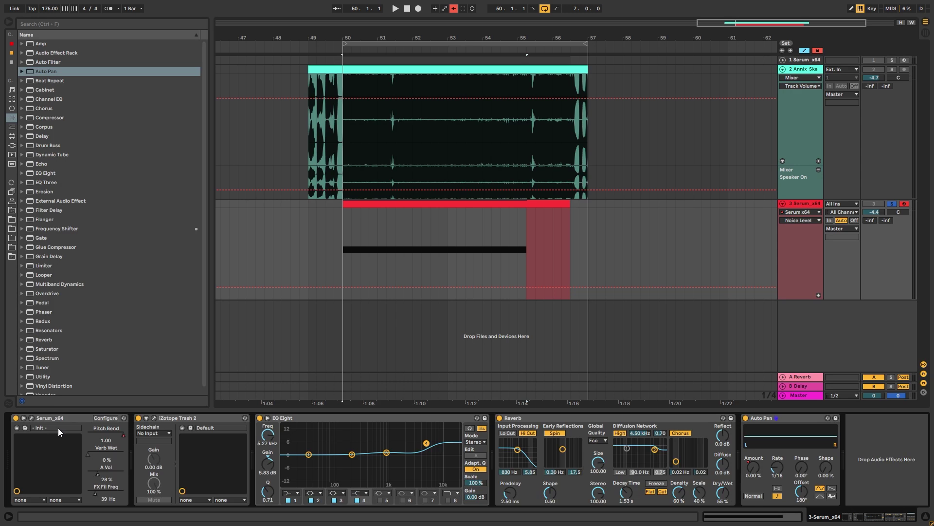
Step: Show Serum's Pitch Bend automation, remove the initial high point and the dip, and move the 1.00 peak to bar 53
{"action": "right_click", "coordinate": [100, 433]}
{"action": "left_click", "coordinate": [151, 437]}
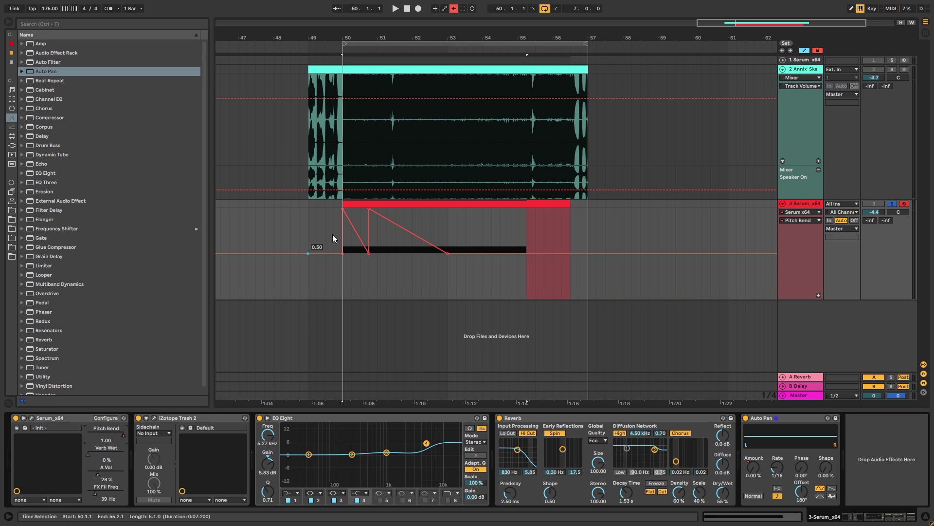
{"action": "double_click", "coordinate": [369, 254]}
{"action": "double_click", "coordinate": [343, 210]}
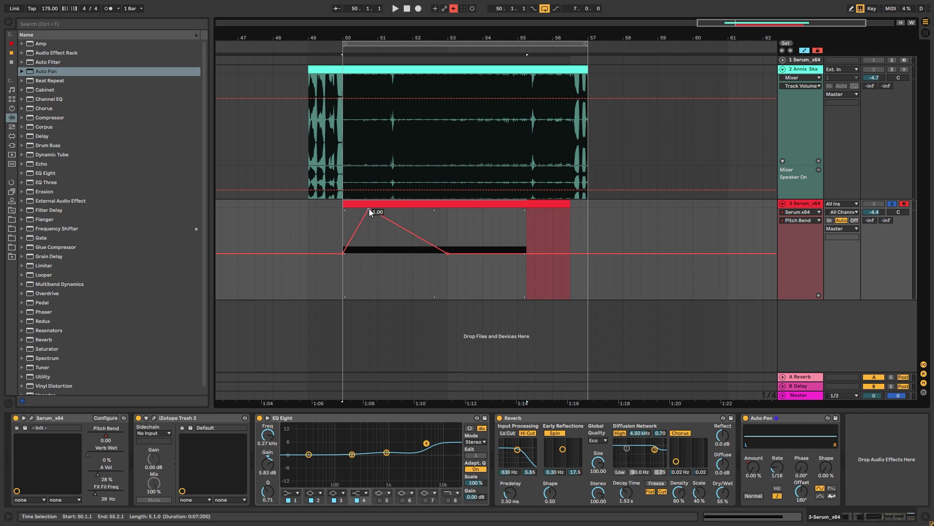
{"action": "left_click_drag", "start_coordinate": [369, 210], "coordinate": [448, 210]}
Step: Set Serum's upward pitch bend range to 2 semitones and play the clip
{"action": "left_click", "coordinate": [31, 417]}
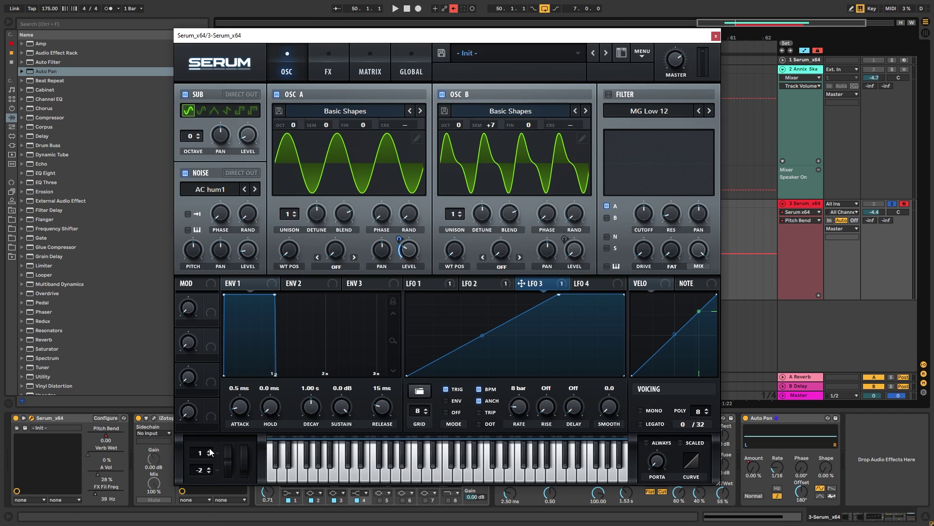
{"action": "key", "text": "space"}
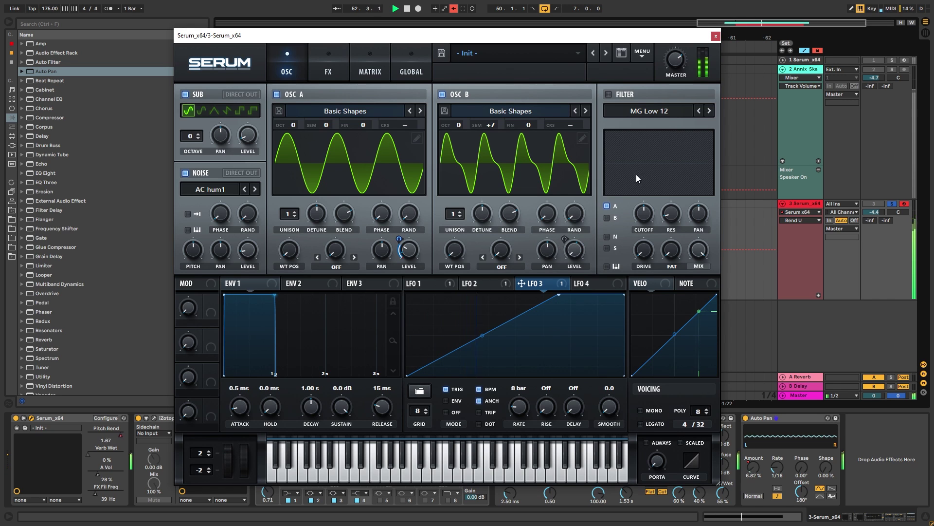
{"action": "key", "text": "space"}
{"action": "left_click", "coordinate": [716, 37]}
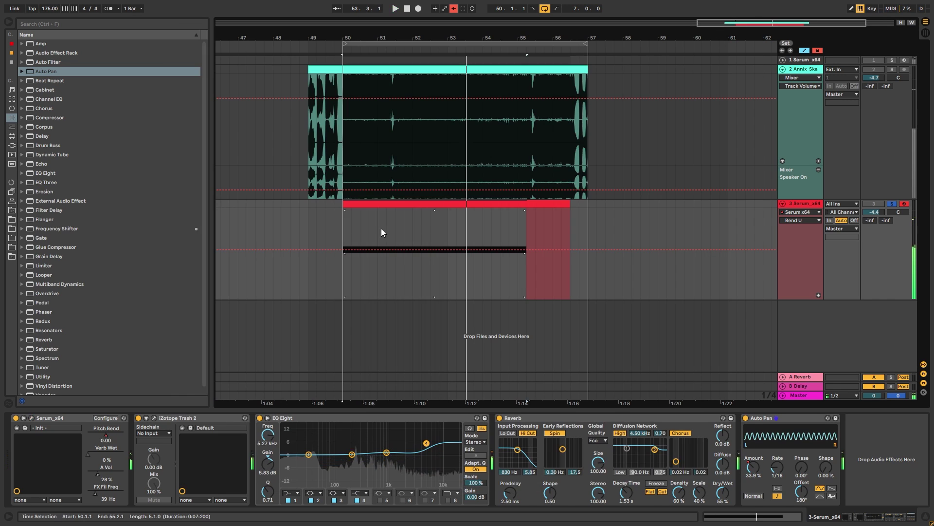
Step: Move the Pitch Bend automation's 1.00 peak earlier to about 50.4.1, play it, then shift the peak to about mid-bar 50
{"action": "left_click", "coordinate": [404, 250]}
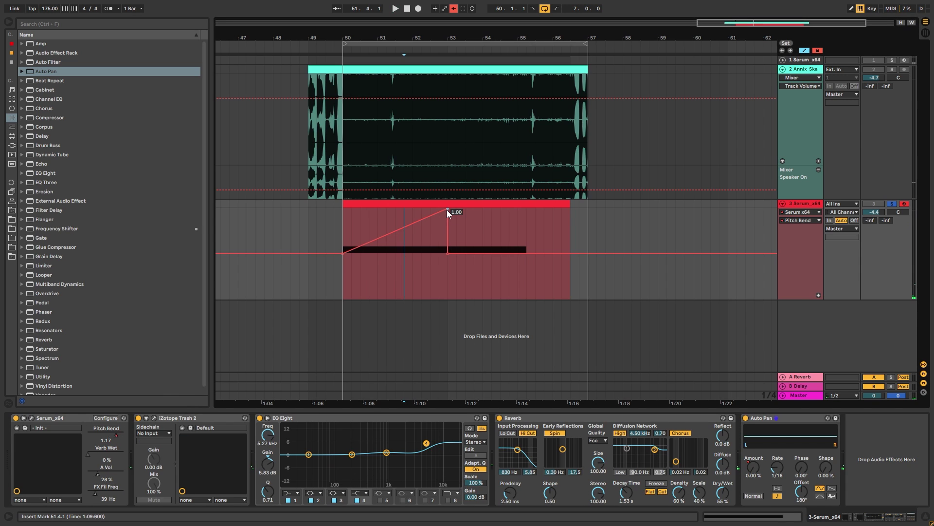
{"action": "left_click_drag", "start_coordinate": [447, 209], "coordinate": [368, 210]}
{"action": "key", "text": "space"}
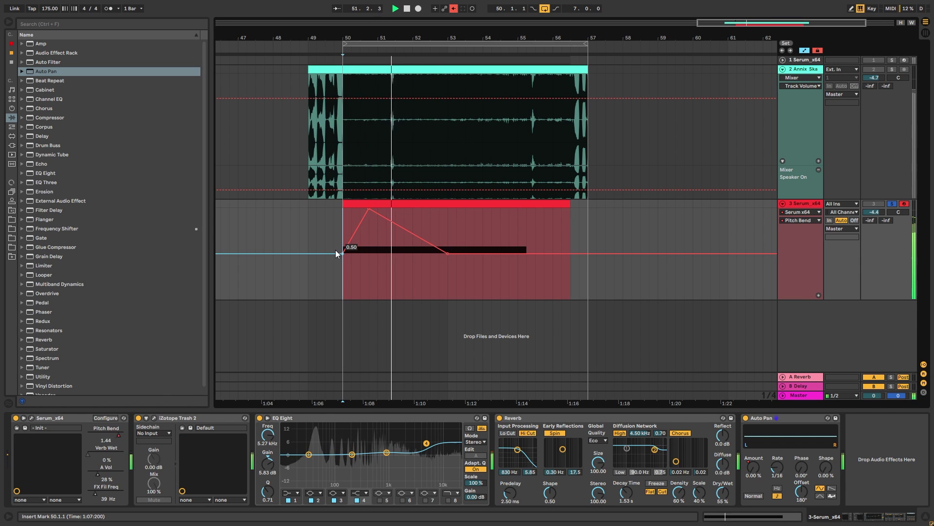
{"action": "left_click", "coordinate": [352, 283]}
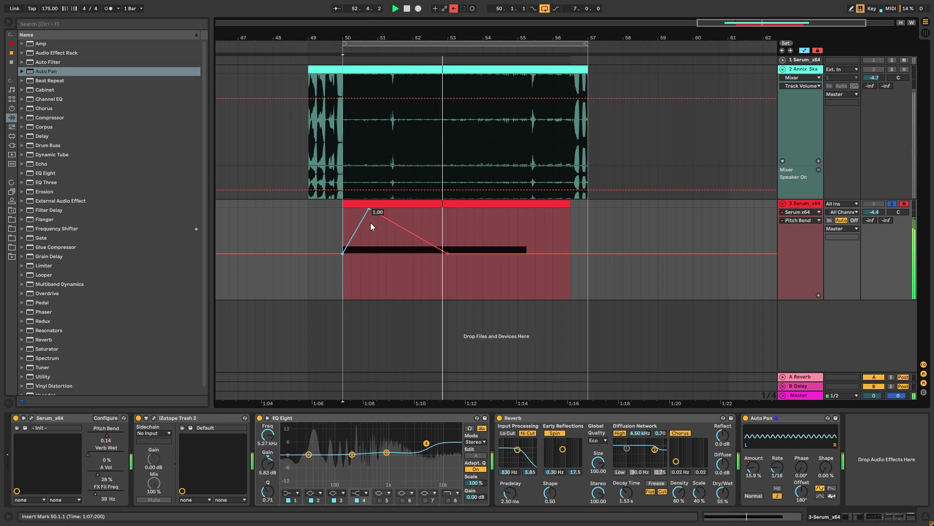
{"action": "key", "text": "space"}
{"action": "left_click_drag", "start_coordinate": [369, 209], "coordinate": [359, 208]}
Step: Reshape Serum's LFO 1 so an early peak curves down to zero near the midpoint, and play the result
{"action": "left_click", "coordinate": [24, 418]}
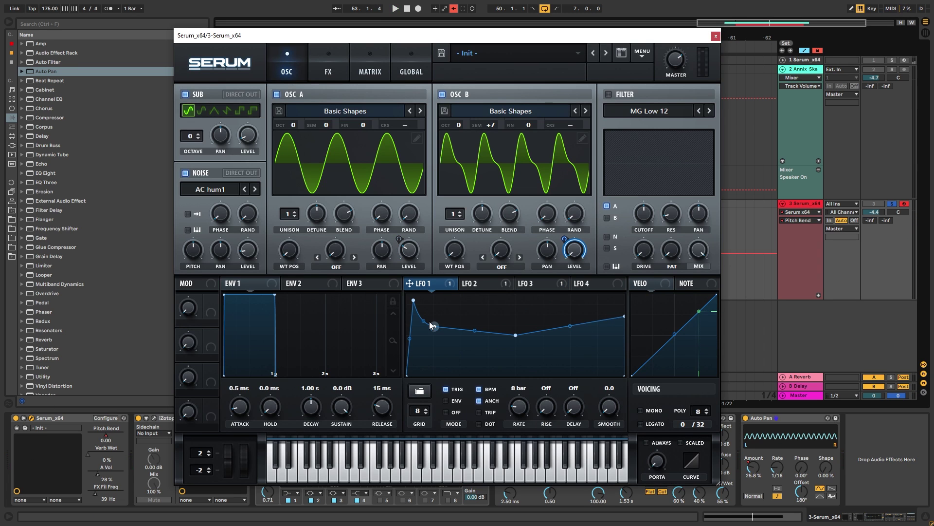
{"action": "left_click_drag", "start_coordinate": [430, 325], "coordinate": [475, 319]}
{"action": "left_click_drag", "start_coordinate": [413, 300], "coordinate": [513, 380]}
{"action": "key", "text": "space"}
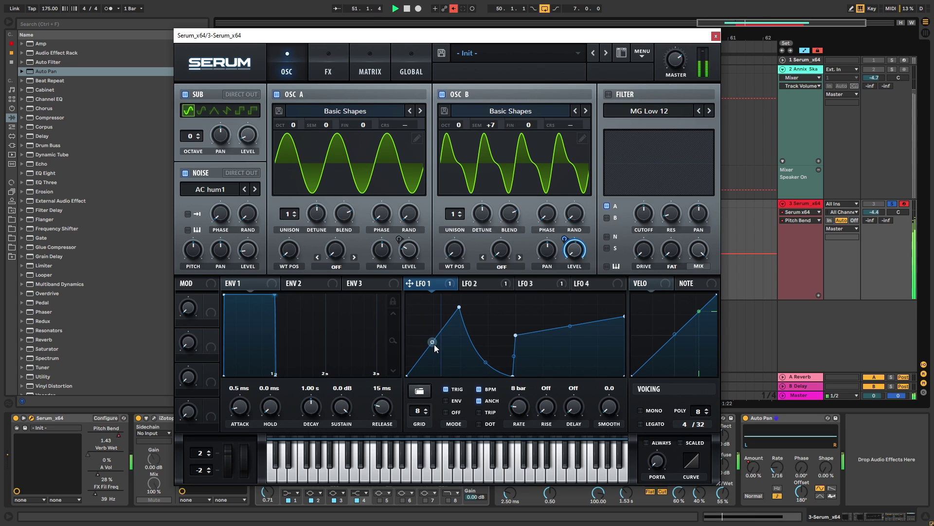
{"action": "left_click_drag", "start_coordinate": [434, 344], "coordinate": [416, 311]}
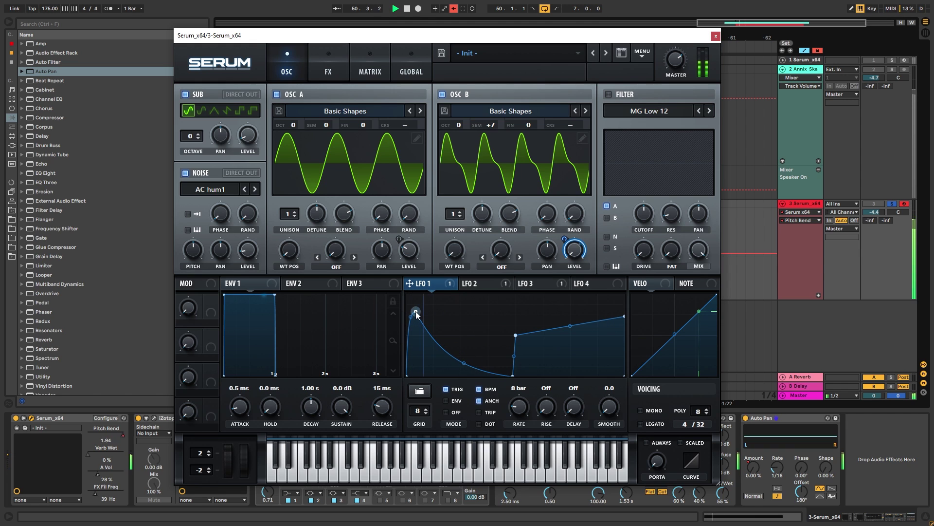
{"action": "left_click", "coordinate": [116, 439]}
{"action": "left_click", "coordinate": [715, 37]}
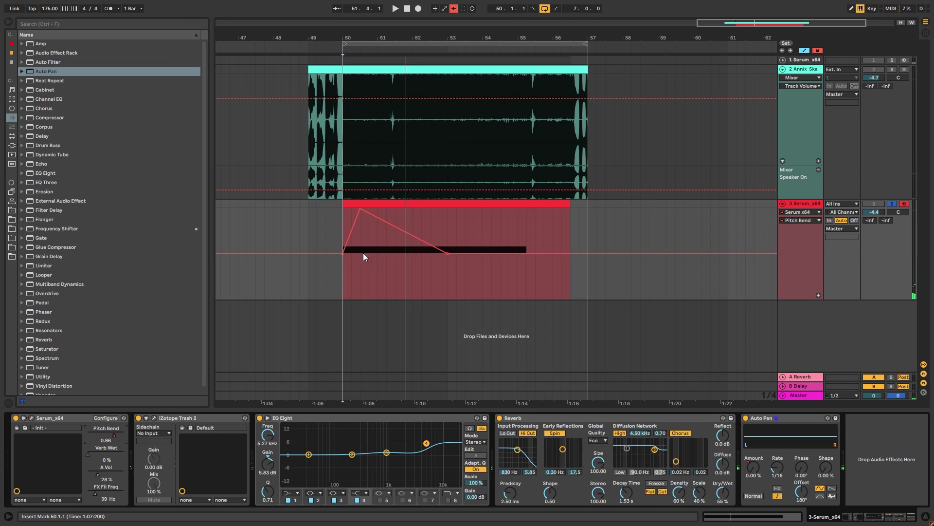
Step: Move the Pitch Bend peak to bar 50 and lower it to the minimum, rising to 0.50 at bar 53, and play it
{"action": "left_click_drag", "start_coordinate": [361, 211], "coordinate": [344, 209]}
{"action": "key", "text": "space"}
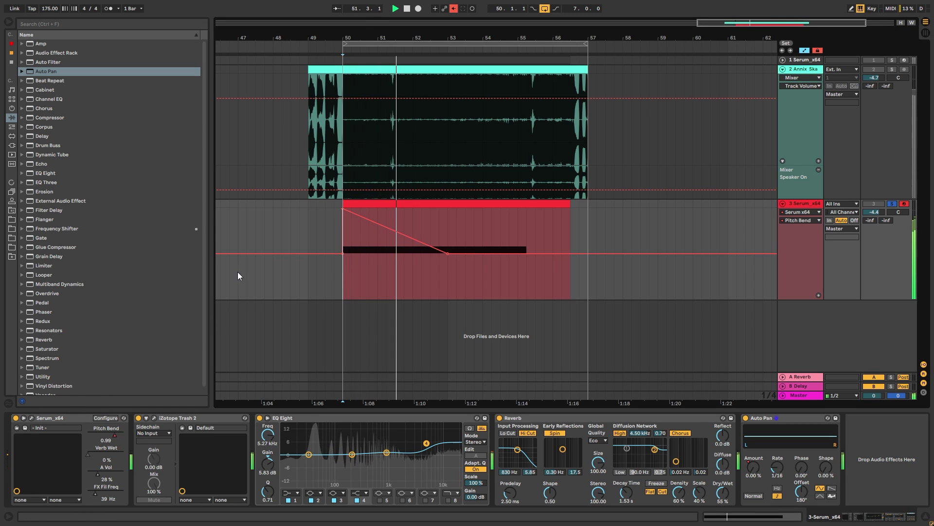
{"action": "left_click_drag", "start_coordinate": [348, 210], "coordinate": [342, 298]}
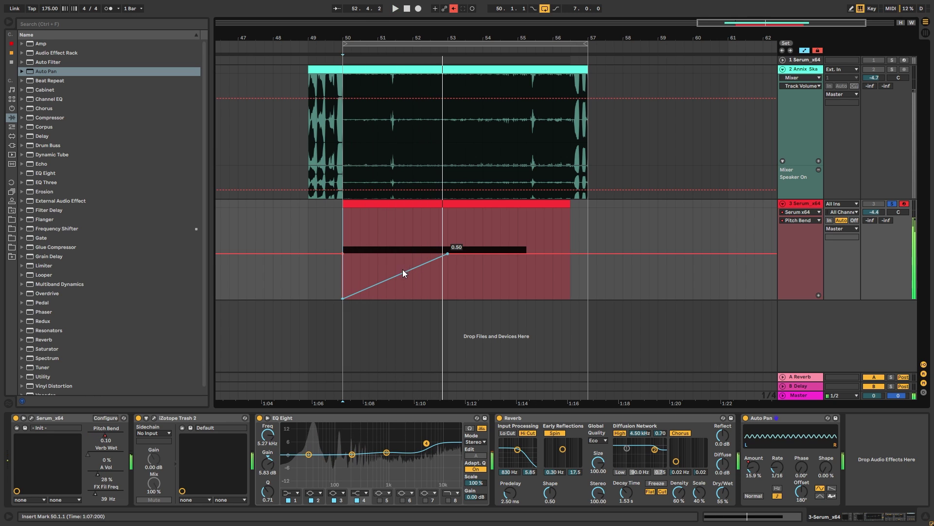
{"action": "left_click_drag", "start_coordinate": [340, 227], "coordinate": [370, 226]}
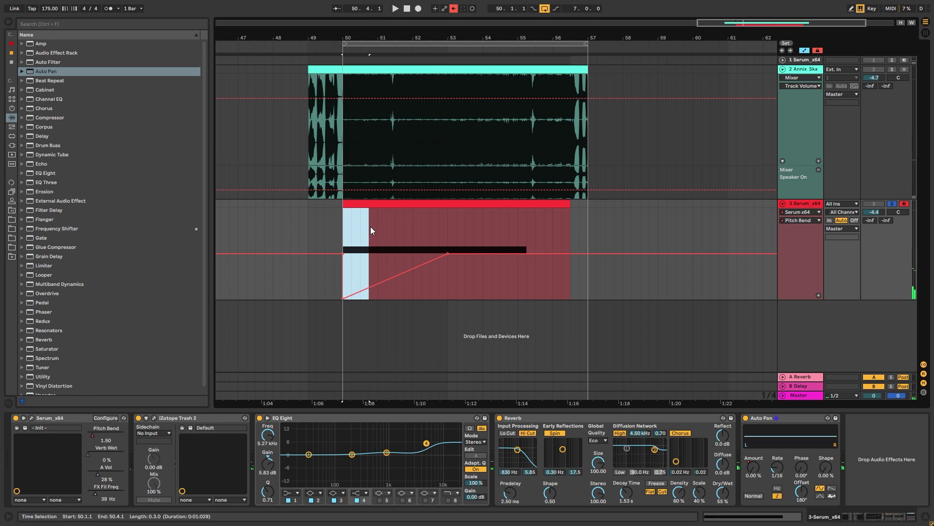
{"action": "key", "text": "space"}
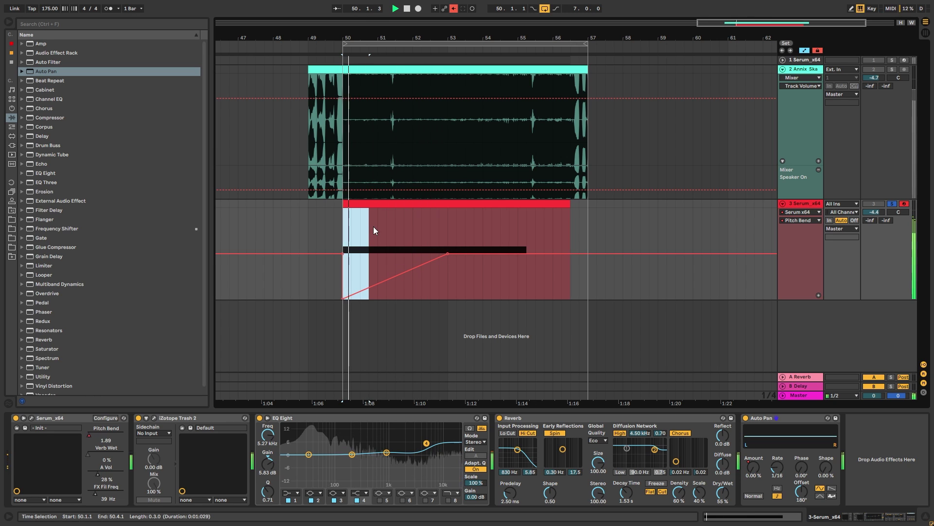
Step: Reshape the Pitch Bend automation to rise from the minimum at bar 50 to 0.50 at bar 51, falling to the minimum at bar 53, and play it
{"action": "key", "text": "space"}
{"action": "left_click", "coordinate": [376, 272]}
{"action": "left_click_drag", "start_coordinate": [448, 254], "coordinate": [448, 298]}
{"action": "left_click", "coordinate": [343, 229]}
{"action": "key", "text": "space"}
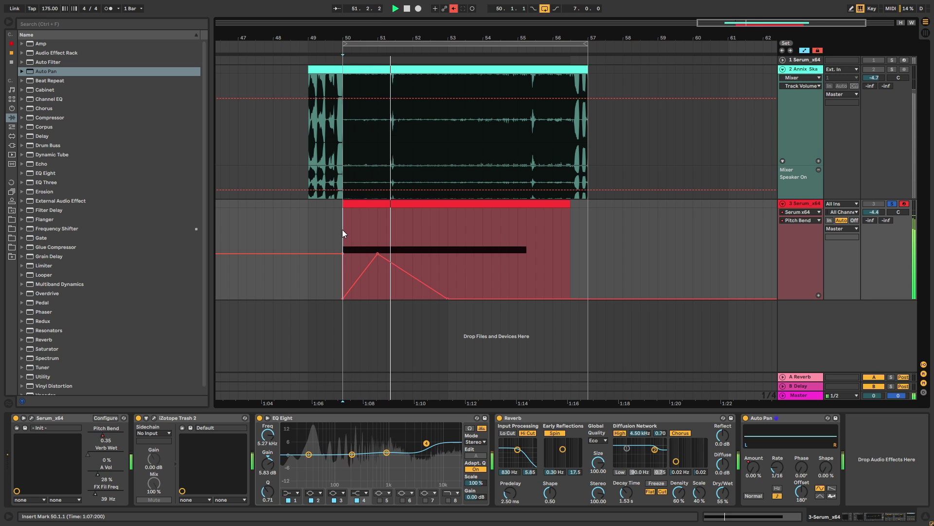
Step: Raise Serum's LFO 1 early peak close to maximum and bow its falling curve outward, keeping zero near the midpoint, and play the result
{"action": "left_click", "coordinate": [31, 417]}
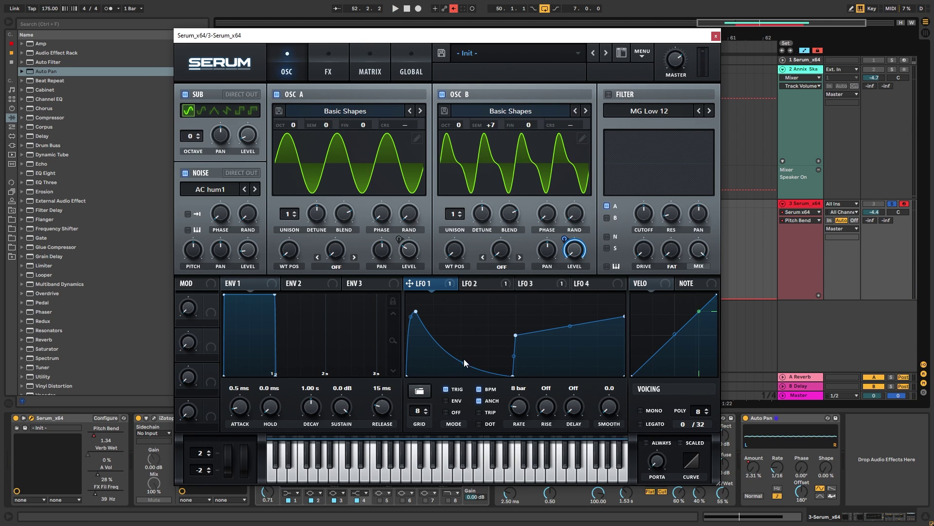
{"action": "left_click_drag", "start_coordinate": [465, 363], "coordinate": [478, 324]}
{"action": "left_click_drag", "start_coordinate": [418, 311], "coordinate": [424, 298]}
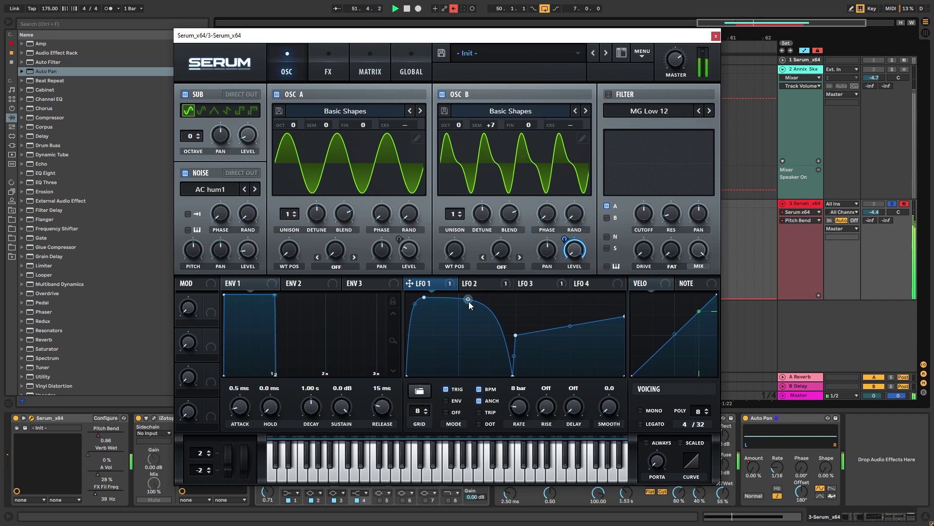
{"action": "left_click_drag", "start_coordinate": [470, 305], "coordinate": [466, 317]}
{"action": "key", "text": "space"}
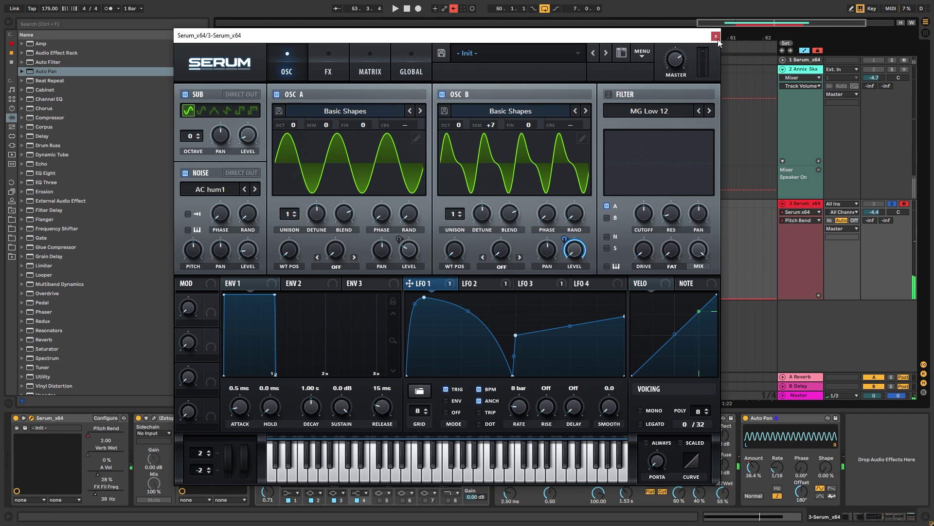
Step: Move the Auto Pan Amount automation to ramp from 0% at bar 50 to 100% at about bar 52, and play it
{"action": "key", "text": "ctrl+alt+p"}
{"action": "right_click", "coordinate": [772, 468]}
{"action": "key", "text": "Escape"}
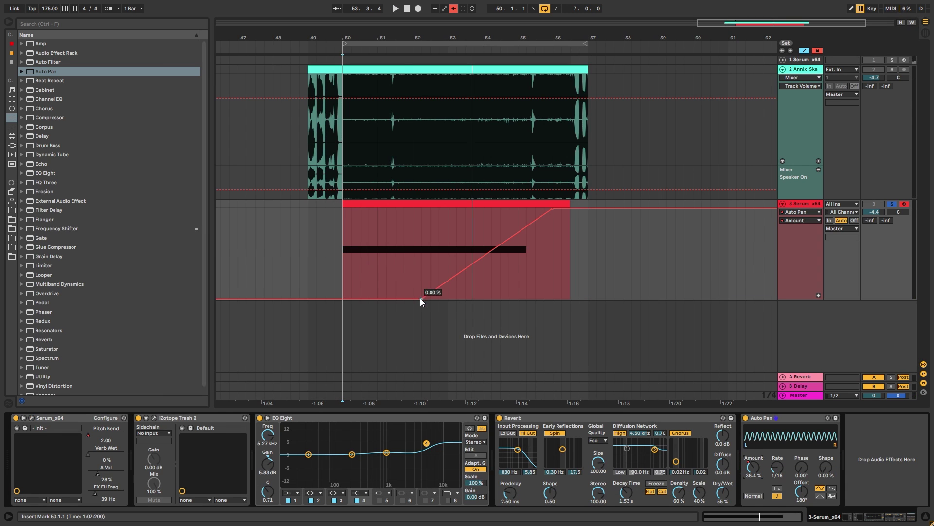
{"action": "left_click", "coordinate": [352, 298]}
{"action": "left_click_drag", "start_coordinate": [351, 298], "coordinate": [333, 298]}
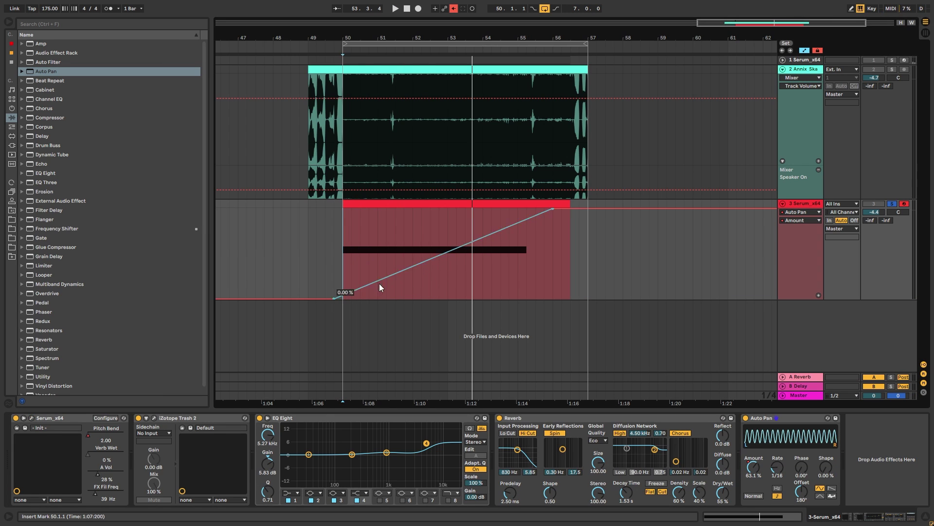
{"action": "left_click_drag", "start_coordinate": [391, 275], "coordinate": [413, 210]}
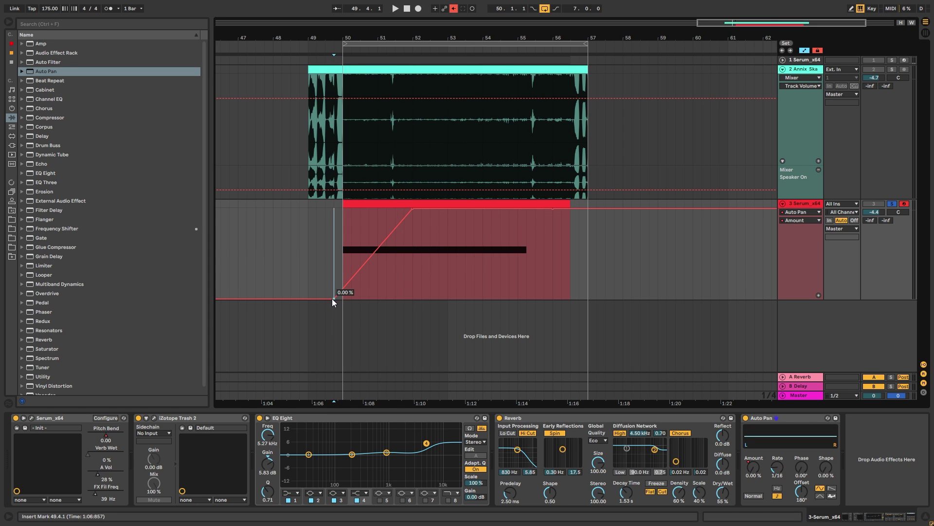
{"action": "left_click_drag", "start_coordinate": [332, 299], "coordinate": [343, 299]}
{"action": "key", "text": "space"}
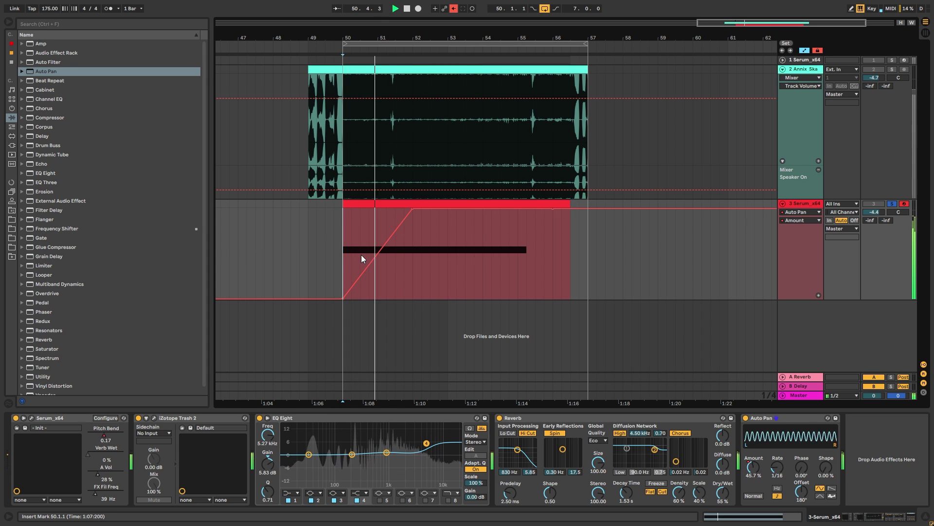
Step: Reset Serum's OSC B semitones to 0 and redraw its wavetable's first frame with only harmonic bin 7
{"action": "left_click", "coordinate": [31, 417]}
{"action": "key", "text": "space"}
{"action": "left_click_drag", "start_coordinate": [481, 127], "coordinate": [485, 162]}
{"action": "left_click", "coordinate": [582, 138]}
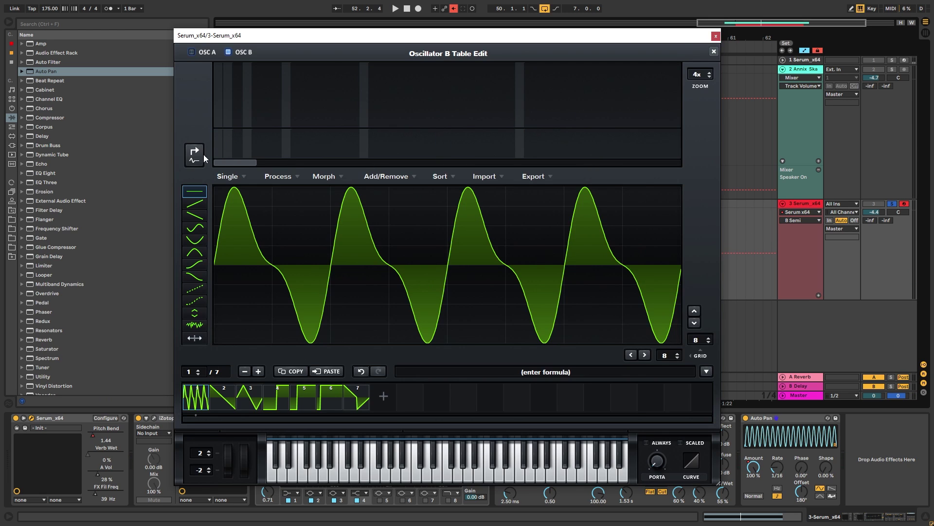
{"action": "left_click", "coordinate": [260, 105]}
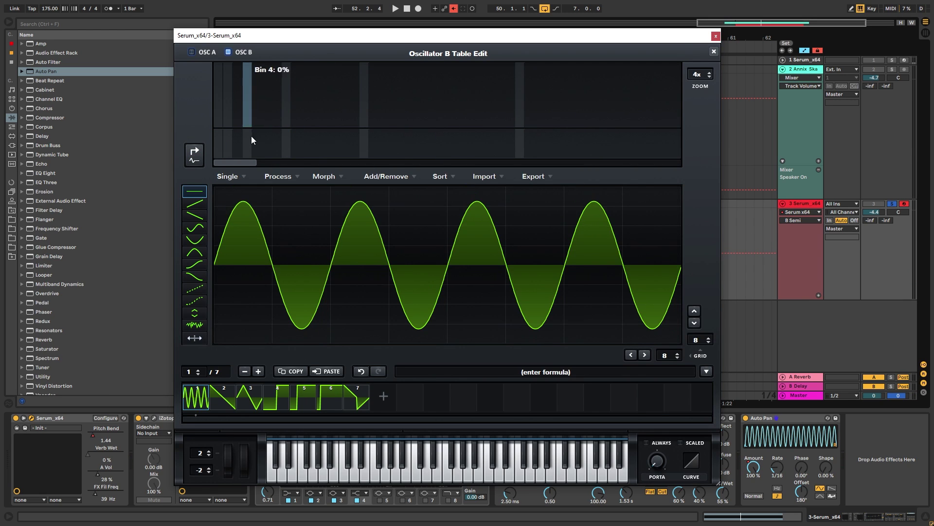
{"action": "left_click", "coordinate": [276, 91]}
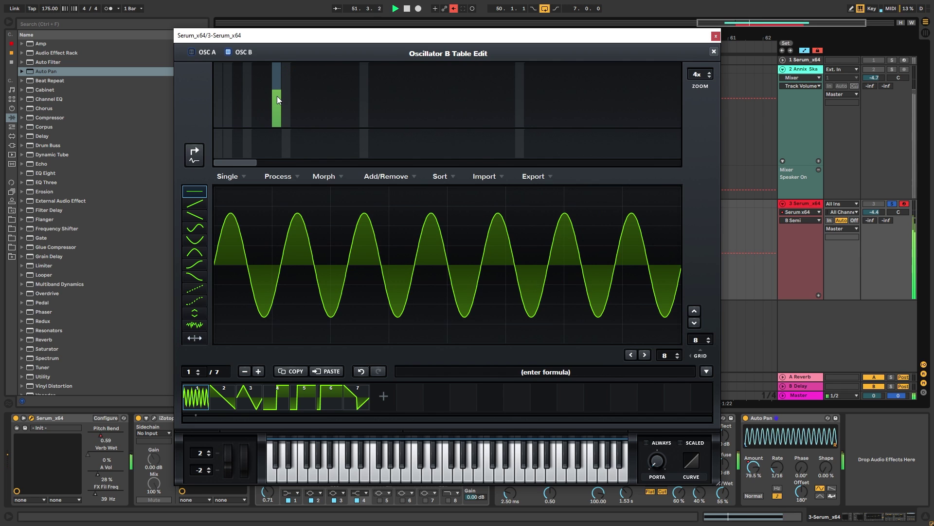
{"action": "left_click", "coordinate": [714, 51]}
{"action": "left_click", "coordinate": [716, 35]}
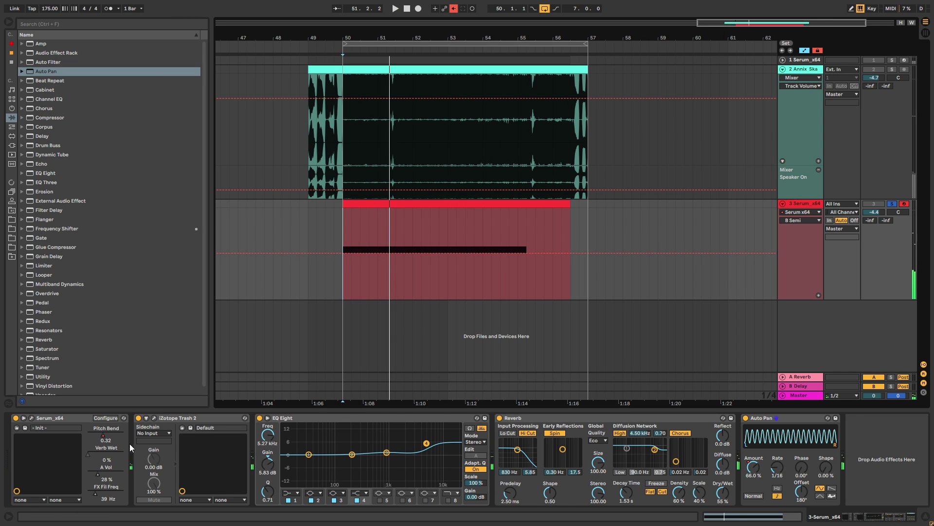
Step: Show Serum's Pitch Bend automation, flatten it at 0.50 from bar 51 onward by removing the bar 53 drop, and play the clip
{"action": "left_click_drag", "start_coordinate": [385, 270], "coordinate": [395, 269]}
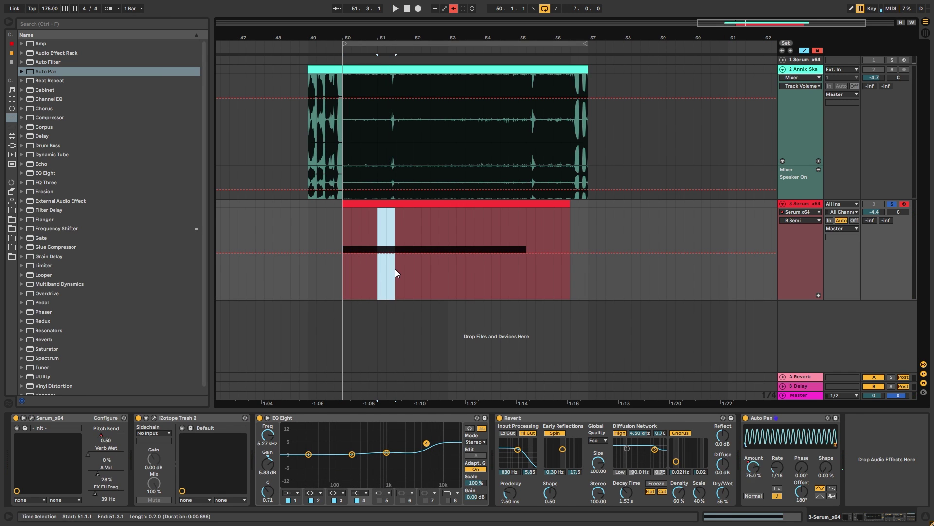
{"action": "key", "text": "space"}
{"action": "left_click", "coordinate": [347, 271]}
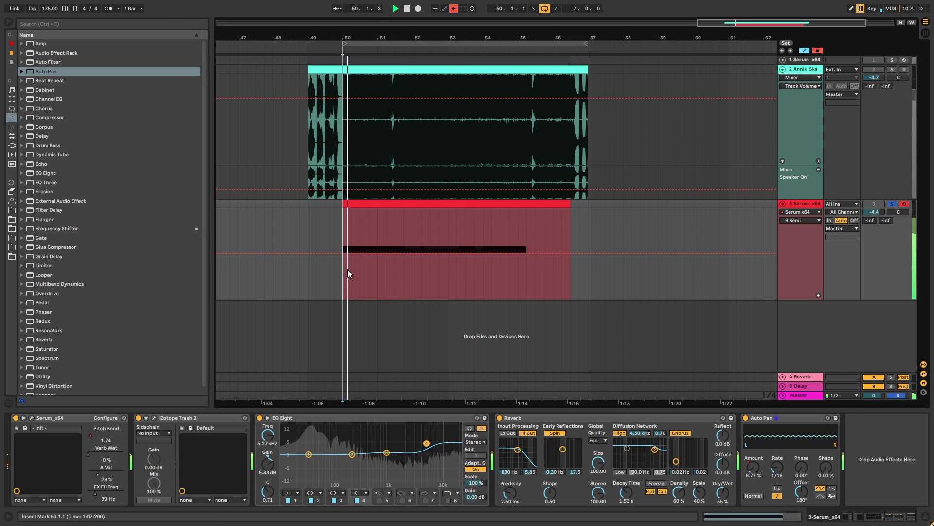
{"action": "left_click_drag", "start_coordinate": [369, 267], "coordinate": [383, 270]}
{"action": "right_click", "coordinate": [106, 436]}
{"action": "left_click", "coordinate": [126, 441]}
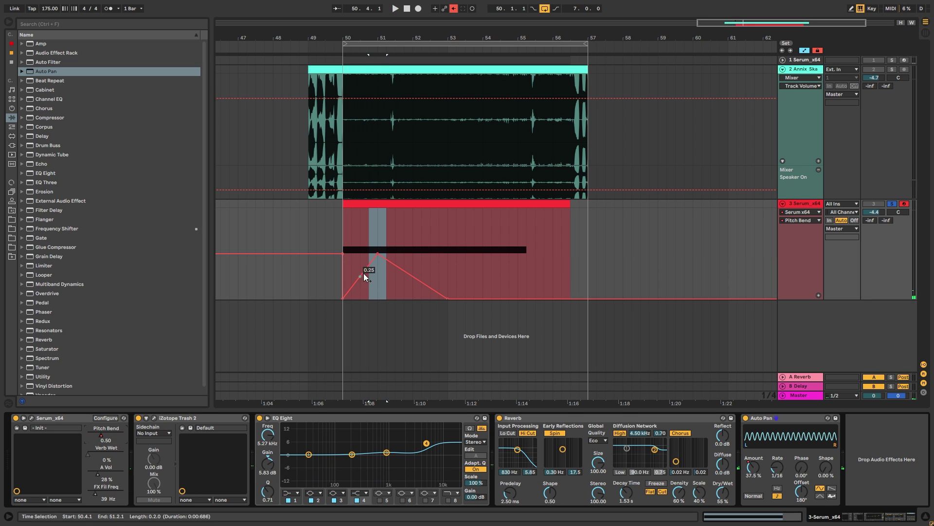
{"action": "left_click", "coordinate": [386, 278]}
{"action": "left_click", "coordinate": [447, 298]}
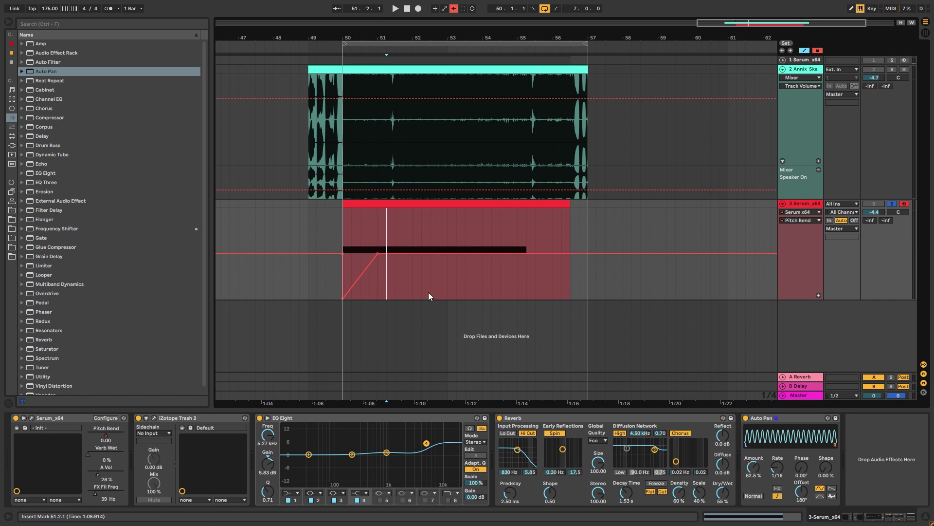
{"action": "left_click", "coordinate": [342, 230]}
{"action": "key", "text": "space"}
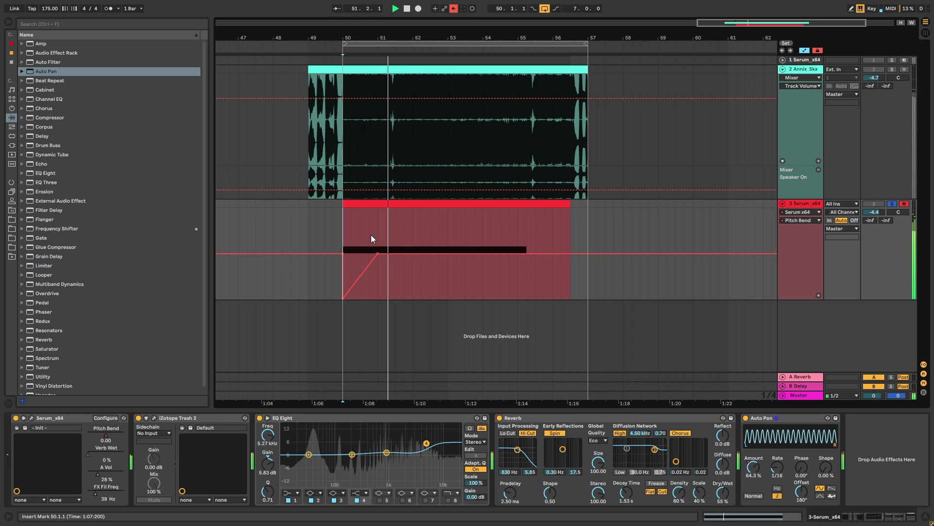
Step: Add a 0.50 Pitch Bend point at about 52.3, drop the automation to the minimum at bar 53, and play it
{"action": "left_click", "coordinate": [431, 253]}
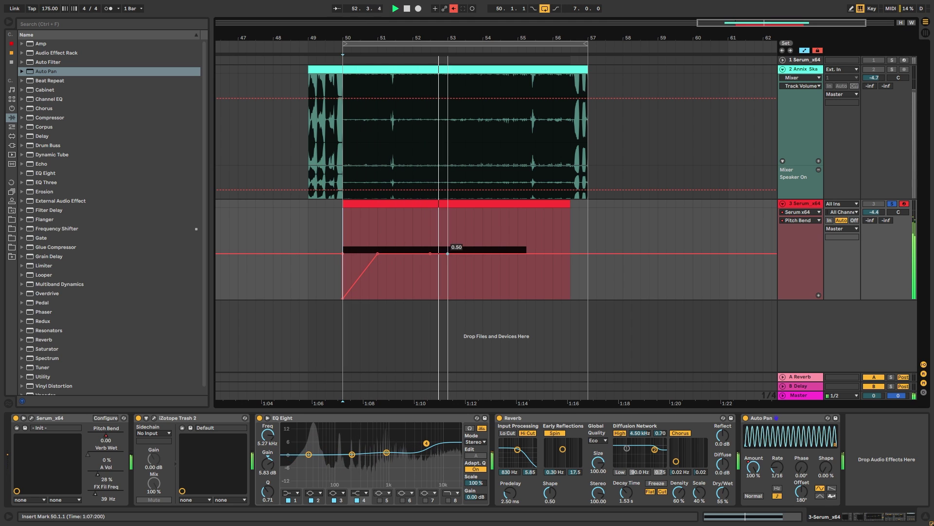
{"action": "left_click_drag", "start_coordinate": [448, 254], "coordinate": [448, 298]}
{"action": "key", "text": "space"}
{"action": "key", "text": "space"}
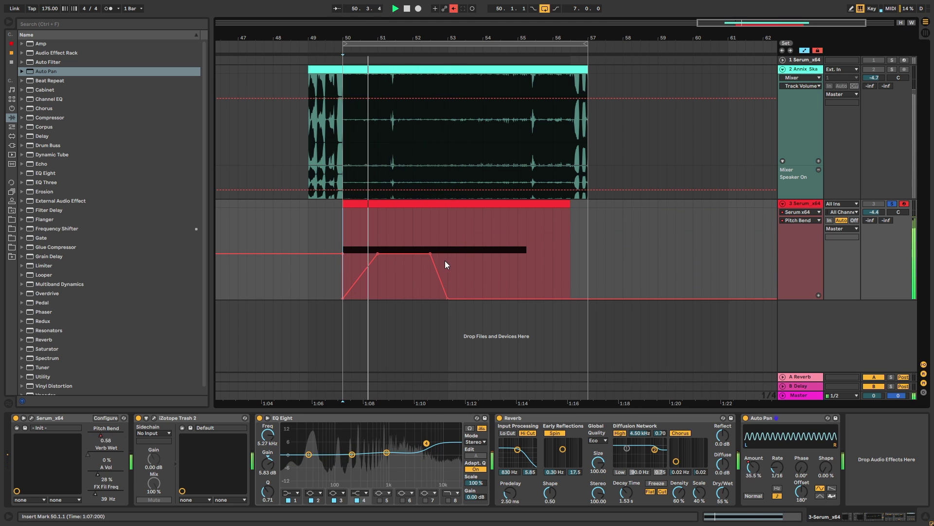
Step: Set Serum's OSC B unison to 16 voices and play the clip
{"action": "left_click", "coordinate": [31, 418]}
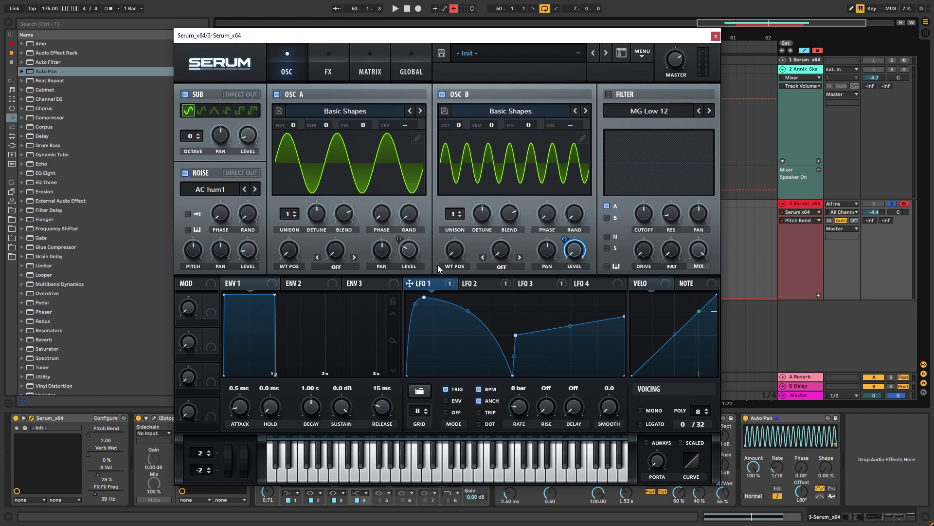
{"action": "left_click", "coordinate": [328, 72]}
{"action": "left_click", "coordinate": [286, 71]}
{"action": "left_click_drag", "start_coordinate": [454, 214], "coordinate": [454, 185]}
{"action": "key", "text": "space"}
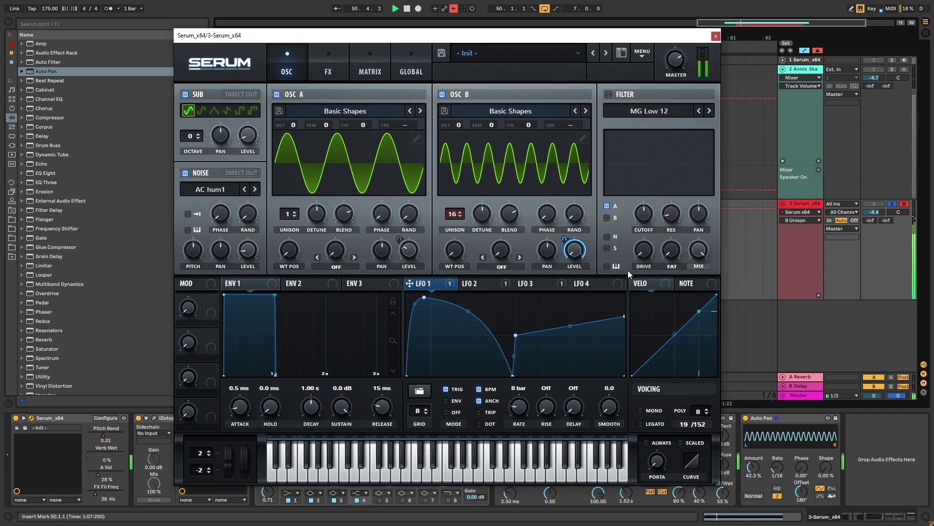
{"action": "key", "text": "space"}
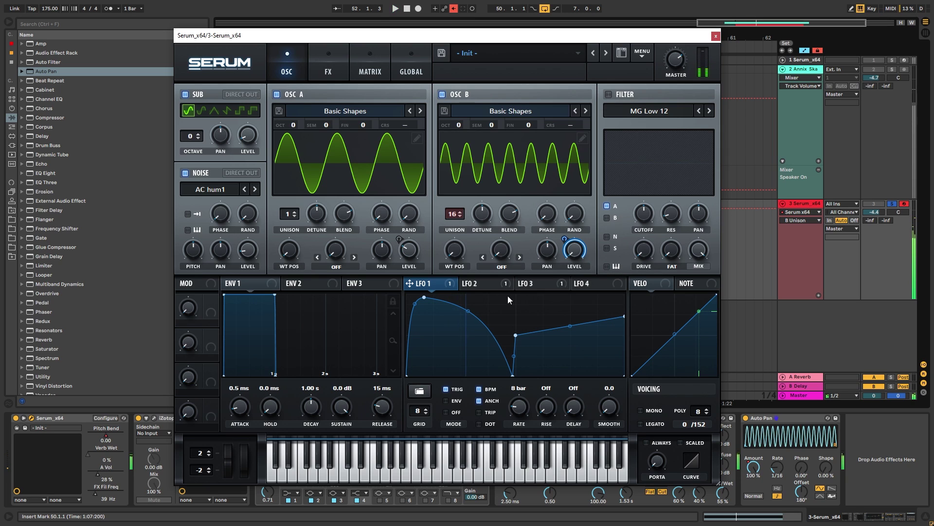
Step: Deactivate the Auto Pan device and play the clip without it
{"action": "left_click", "coordinate": [746, 417]}
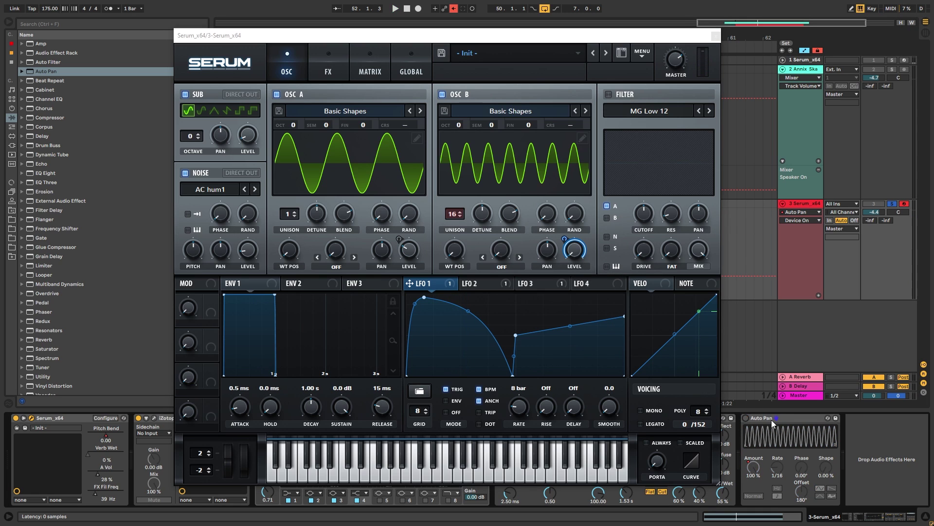
{"action": "key", "text": "space"}
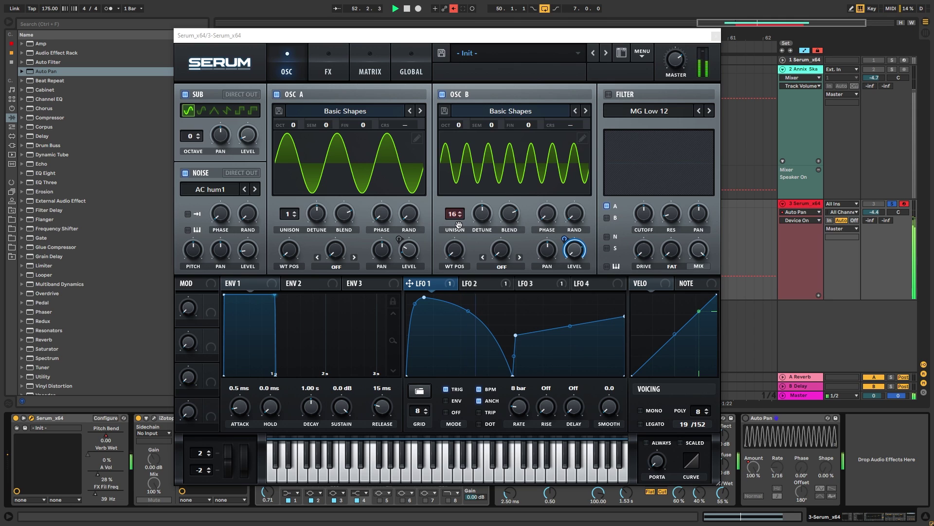
{"action": "key", "text": "space"}
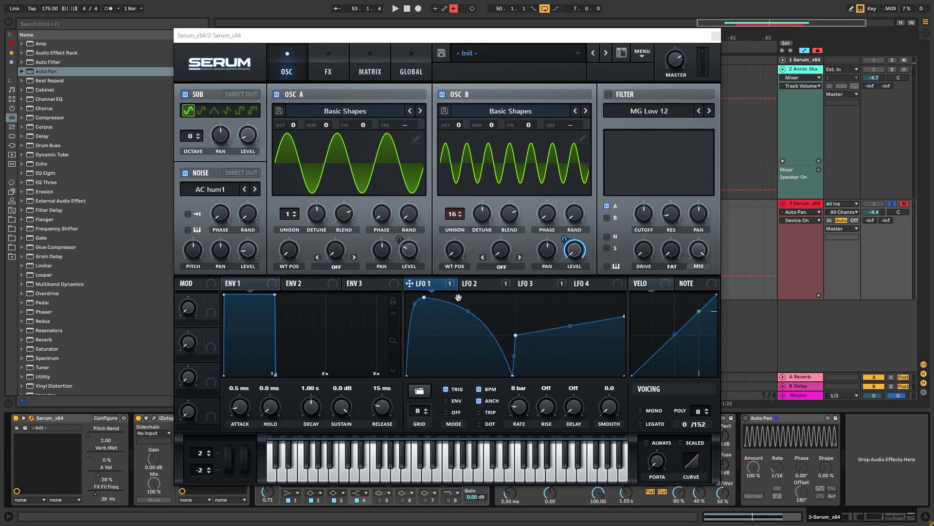
Step: Turn off Serum's OSC A and play the clip
{"action": "left_click", "coordinate": [276, 94]}
{"action": "key", "text": "space"}
{"action": "left_click", "coordinate": [248, 134]}
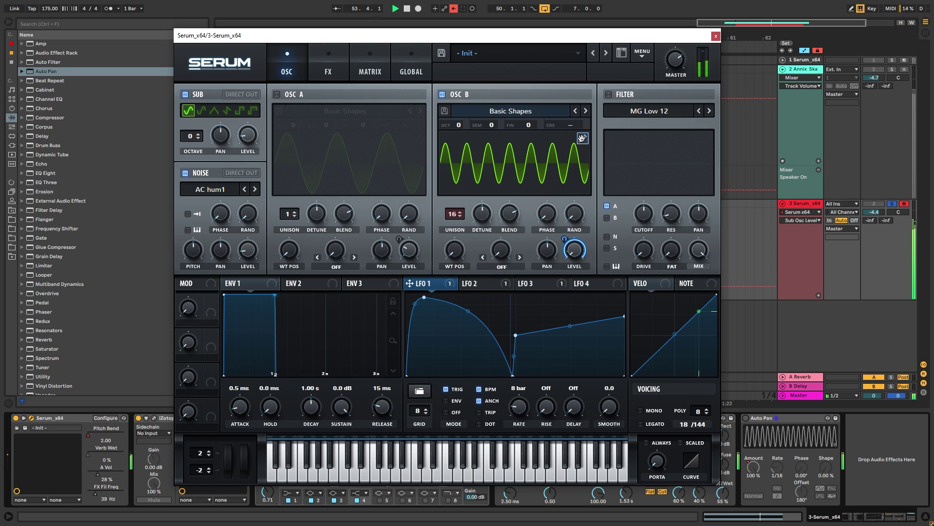
Step: Replace harmonic bin 7 in OSC B's wavetable, trying bin 14 and settling on bin 9 as the only harmonic
{"action": "left_click", "coordinate": [582, 138]}
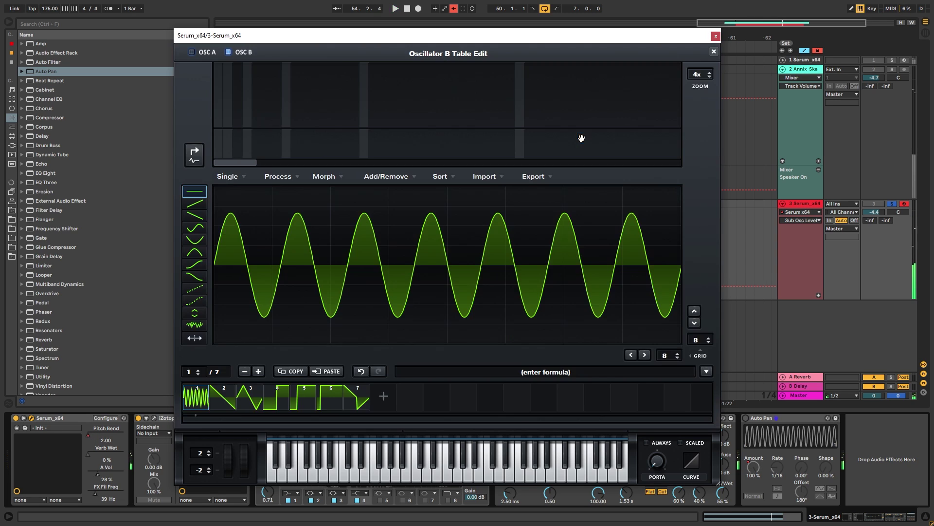
{"action": "mouse_move", "coordinate": [283, 123]}
{"action": "left_mouse_down"}
{"action": "mouse_move", "coordinate": [272, 84]}
{"action": "mouse_move", "coordinate": [277, 121]}
{"action": "mouse_move", "coordinate": [267, 87]}
{"action": "mouse_move", "coordinate": [266, 125]}
{"action": "left_mouse_up"}
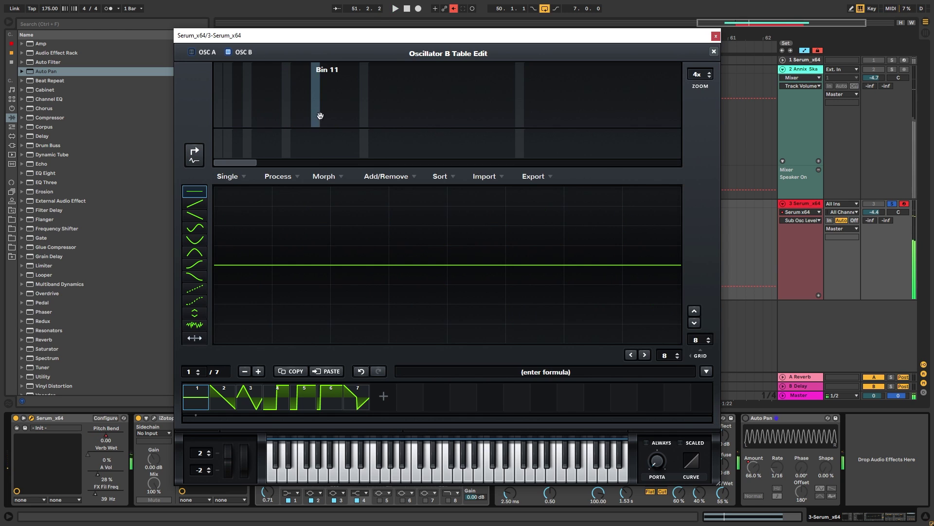
{"action": "left_click", "coordinate": [343, 91]}
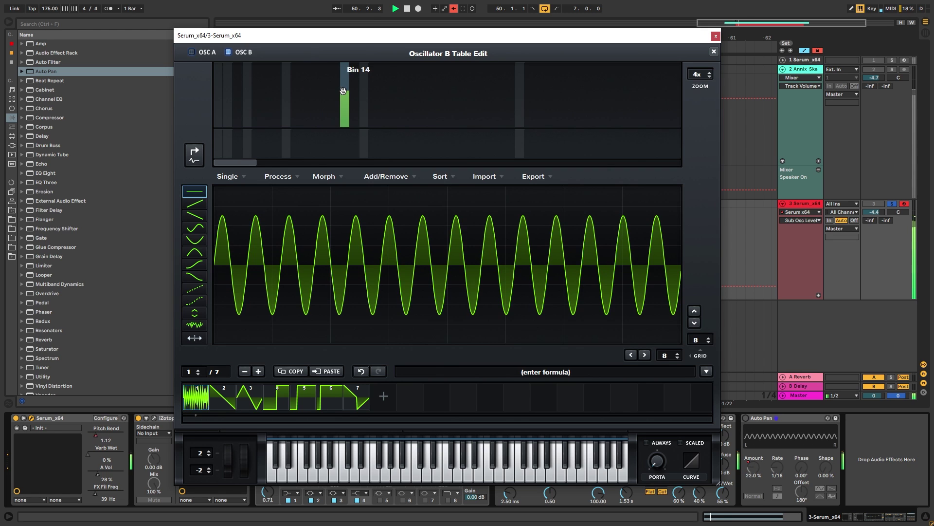
{"action": "left_click_drag", "start_coordinate": [343, 91], "coordinate": [344, 126]}
{"action": "left_click", "coordinate": [292, 98]}
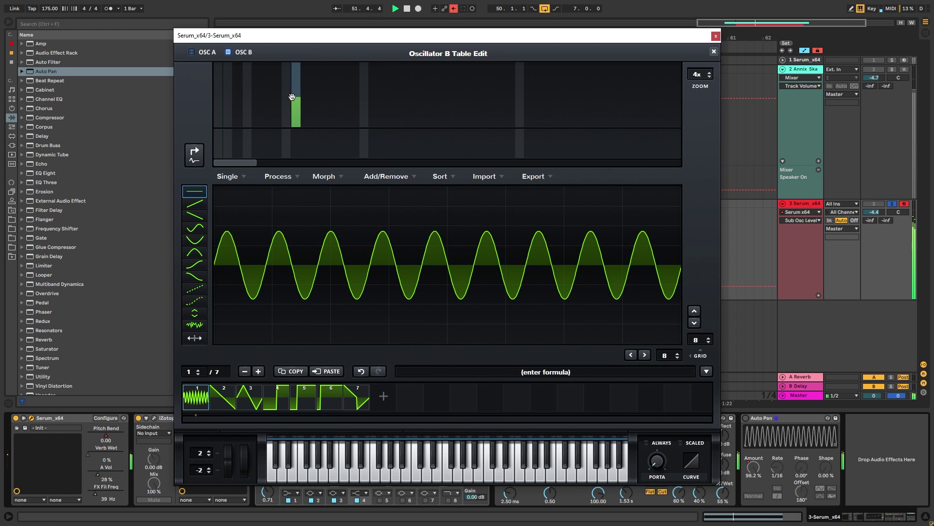
{"action": "left_click", "coordinate": [714, 52]}
Step: Adjust OSC B's unison detune while listening and reduce its unison to 4 voices
{"action": "left_click_drag", "start_coordinate": [493, 211], "coordinate": [485, 221]}
{"action": "key", "text": "space"}
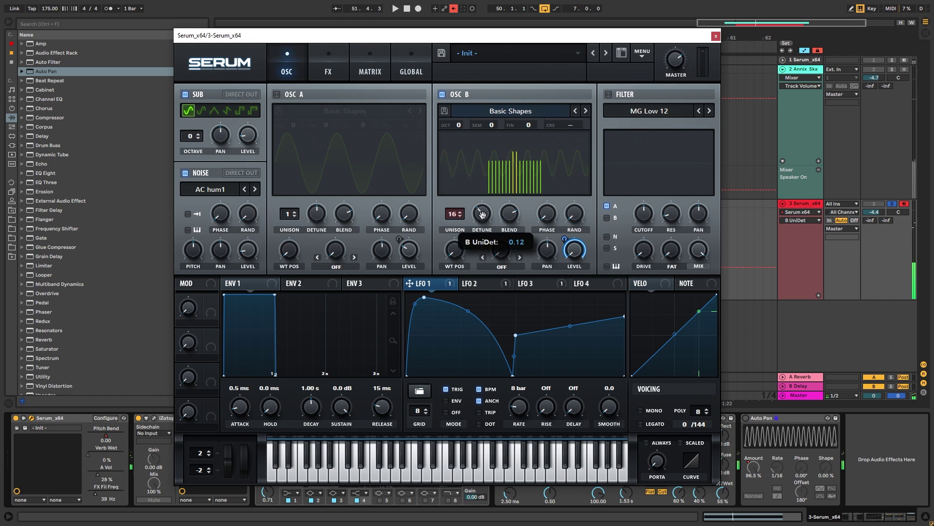
{"action": "left_click_drag", "start_coordinate": [482, 214], "coordinate": [492, 191]}
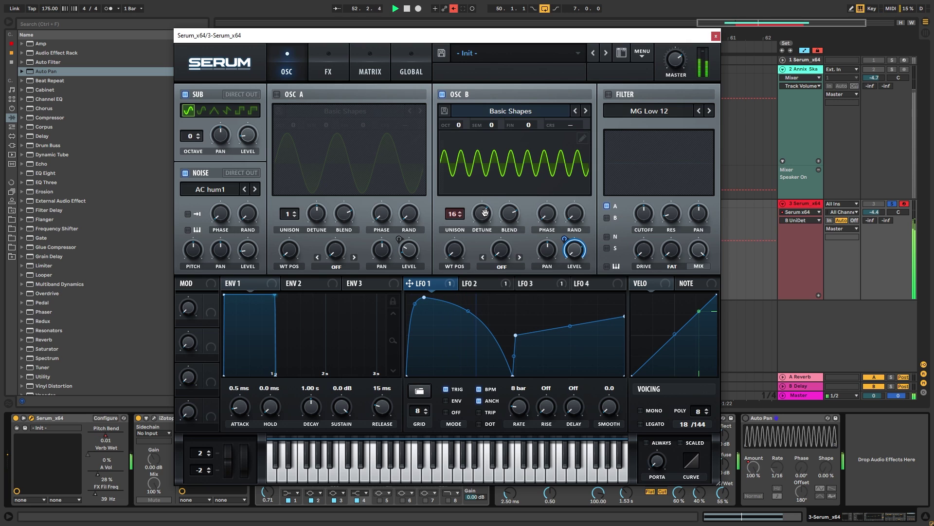
{"action": "left_click_drag", "start_coordinate": [485, 212], "coordinate": [485, 237]}
Step: Play the clip and raise OSC B's bin 9 wavetable waveform to full amplitude
{"action": "key", "text": "space"}
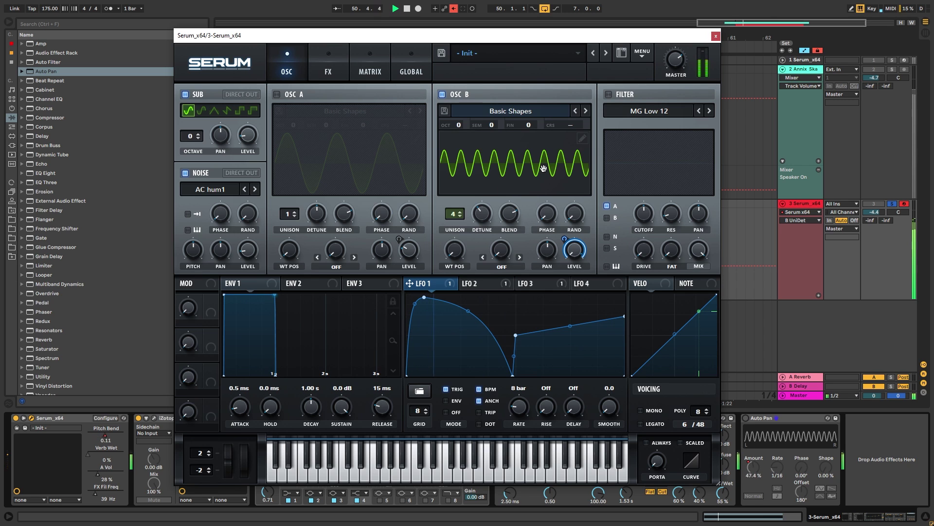
{"action": "left_click", "coordinate": [583, 139]}
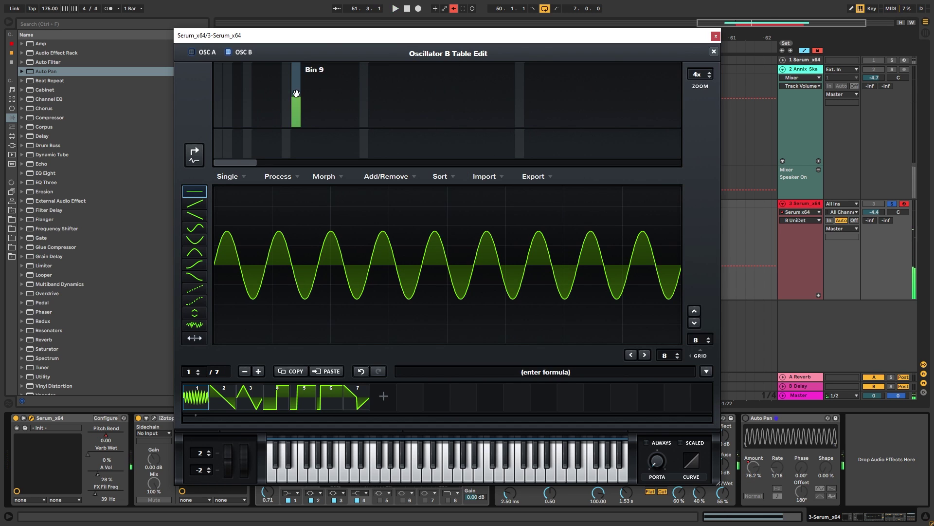
{"action": "left_click", "coordinate": [714, 51]}
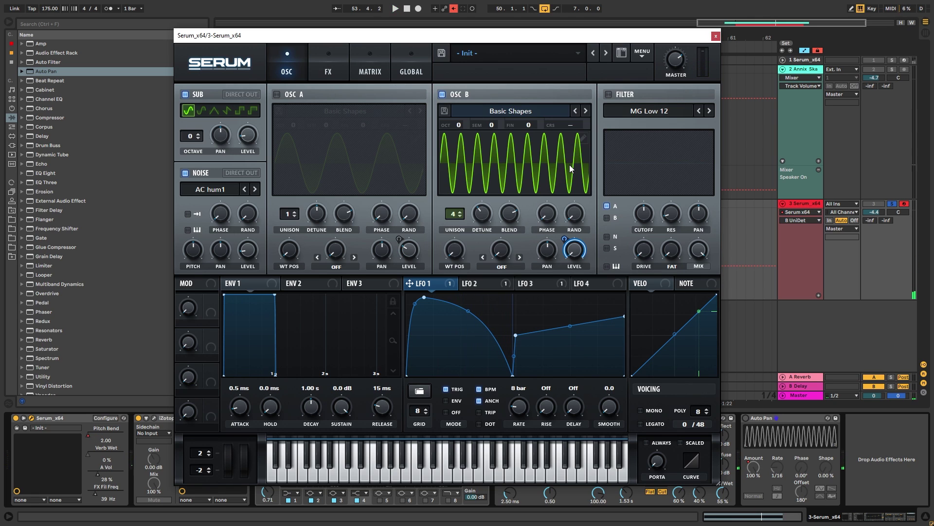
Step: Audition track 1 Serum soloed, return the solo to track 3, and play its bass for comparison
{"action": "left_click", "coordinate": [891, 60]}
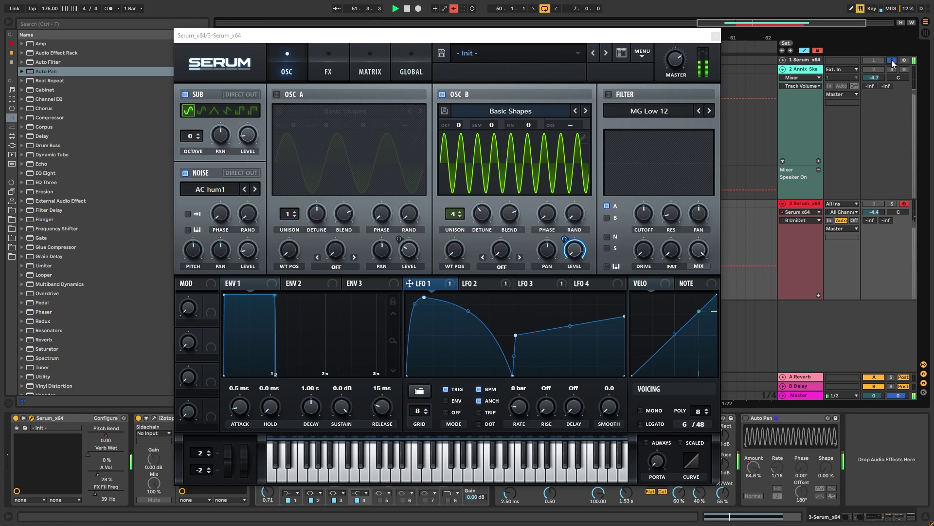
{"action": "left_click", "coordinate": [892, 60]}
{"action": "key", "text": "space"}
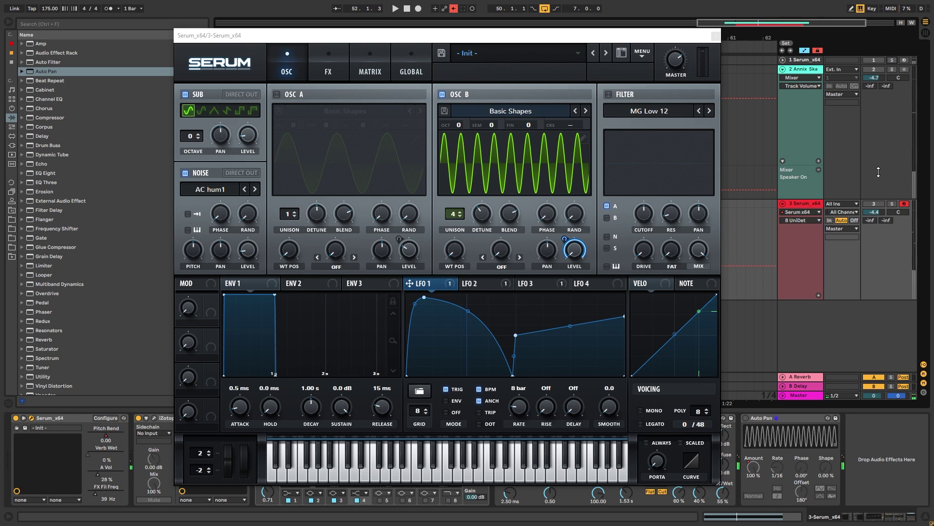
{"action": "left_click", "coordinate": [892, 204]}
{"action": "key", "text": "space"}
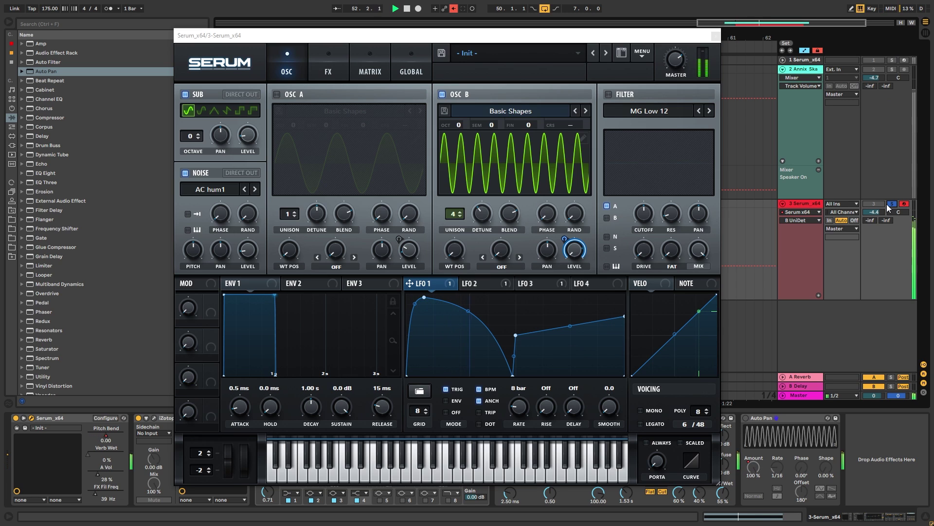
{"action": "key", "text": "space"}
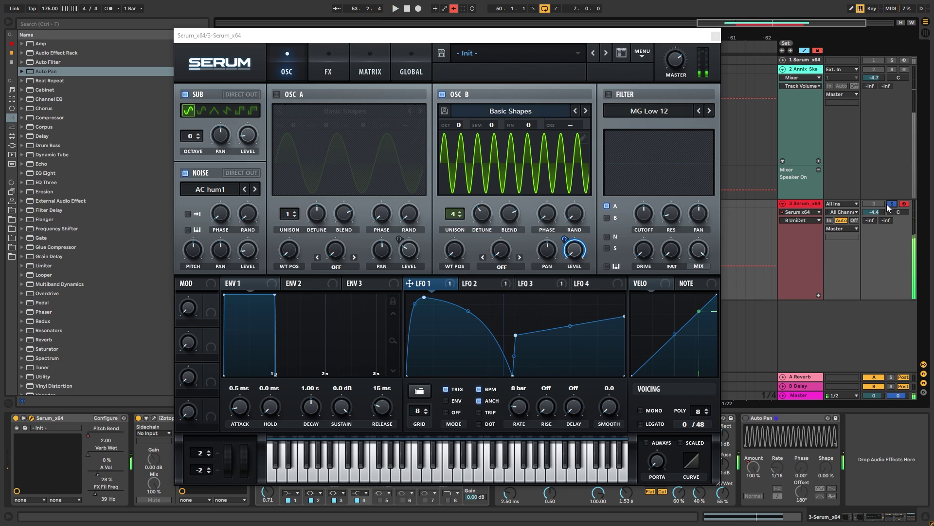